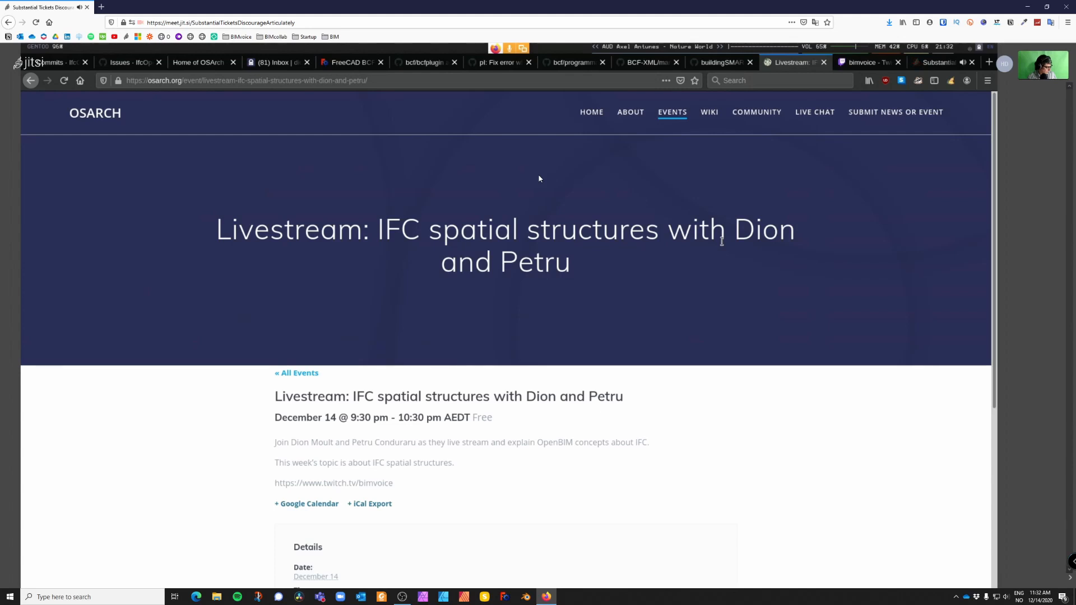
Step: Highlight "spatial structures" in the event title and turn off the camera in the Jitsi meeting
drag(659, 232, 427, 228)
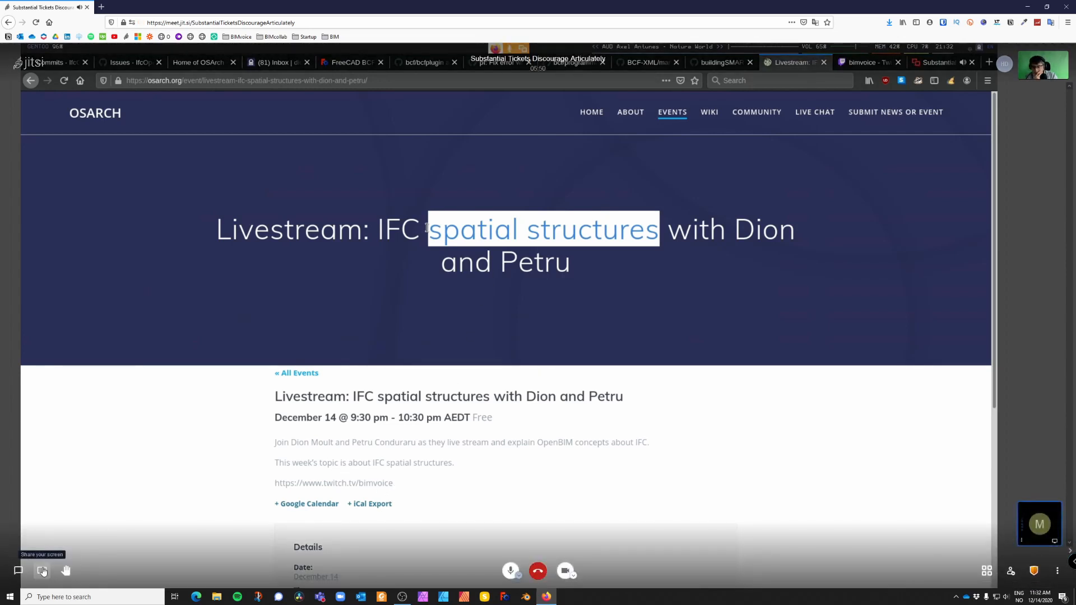
click(565, 570)
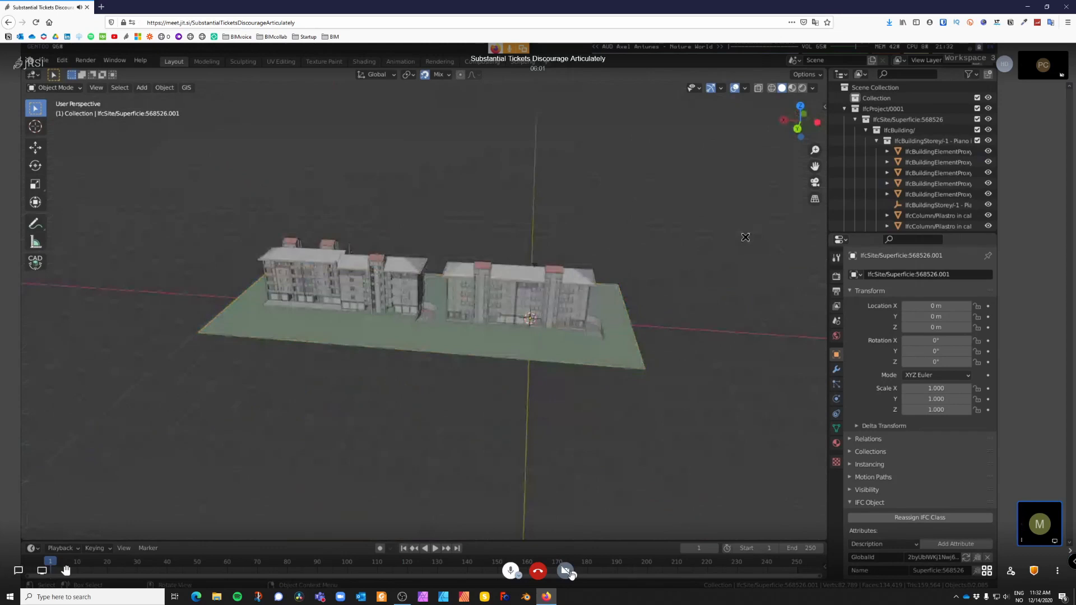
click(1057, 572)
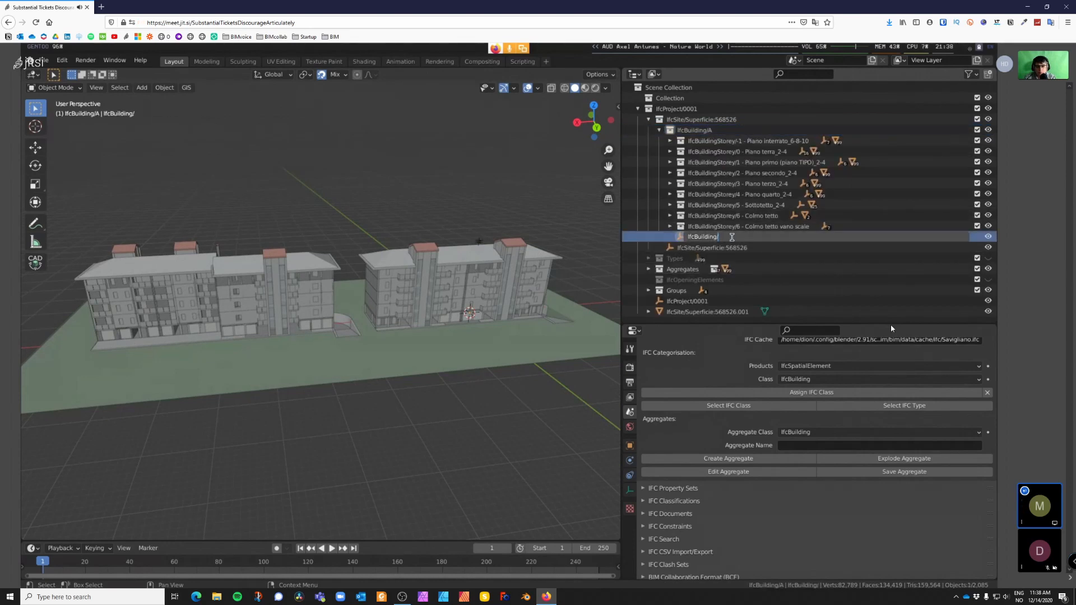
Step: Create a new collection inside IfcSite/Superficie:568526 and rename it IfcBuilding/B
right_click(688, 121)
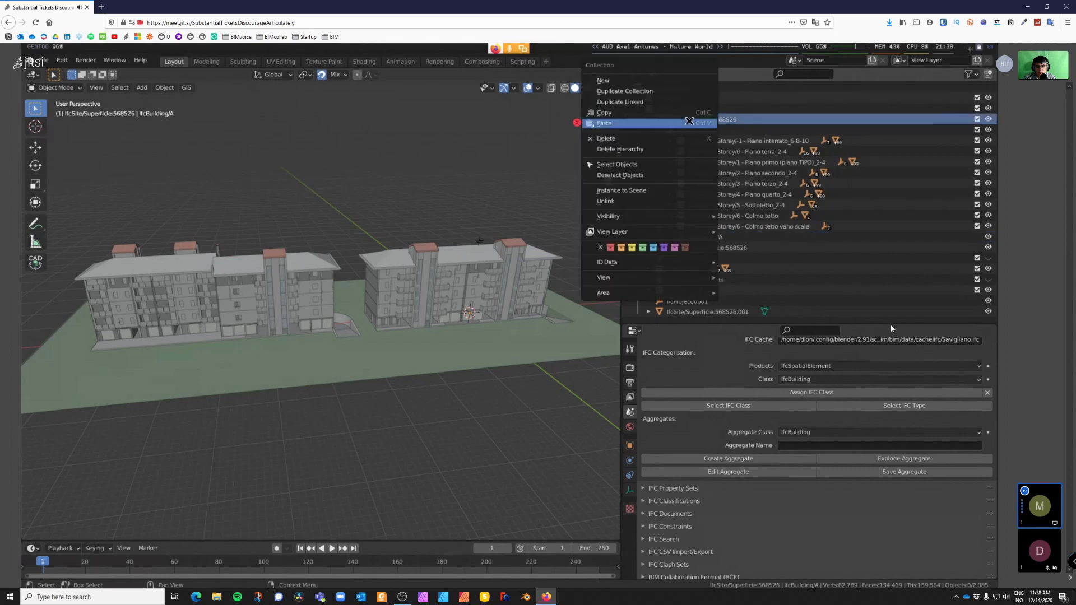
right_click(705, 116)
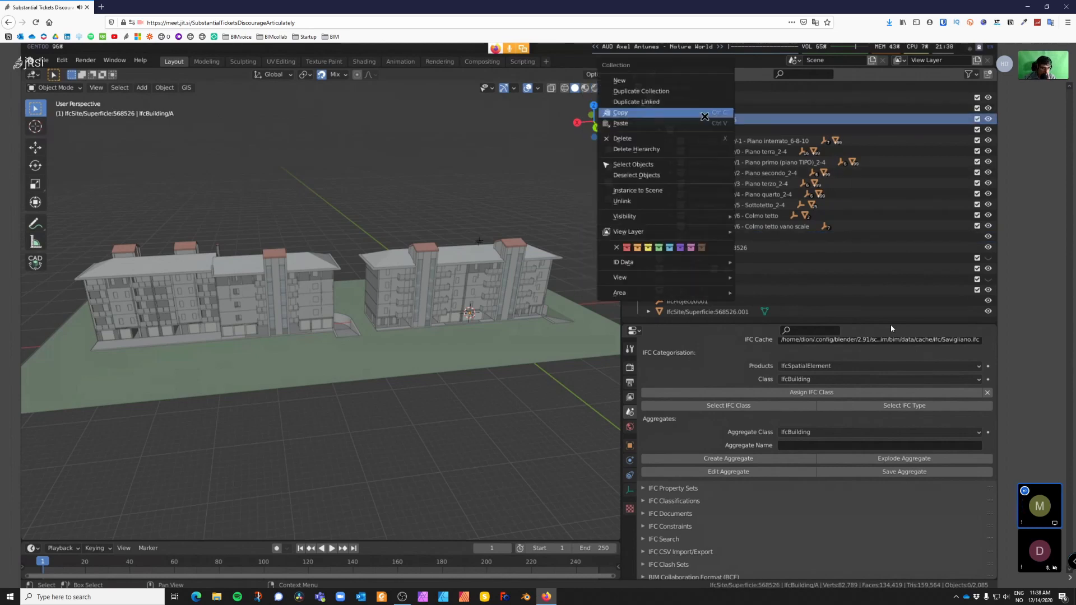
click(705, 81)
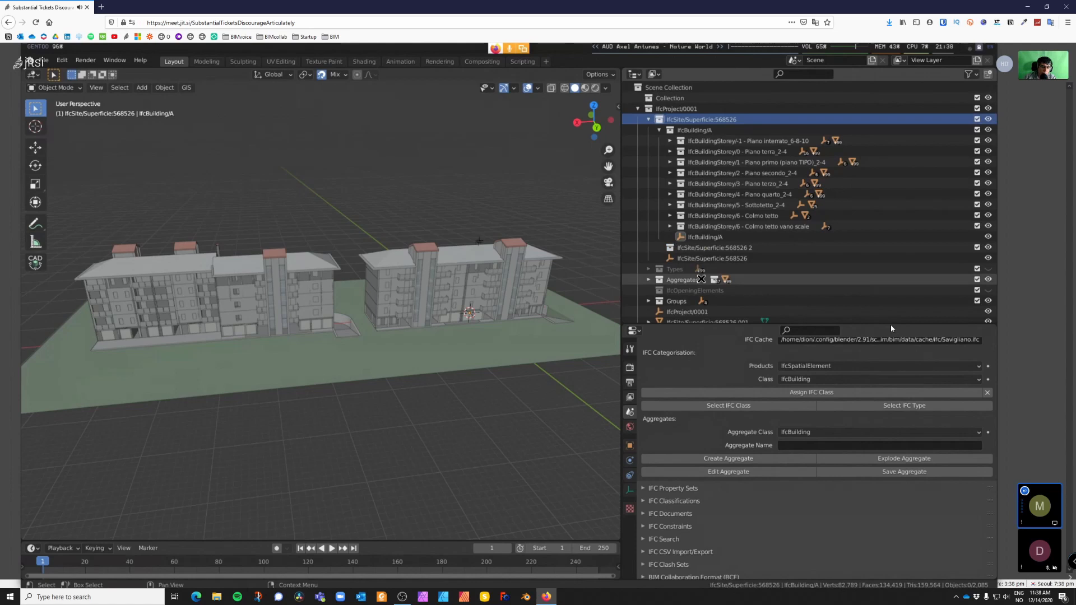
click(723, 247)
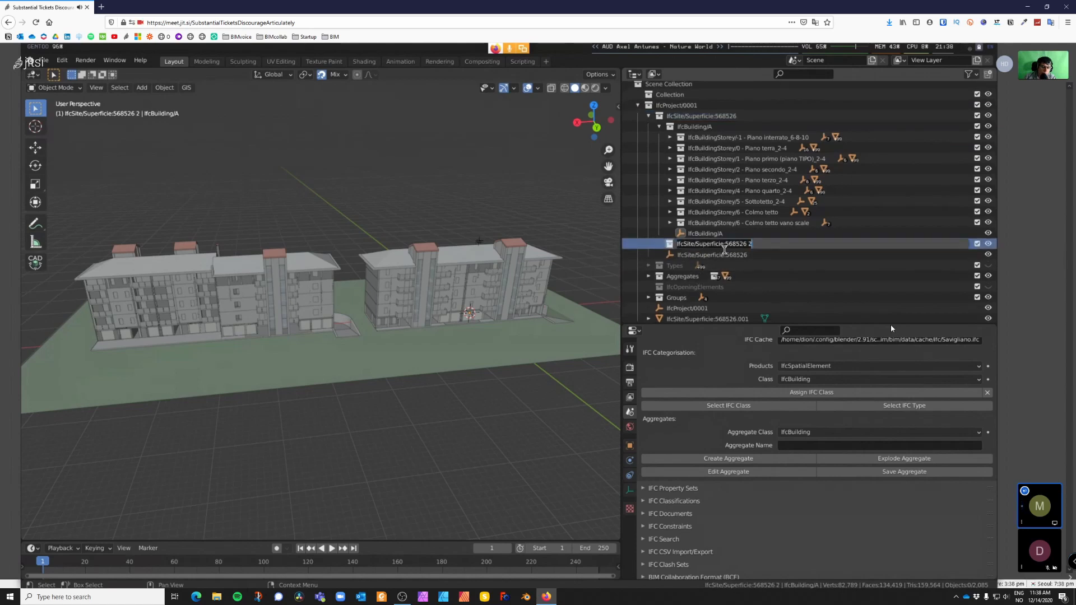
double_click(724, 248)
text(IfcBuilding/B)
key(Return)
Step: Duplicate the IfcBuilding/A empty in place, move the copy into the IfcBuilding/B collection and rename it IfcBuilding/B
click(705, 233)
key(shift+d)
key(Escape)
drag(718, 244, 752, 246)
double_click(723, 255)
text(B)
key(Return)
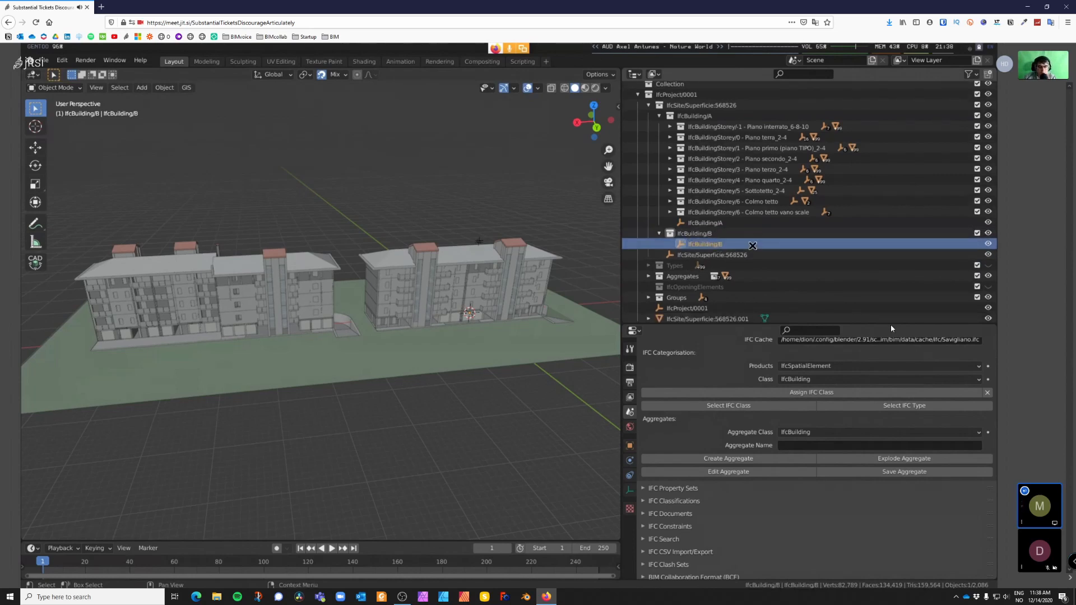
Step: Isolate the objects of the IfcBuilding/A collection and keep only the building block around the 3D cursor selected
scroll(442, 301, down, 3)
middle_drag(487, 322, 470, 333)
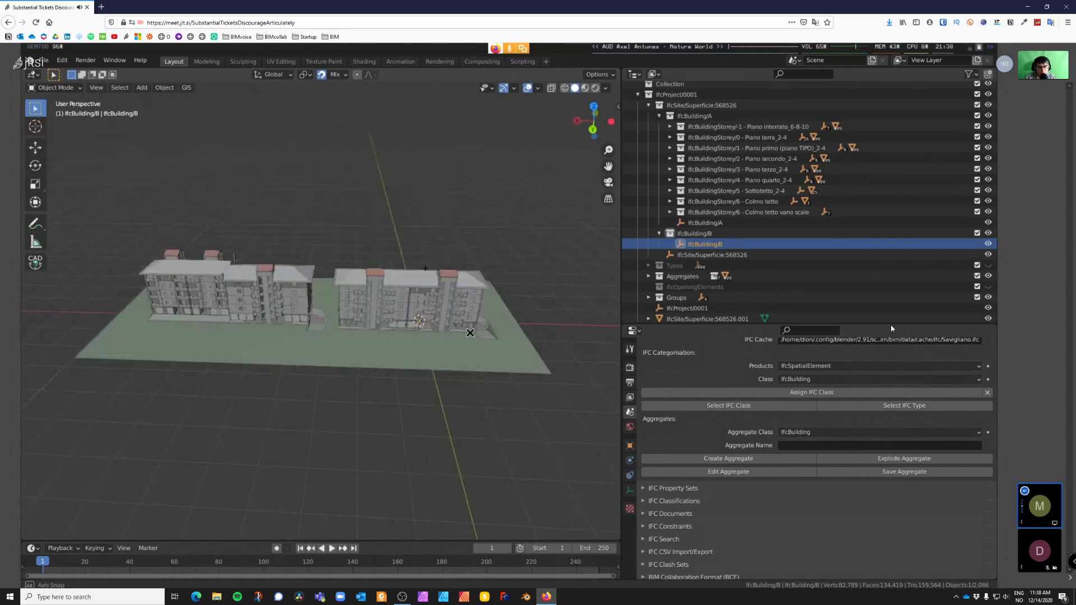
scroll(471, 333, up, 2)
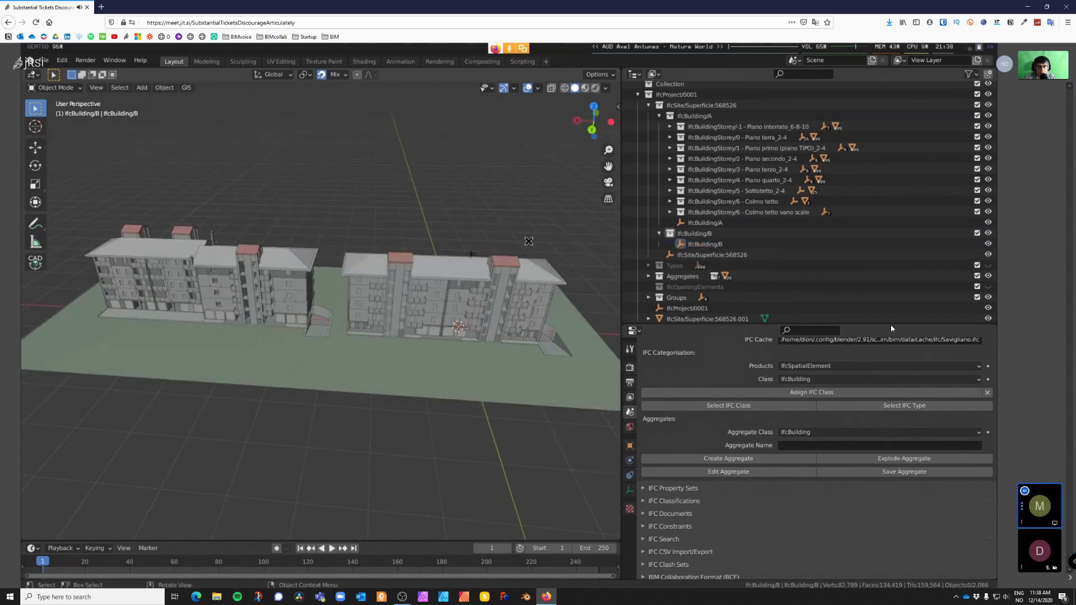
right_click(695, 116)
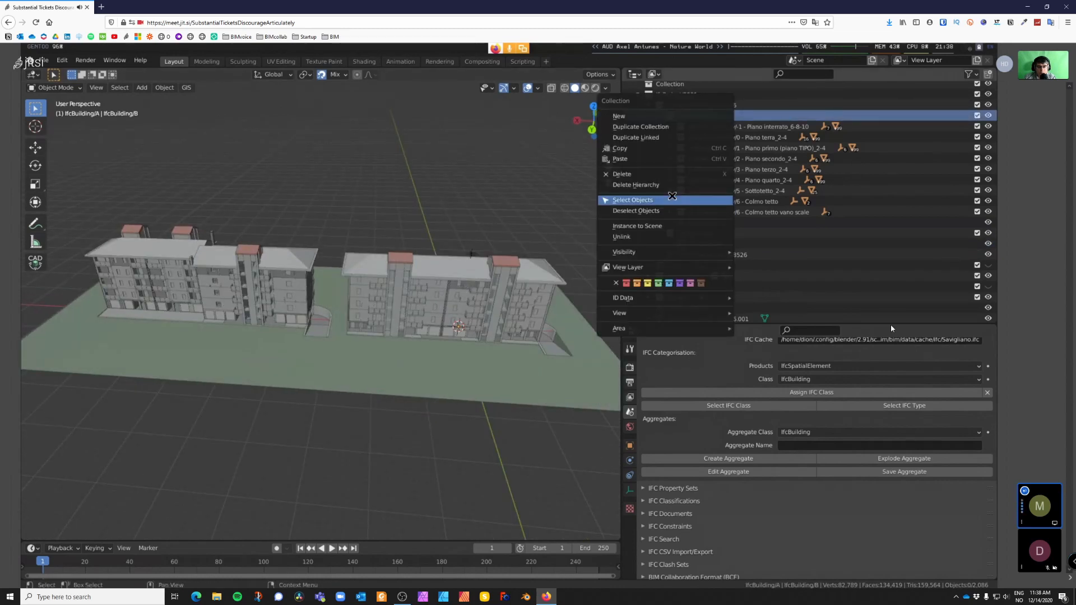
click(672, 200)
ctrl+drag(315, 247, 72, 361)
key(b)
middle_drag(339, 322, 290, 369)
key(g)
right_click(327, 339)
key(shift+Tab)
key(g)
right_click(393, 392)
middle_drag(455, 307, 378, 343)
Step: Move the selected block's objects into the IfcBuilding/B collection, and return the IfcBuilding/A empty to the IfcBuilding/A collection
key(m)
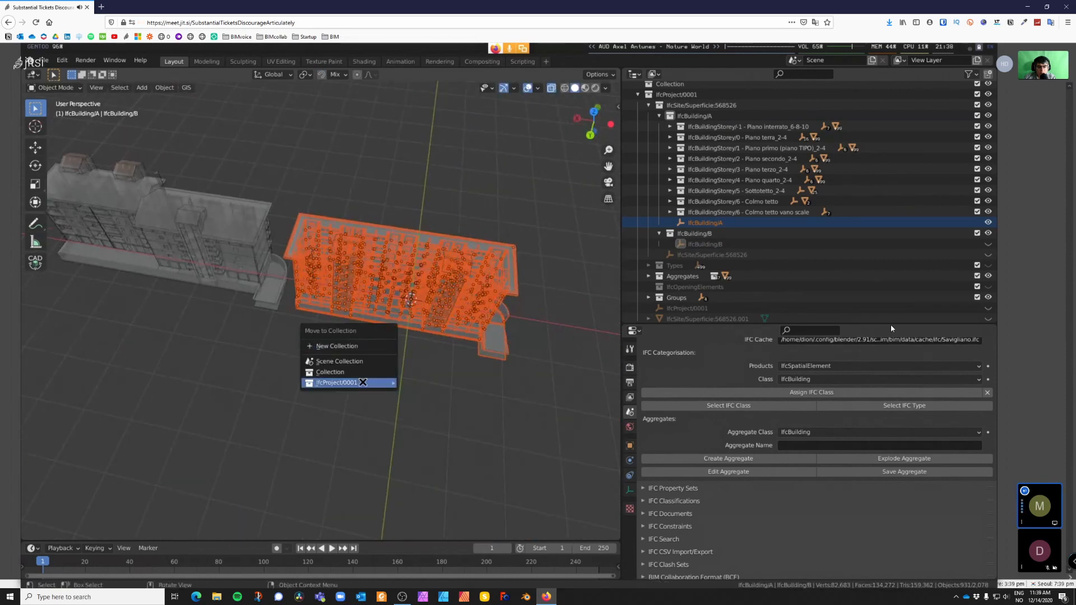
mouse_move(362, 383)
mouse_move(475, 407)
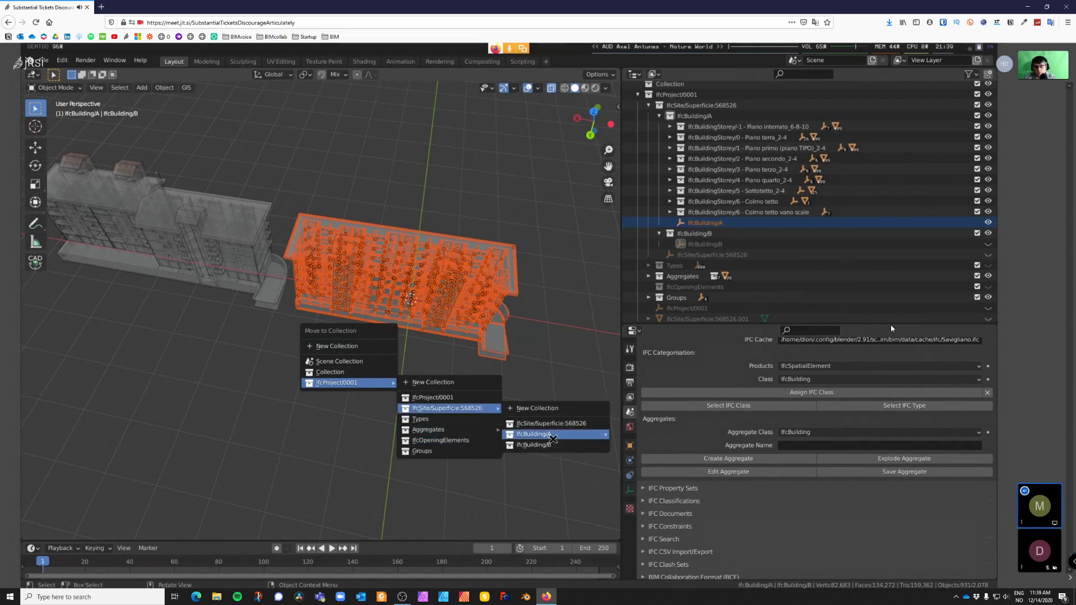
click(533, 445)
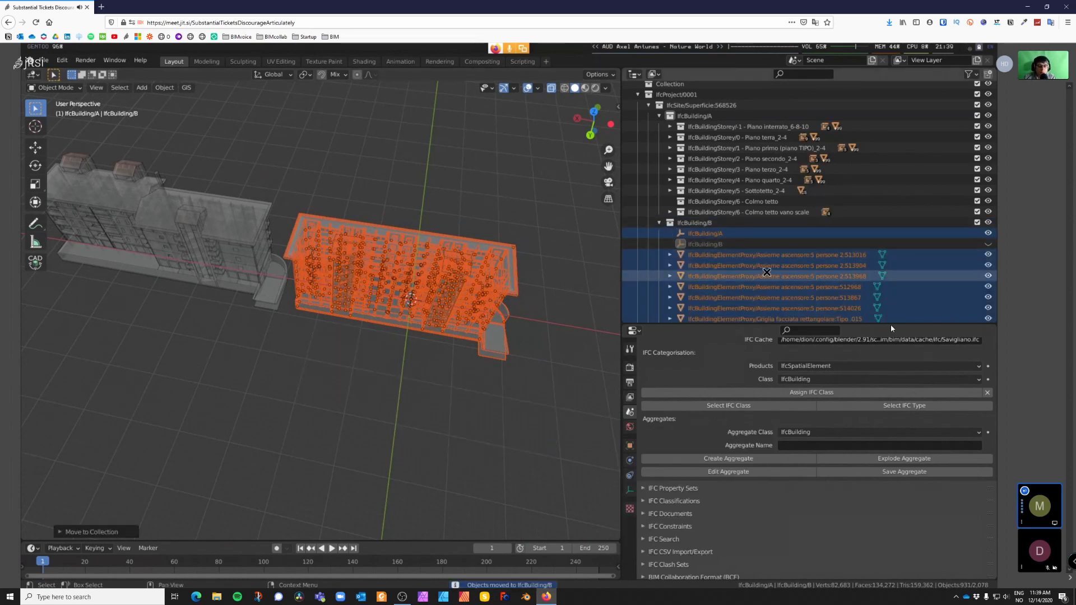
drag(722, 236, 695, 115)
key(alt+a)
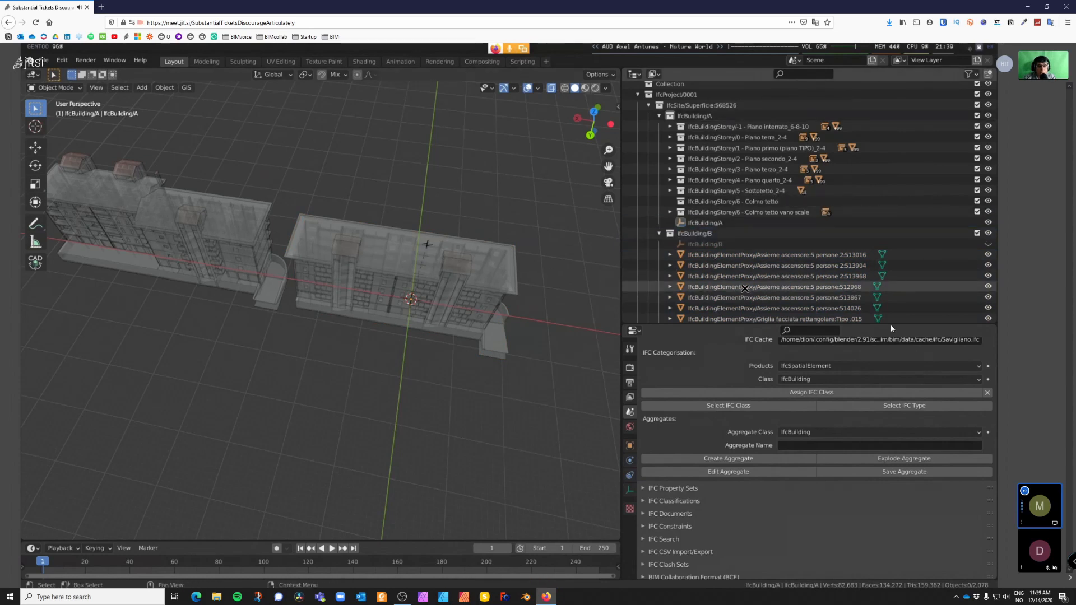
Step: Reveal all hidden objects in solid view without X-ray and collapse the IfcBuilding/B collection in the outliner
middle_drag(368, 284, 425, 273)
key(alt+h)
key(alt+z)
key(alt+a)
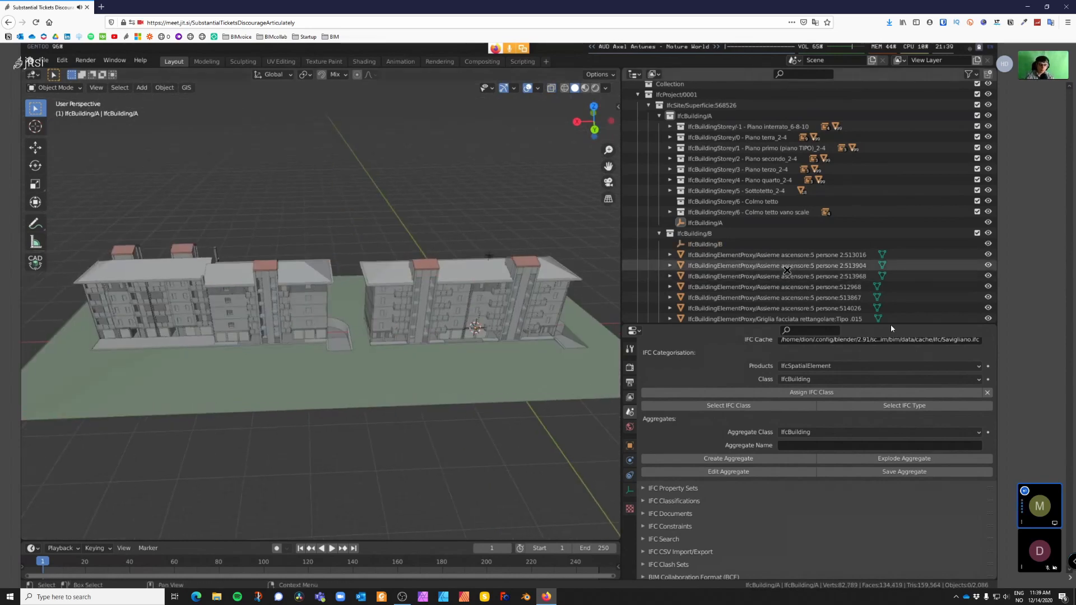
scroll(787, 271, down, 1)
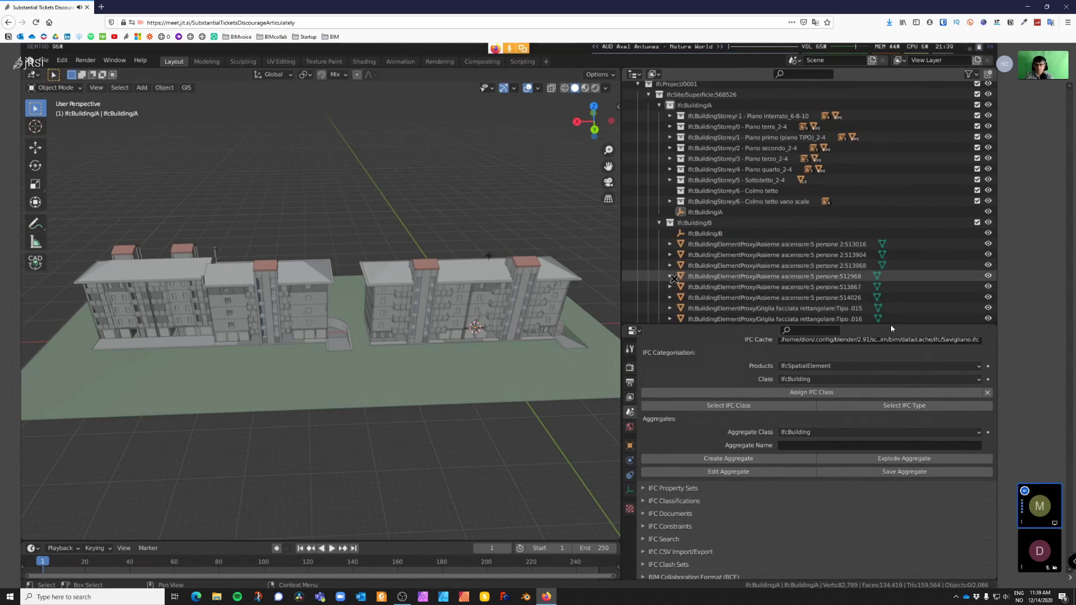
click(659, 222)
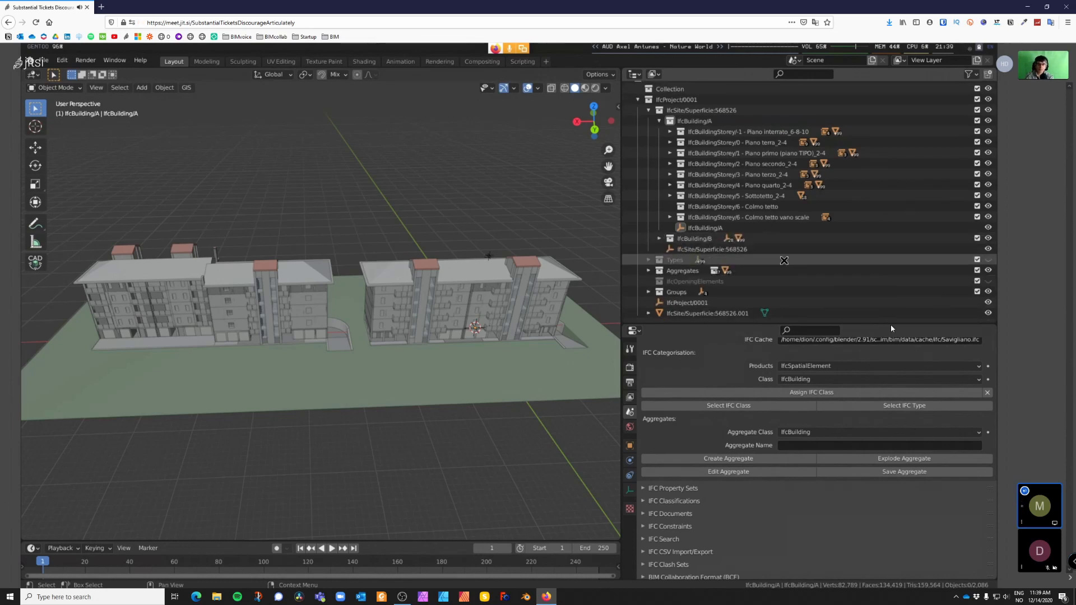
Step: Select all objects of IfcBuildingStorey/-1 - Piano interrato_6-8-10 and isolate them in local view
right_click(746, 135)
click(728, 172)
middle_drag(239, 339, 491, 304)
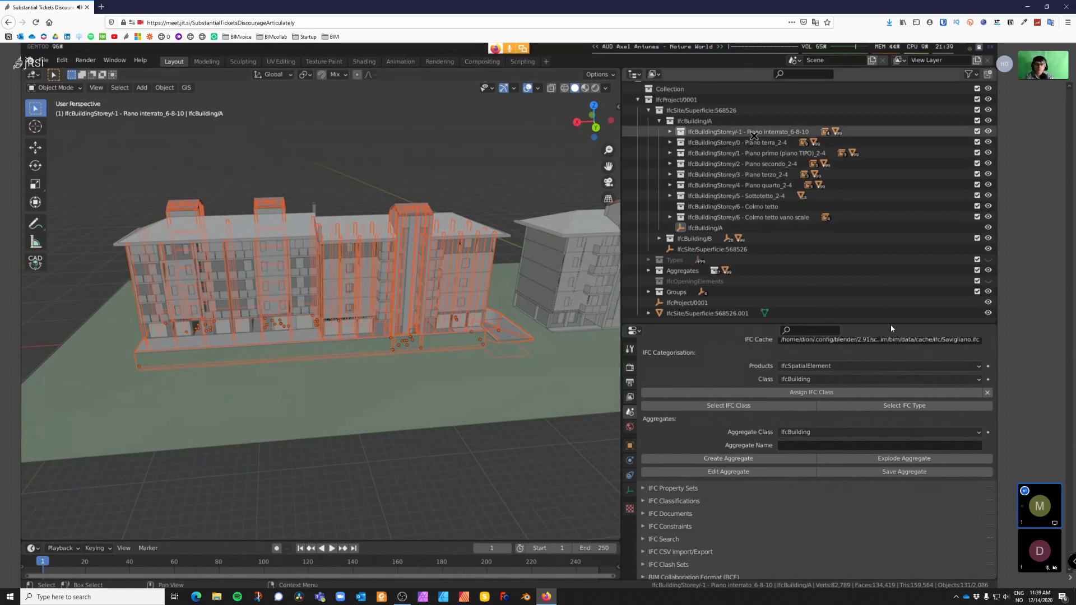
middle_drag(403, 353, 437, 313)
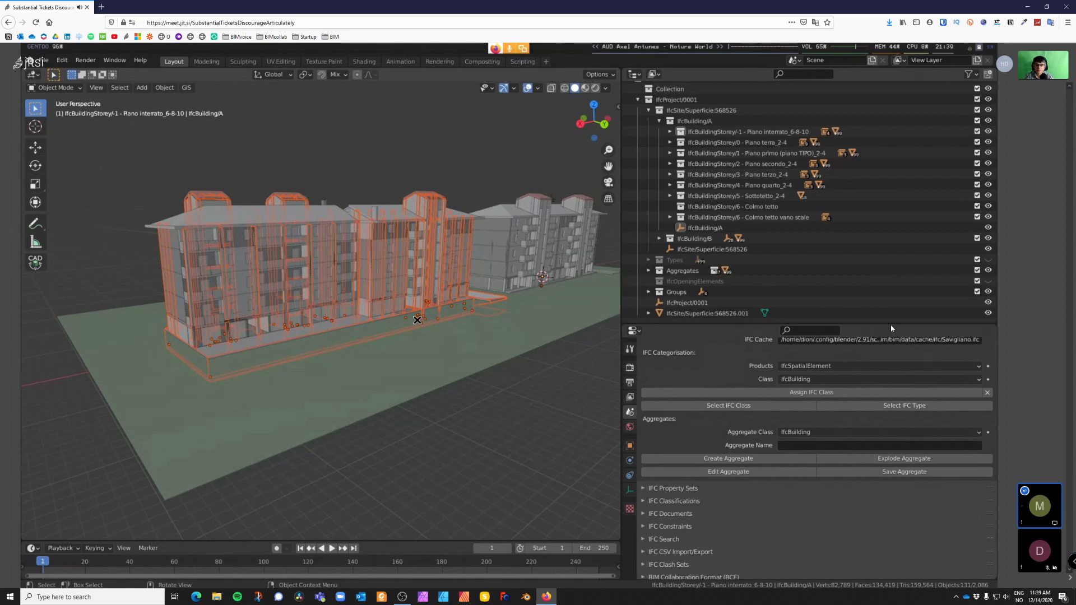
middle_drag(482, 324, 294, 346)
key(slash)
Step: Examine the basement storey's tall shaft walls, selecting a Muro di base Generico 20 cm wall to check its vertical extent
scroll(210, 307, up, 4)
scroll(312, 339, down, 3)
click(320, 334)
scroll(316, 332, down, 2)
key(grave)
click(378, 377)
middle_drag(379, 376, 318, 384)
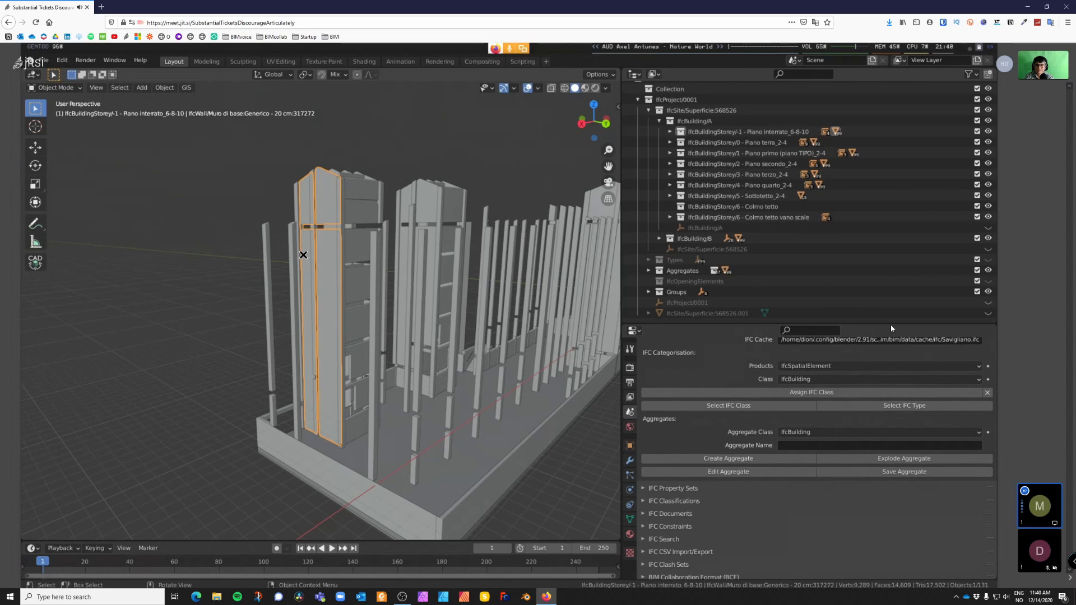
middle_drag(303, 255, 247, 341)
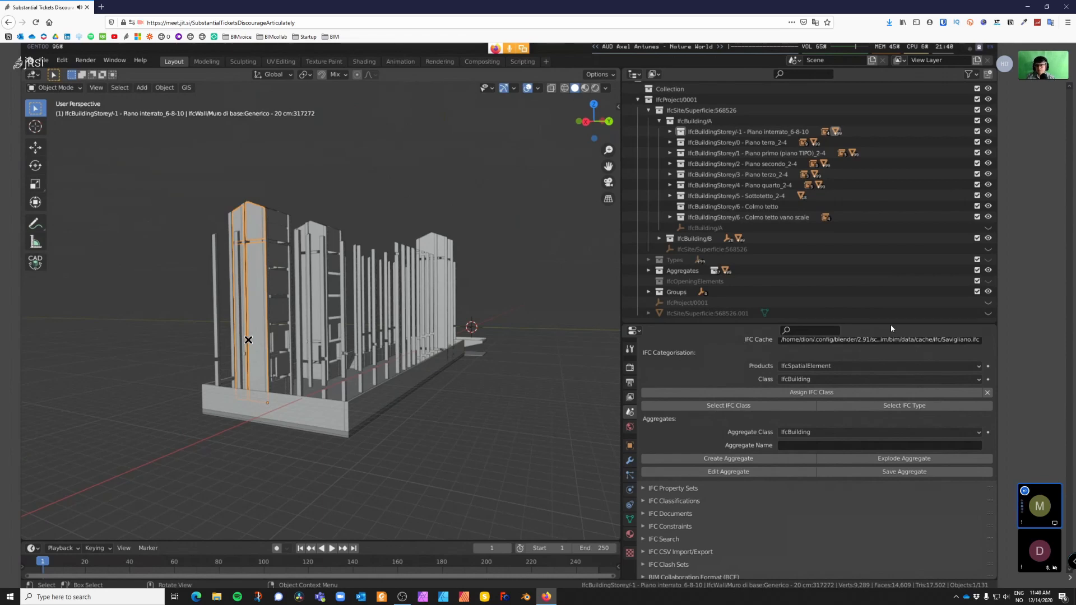
middle_drag(288, 357, 353, 348)
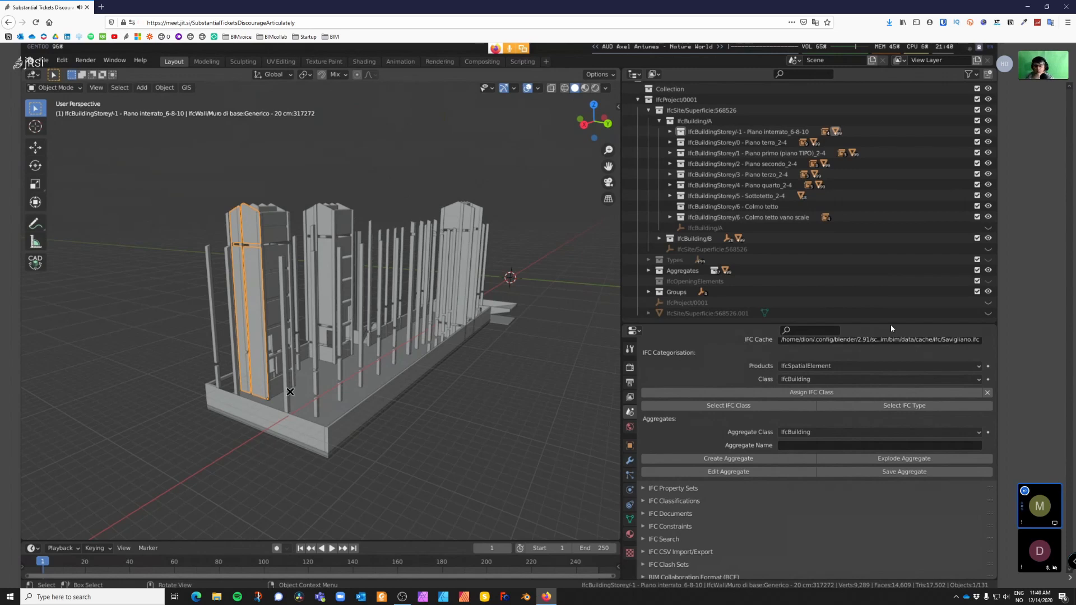
Step: Select a Rettangolare 35x40 cm concrete column at the basement's corner and examine how the columns rise through the building
middle_drag(290, 392, 217, 370)
click(213, 339)
scroll(209, 362, up, 2)
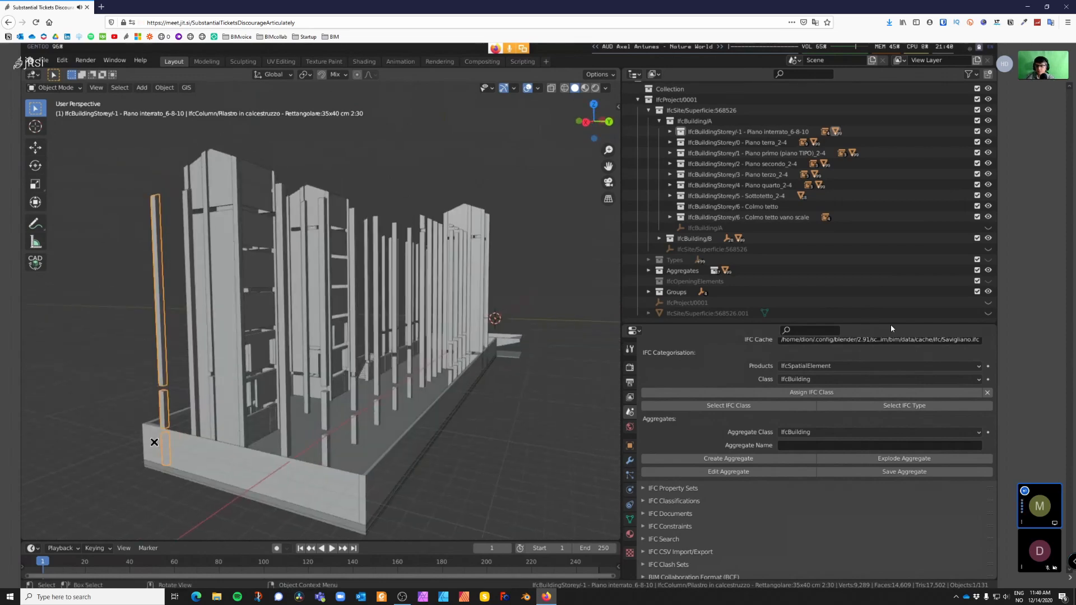
middle_drag(294, 387, 420, 434)
scroll(419, 434, down, 4)
click(457, 377)
scroll(509, 384, up, 2)
shift+middle_drag(508, 385, 405, 404)
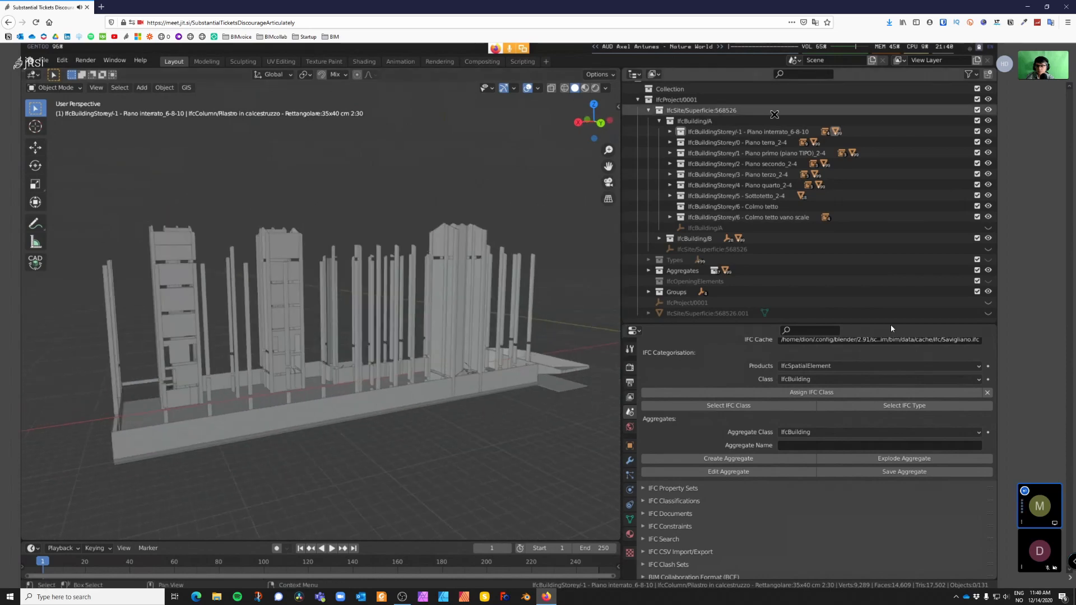
Step: Hide all storeys of IfcBuilding/A, the IfcBuilding/B collection and the site surface, returning from local view to the full scene
click(990, 131)
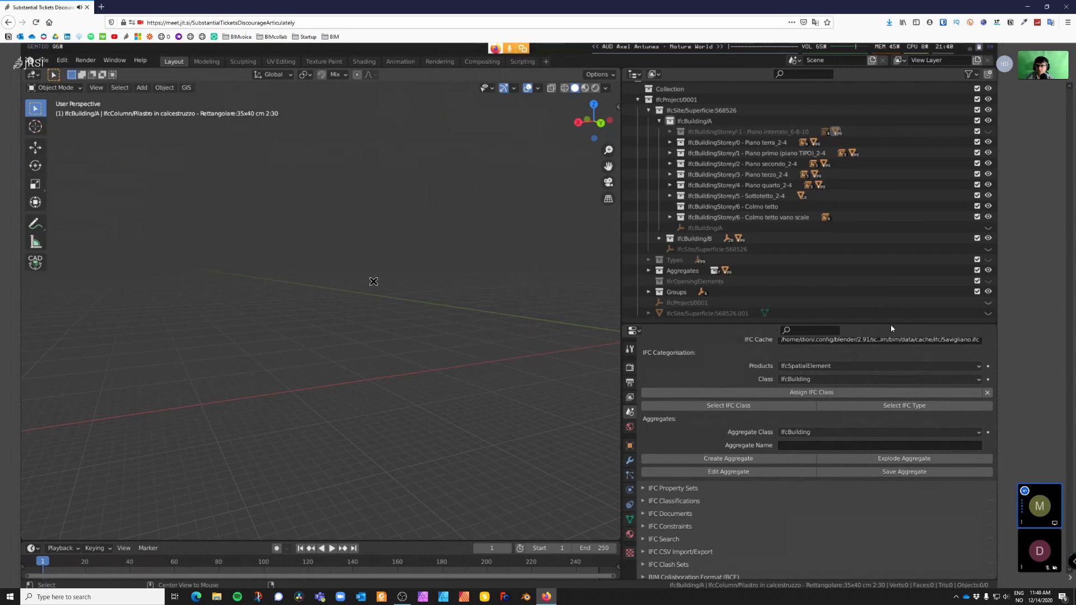
click(990, 238)
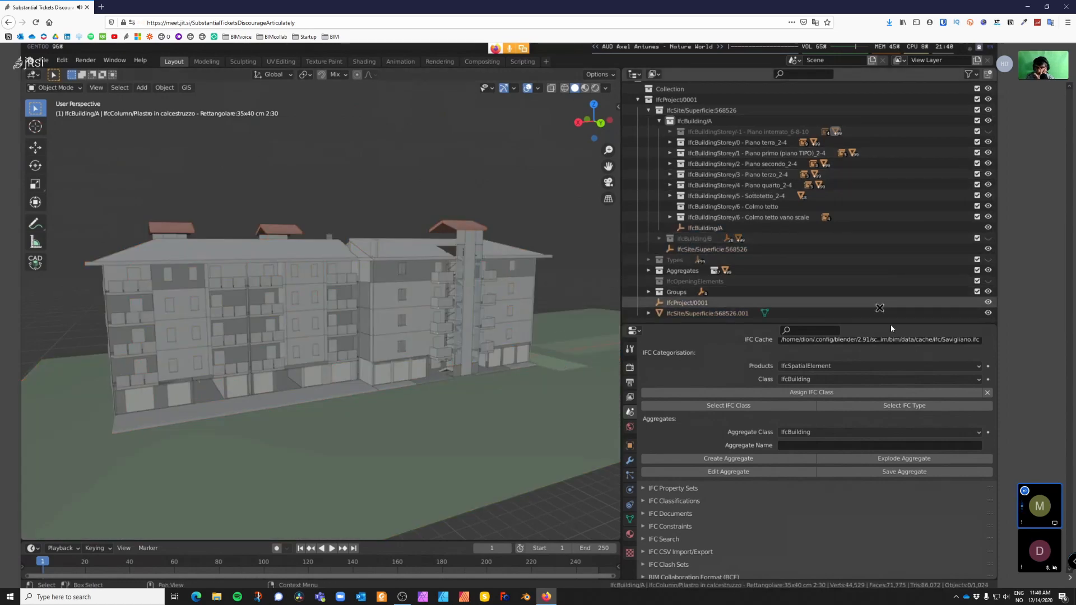
click(988, 312)
click(989, 144)
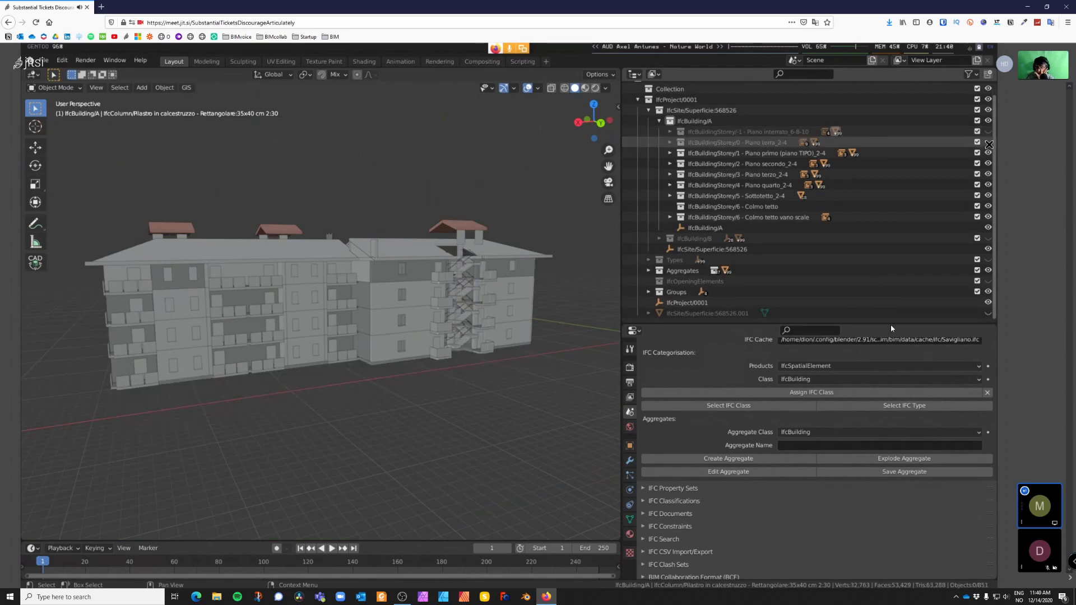
drag(989, 151, 989, 218)
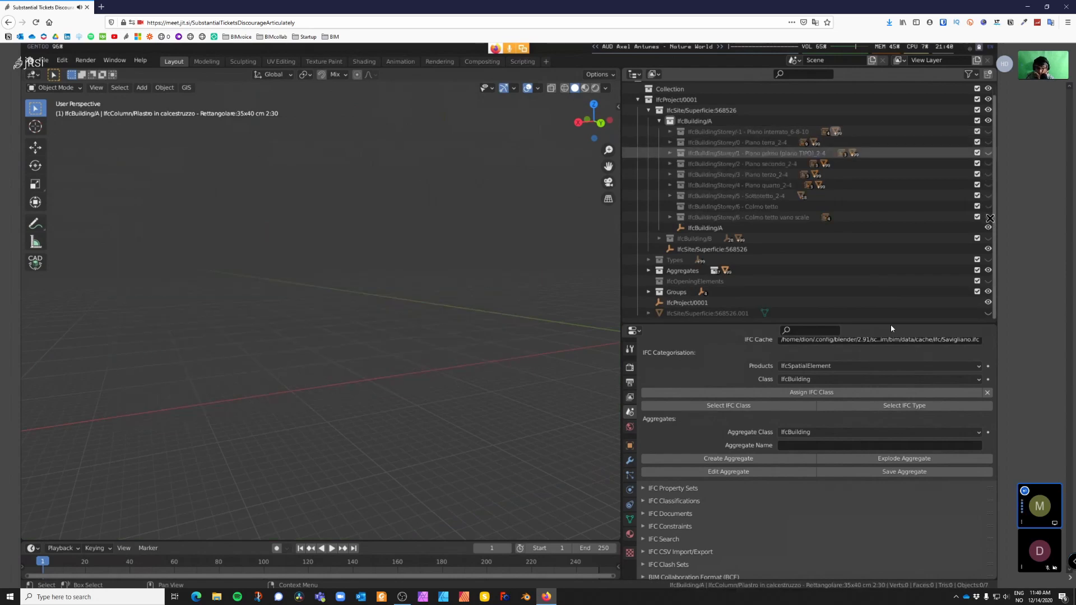
Step: Show only IfcBuildingStorey/0 - Piano terra_2-4 and examine its walls and tall vertical elements
click(988, 142)
middle_drag(303, 359, 587, 311)
click(587, 310)
scroll(549, 332, down, 3)
drag(533, 229, 468, 261)
click(473, 223)
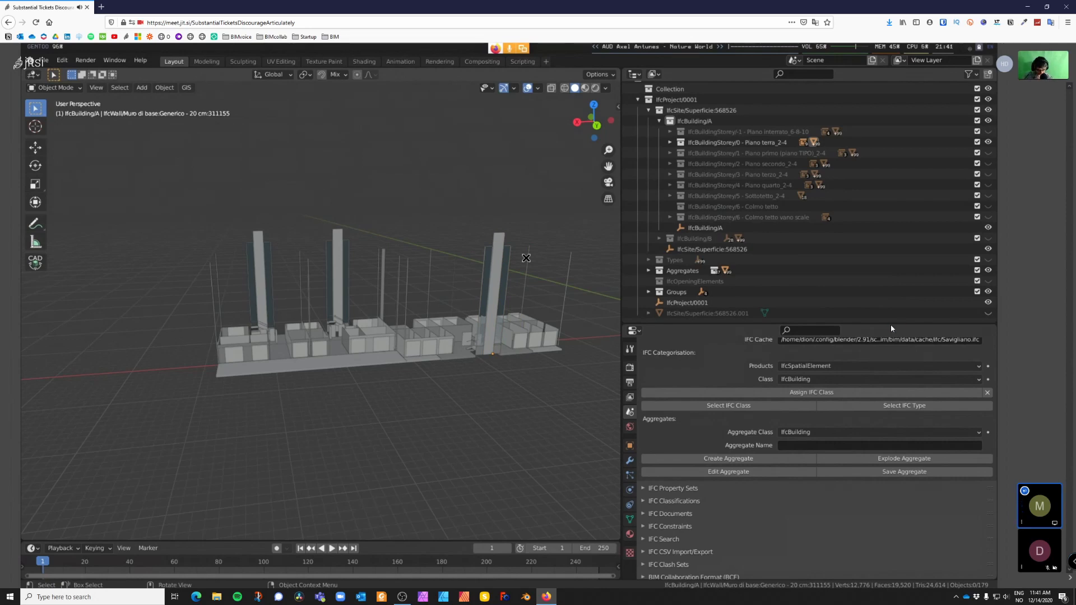
Step: Isolate IfcBuildingStorey/1 - Piano primo (piano TIPO)_2-4 and examine its walls up close
ctrl+click(989, 153)
middle_drag(513, 255, 562, 269)
scroll(286, 294, up, 3)
click(404, 247)
middle_drag(481, 402, 463, 395)
click(463, 396)
Step: Isolate the upper storeys one at a time, from 2 - Piano secondo_2-4 through 5 - Sottotetto_2-4 to 6 - Colmo tetto
ctrl+click(977, 163)
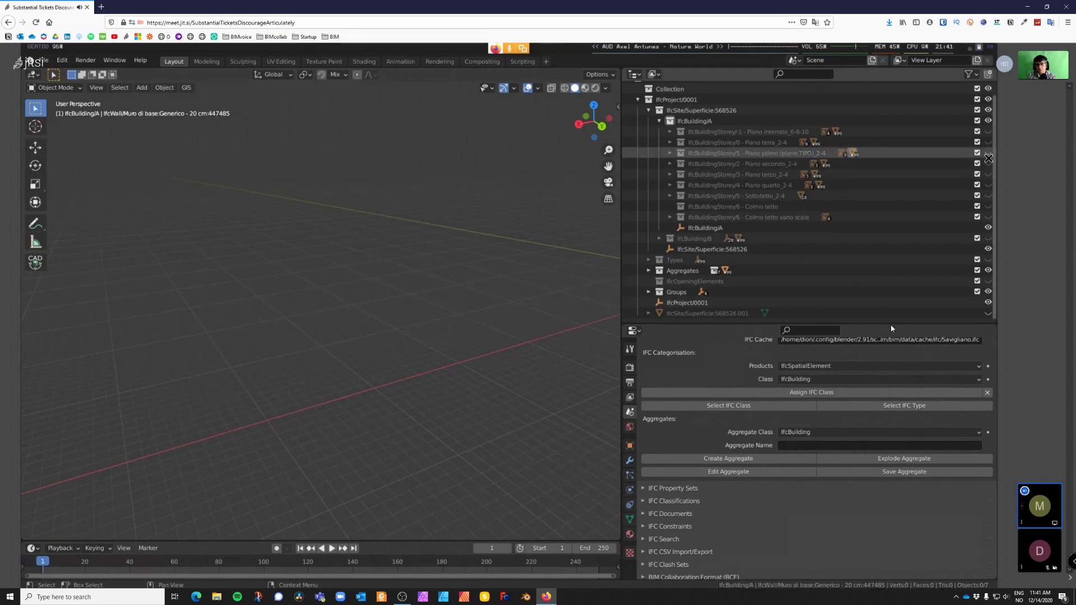
middle_drag(392, 269, 369, 286)
ctrl+click(989, 175)
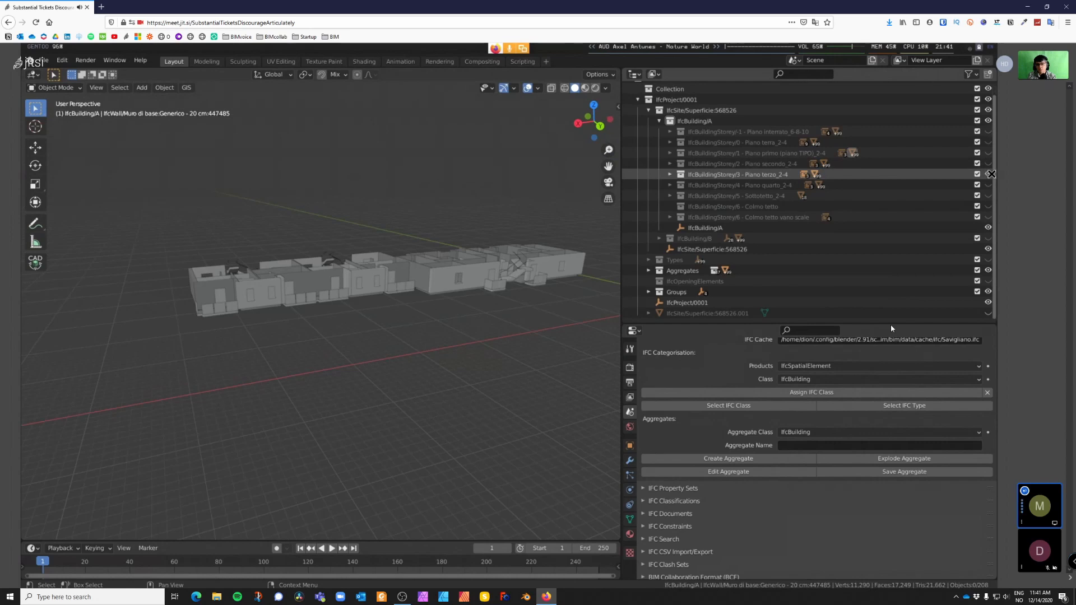
ctrl+click(988, 185)
ctrl+click(988, 196)
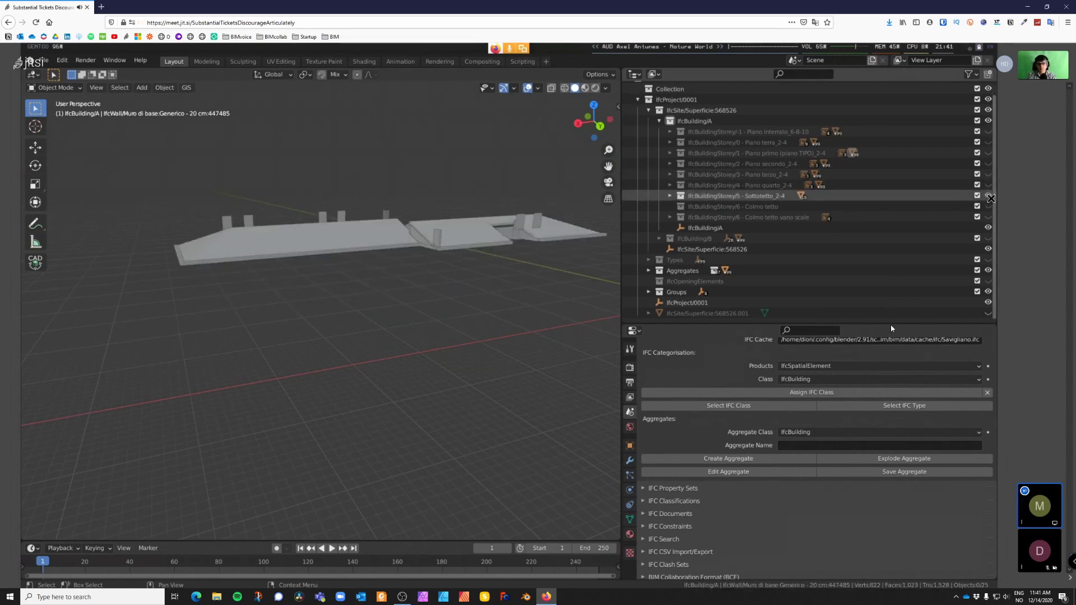
ctrl+click(988, 207)
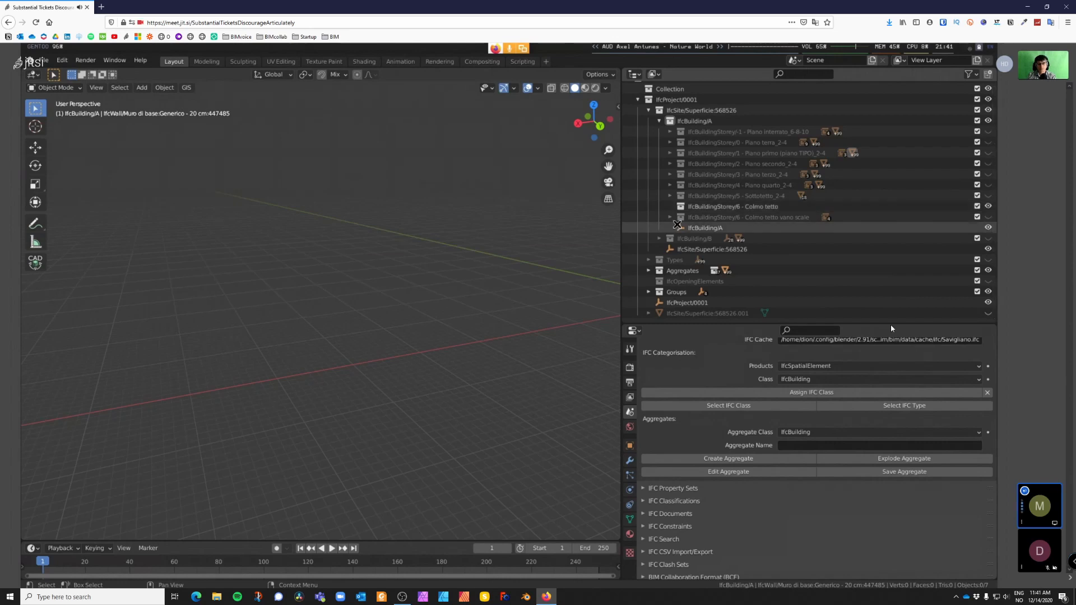
scroll(337, 264, down, 3)
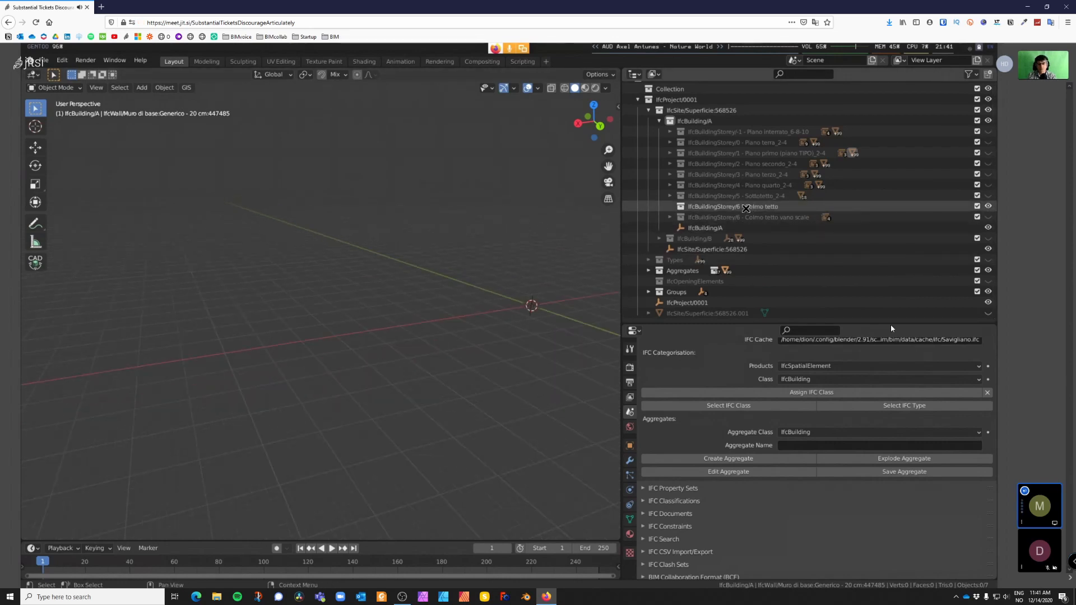
Step: Hide 6 - Colmo tetto and show only IfcBuildingStorey/6 - Colmo tetto vano scale to examine its elements
scroll(530, 279, down, 3)
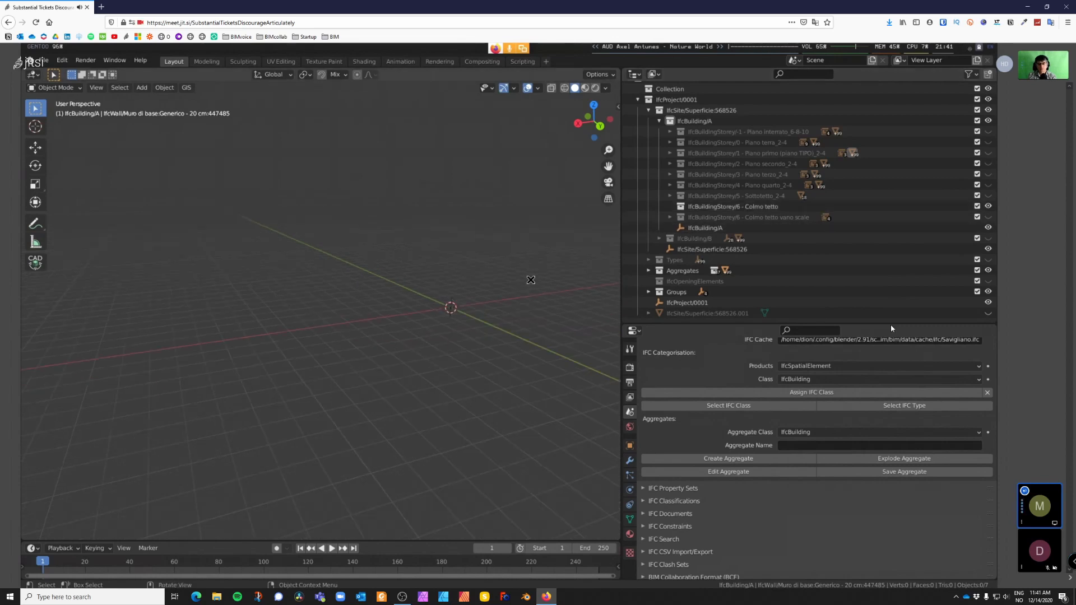
drag(514, 185, 663, 337)
click(989, 207)
click(989, 217)
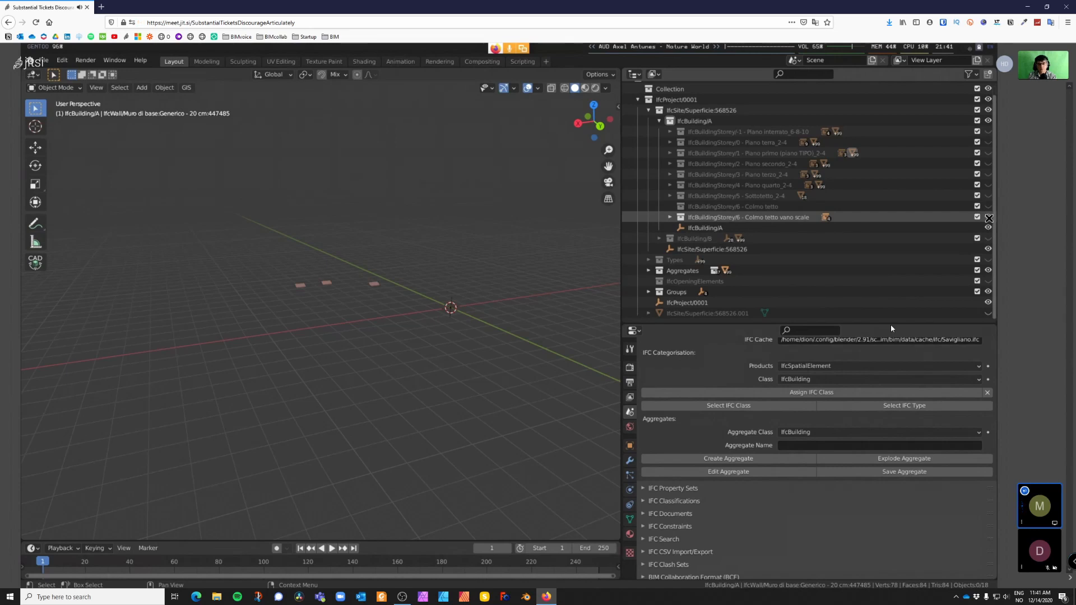
click(989, 196)
click(989, 195)
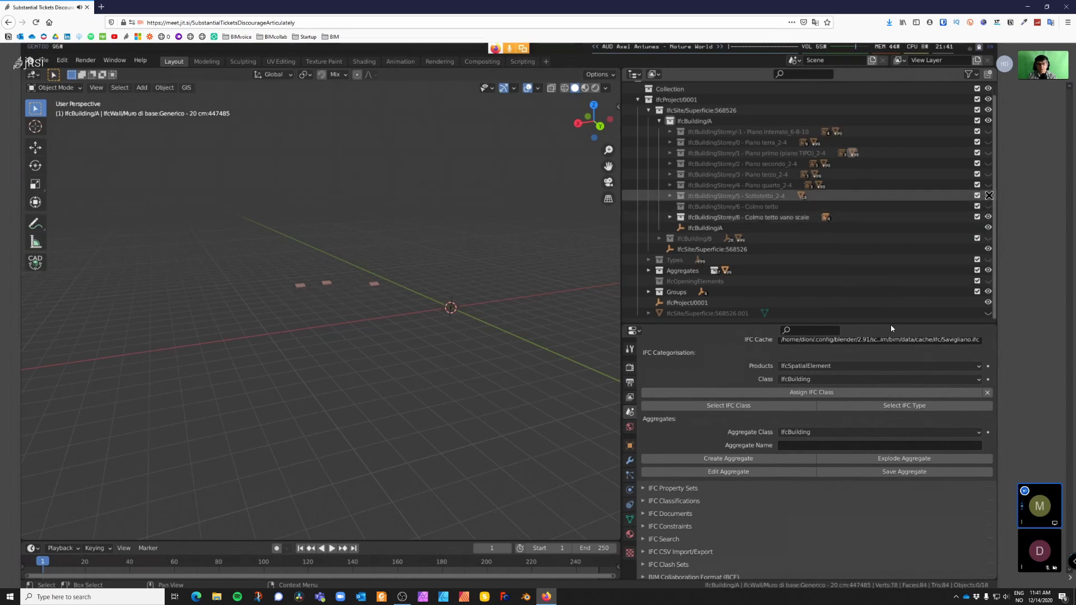
middle_drag(437, 264, 390, 270)
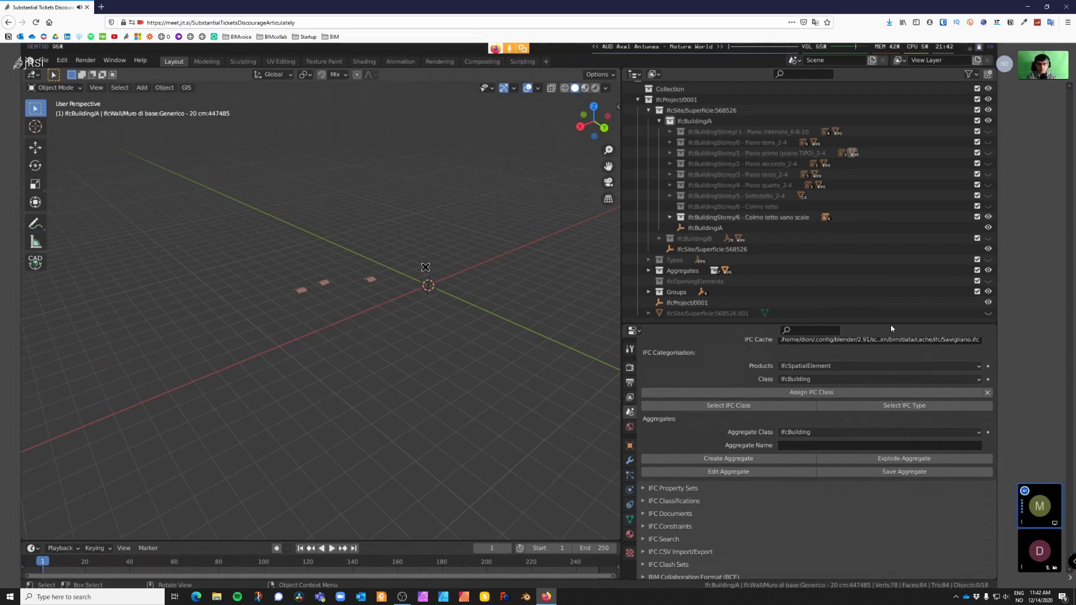
middle_drag(475, 228, 477, 231)
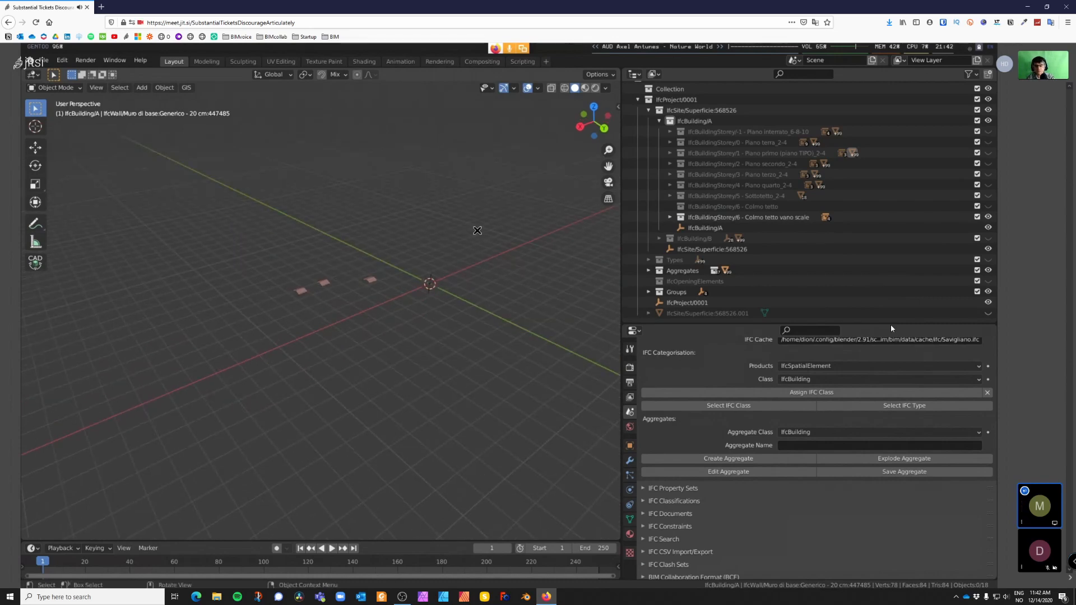
Step: Select the IfcBuildingStorey/0 - Piano terra_2-4 collection and set the IFC class to IfcSpace with predefined type SPACE
click(717, 143)
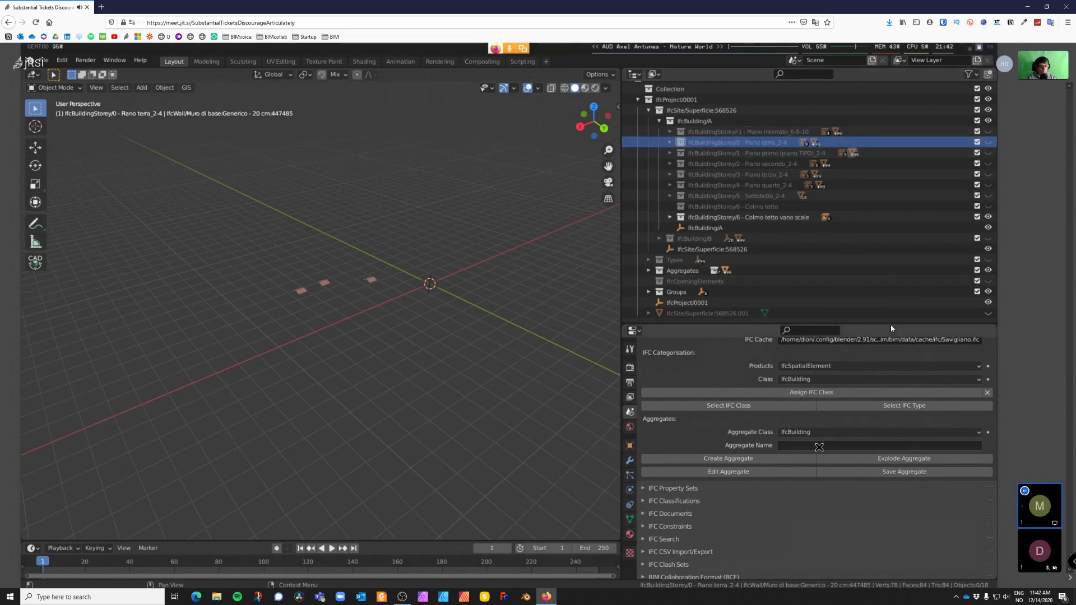
click(826, 379)
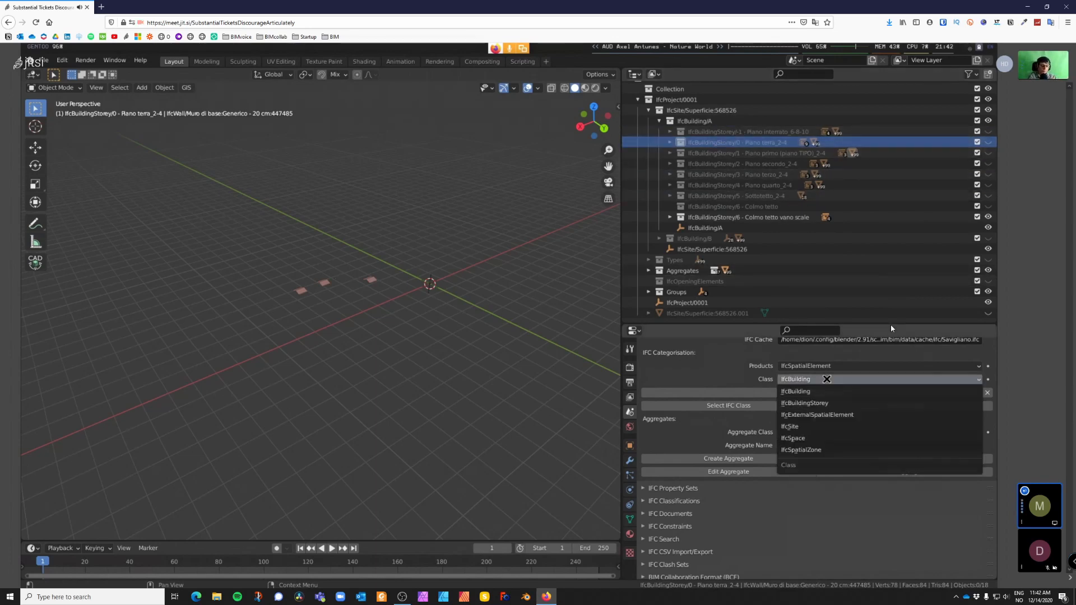
click(807, 438)
click(819, 393)
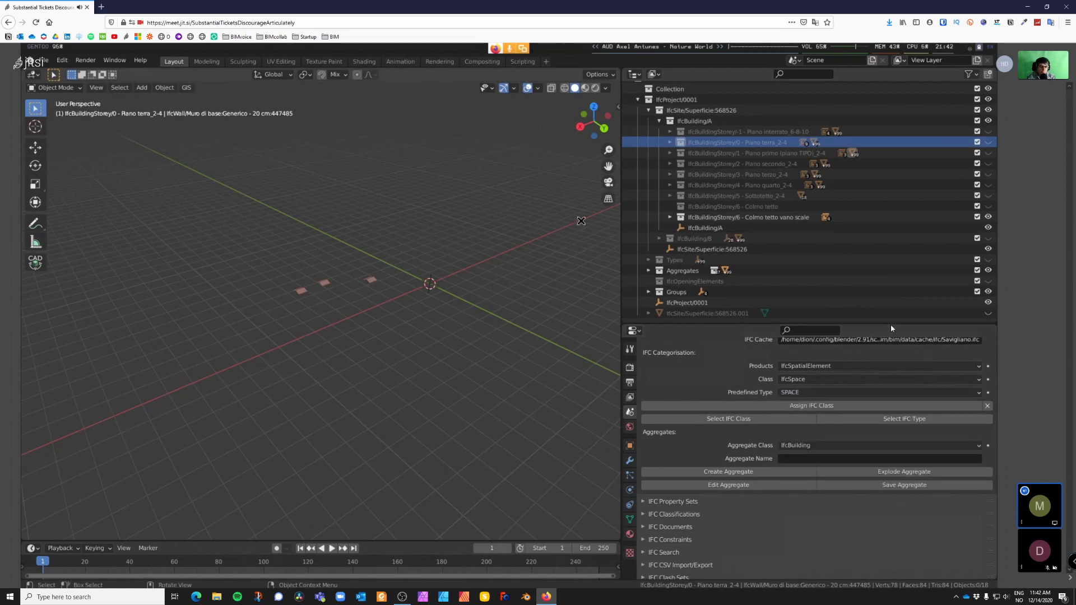
Step: Make all storeys of IfcBuilding/A and the IfcBuilding/B collection visible again, and reveal the hidden site surface
drag(988, 131, 990, 239)
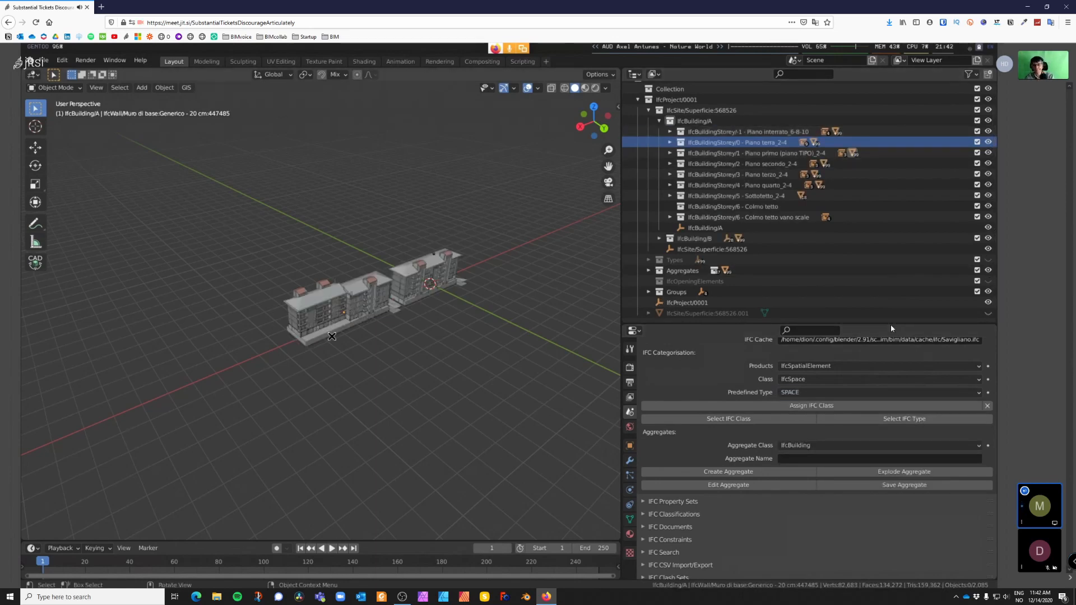
scroll(425, 329, up, 5)
key(alt+h)
middle_drag(507, 372, 502, 365)
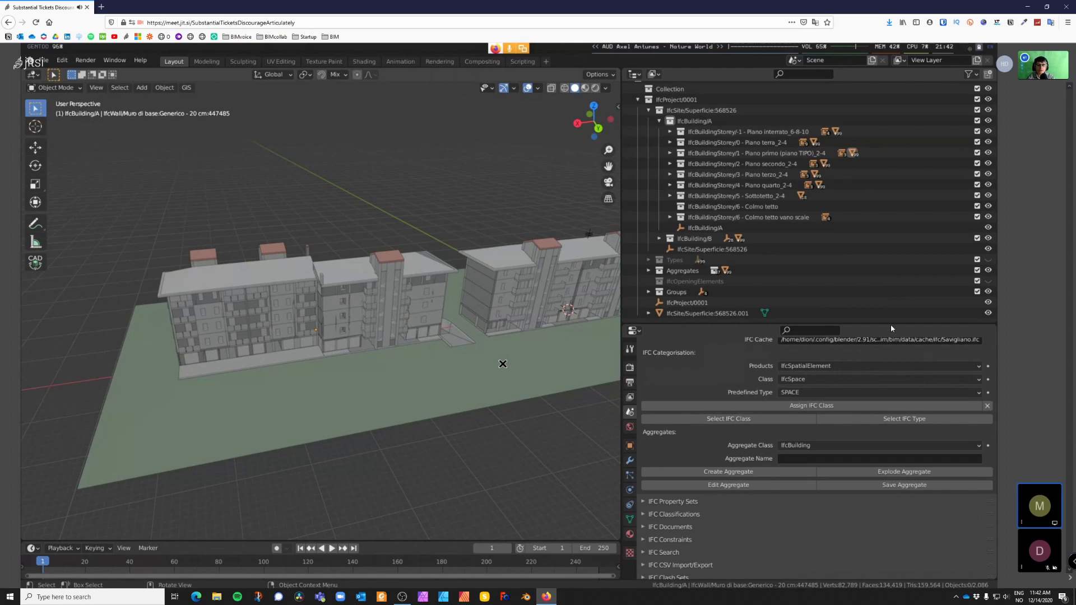
Step: Select the IfcSite/Superficie:568526.001 surface and try moving it away from the two buildings
middle_drag(503, 364, 424, 391)
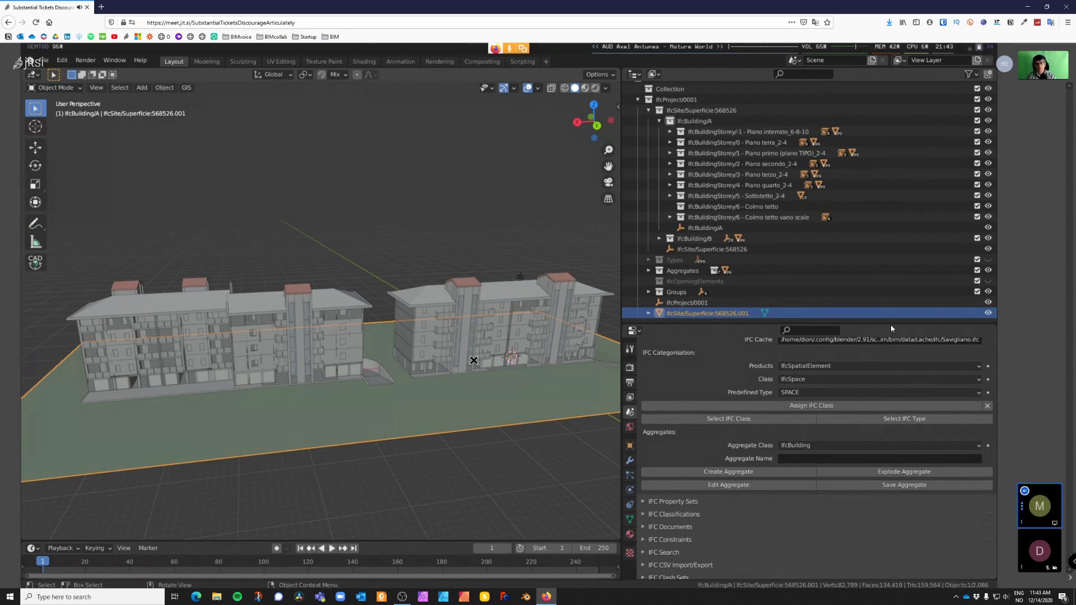
mouse_move(194, 394)
middle_down()
mouse_move(248, 390)
mouse_move(196, 411)
middle_up()
scroll(196, 411, down, 4)
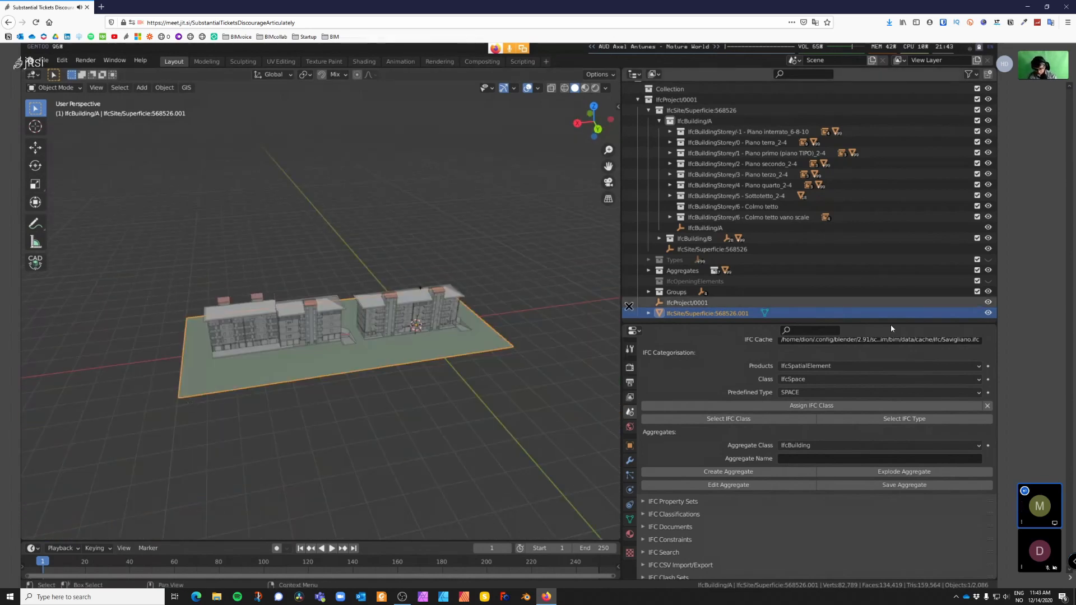
middle_drag(365, 343, 390, 356)
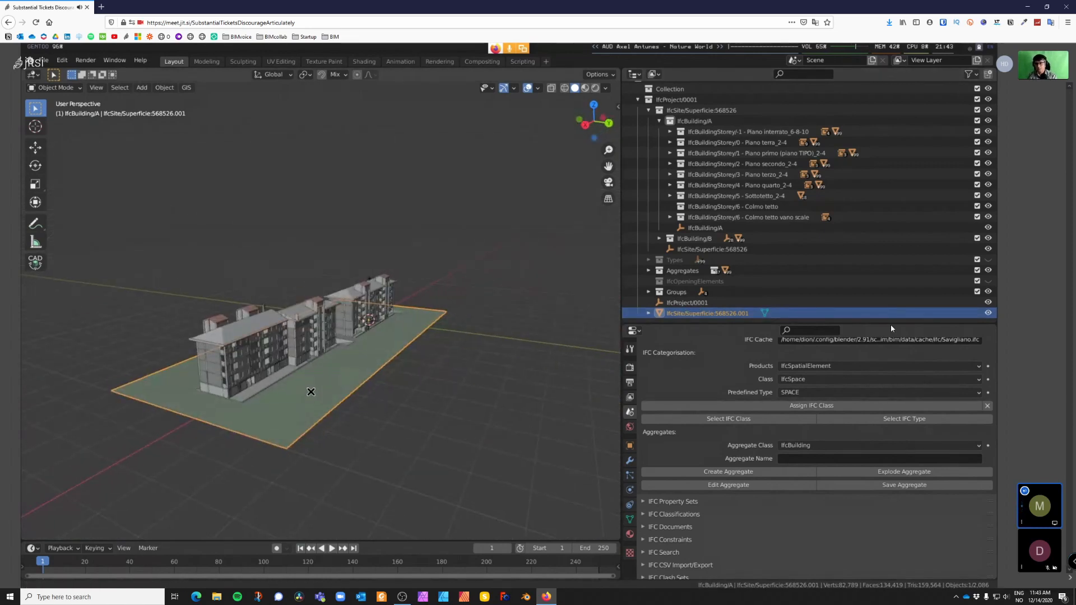
middle_drag(310, 391, 329, 372)
scroll(262, 402, up, 2)
middle_drag(262, 402, 347, 409)
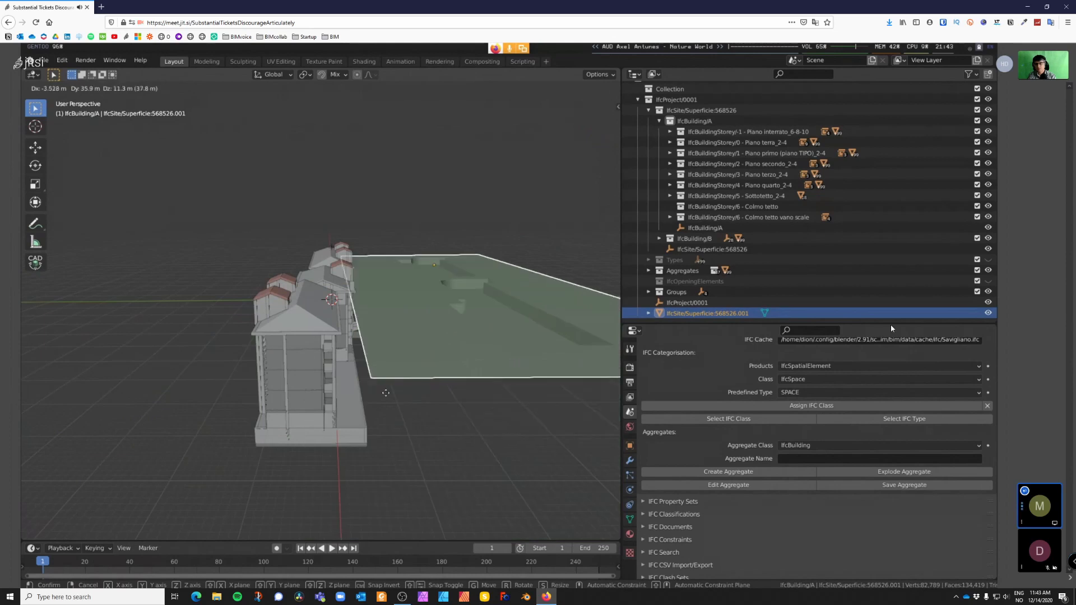
key(g)
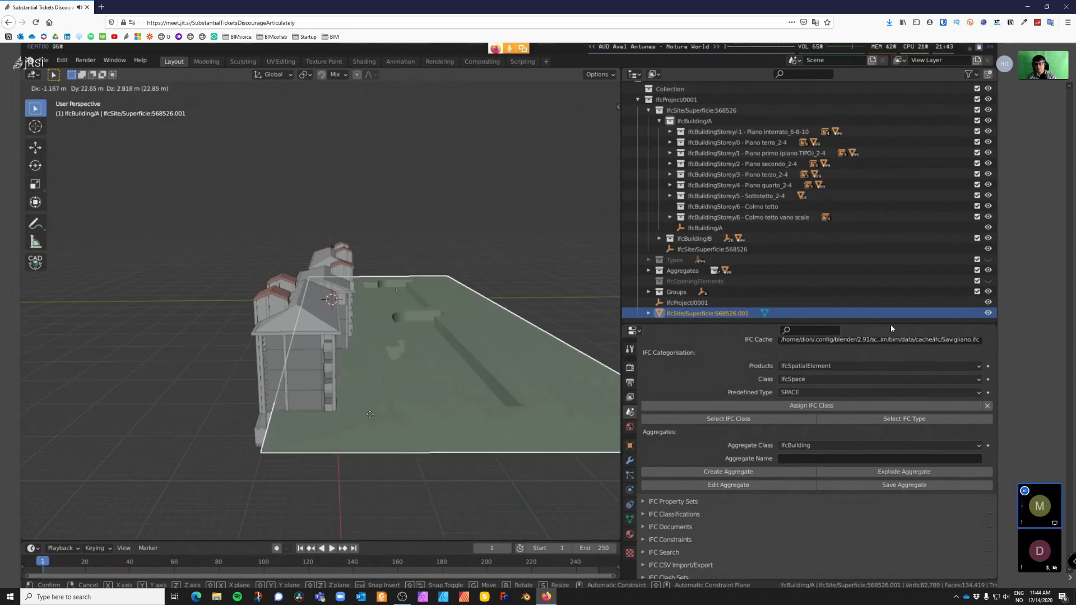
right_click(396, 434)
middle_drag(395, 435, 398, 441)
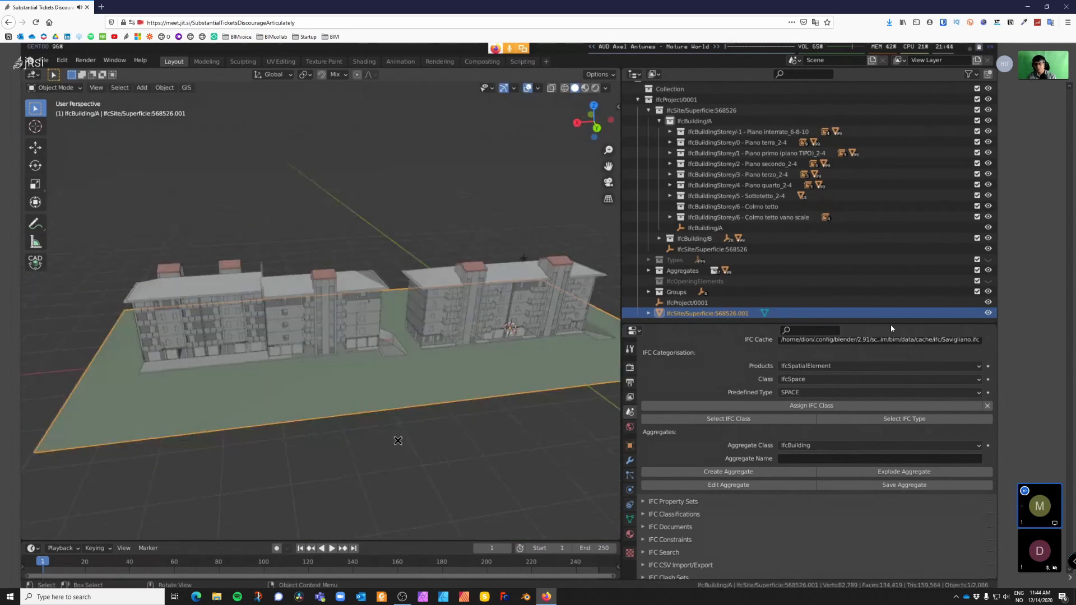
click(423, 450)
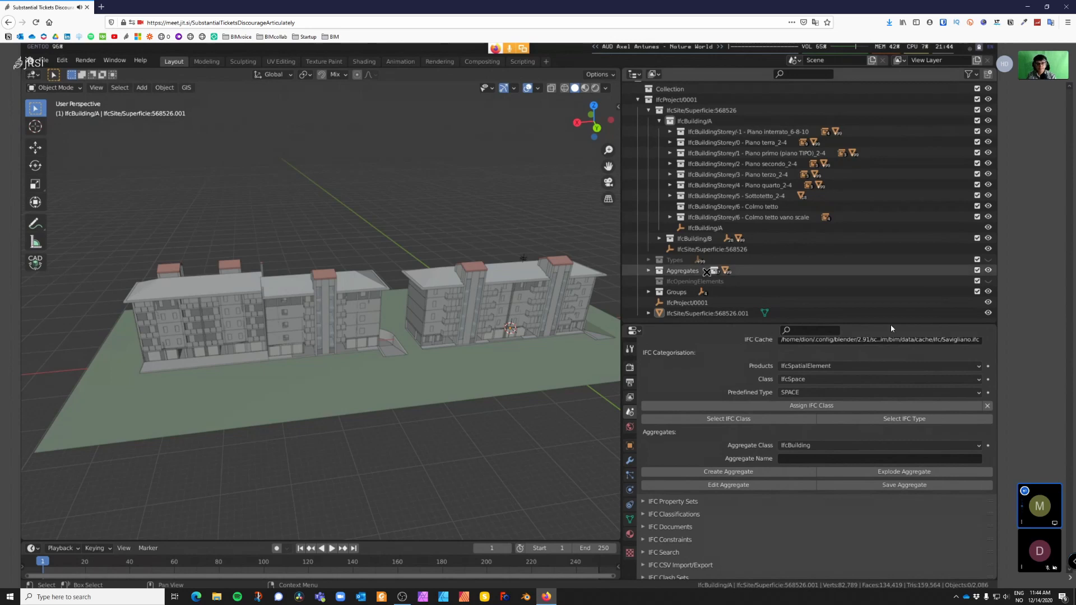
Step: Select the IfcBuilding/A empty and try moving it away from the building
click(712, 228)
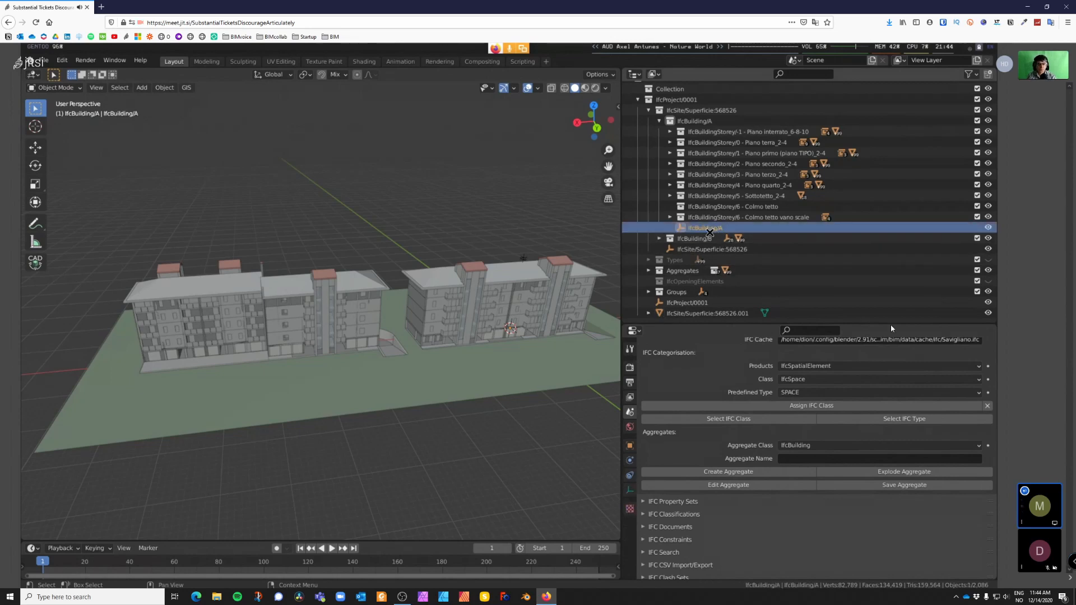
middle_drag(337, 344, 236, 333)
key(grave)
click(275, 354)
scroll(275, 354, down, 10)
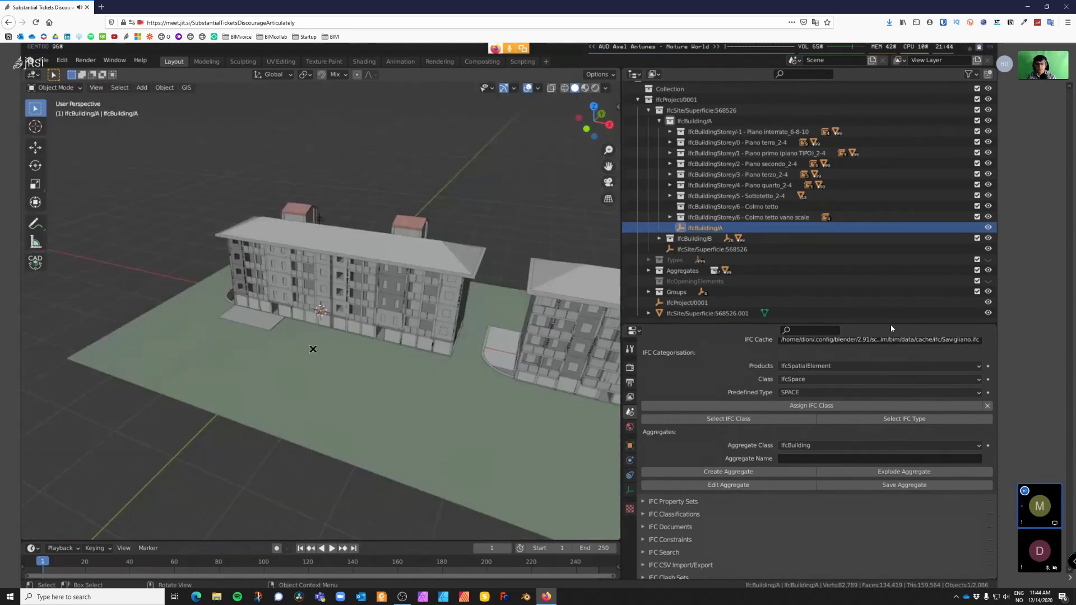
key(g)
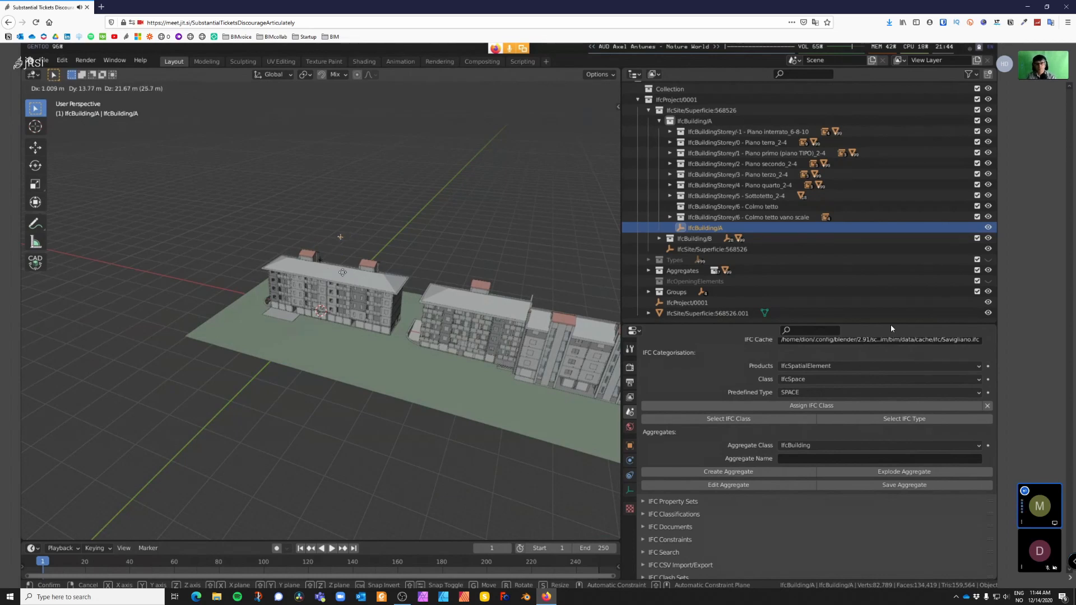
right_click(343, 272)
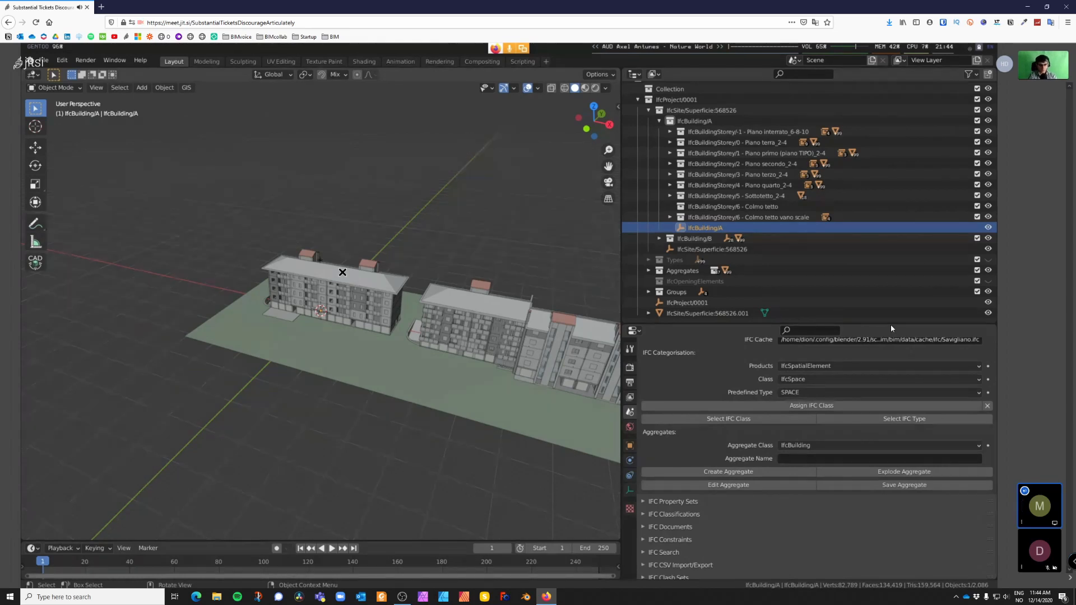
Step: Add a plane mesh to the IfcBuilding/A collection and enter Edit Mode on it
scroll(342, 272, up, 5)
middle_drag(457, 337, 412, 341)
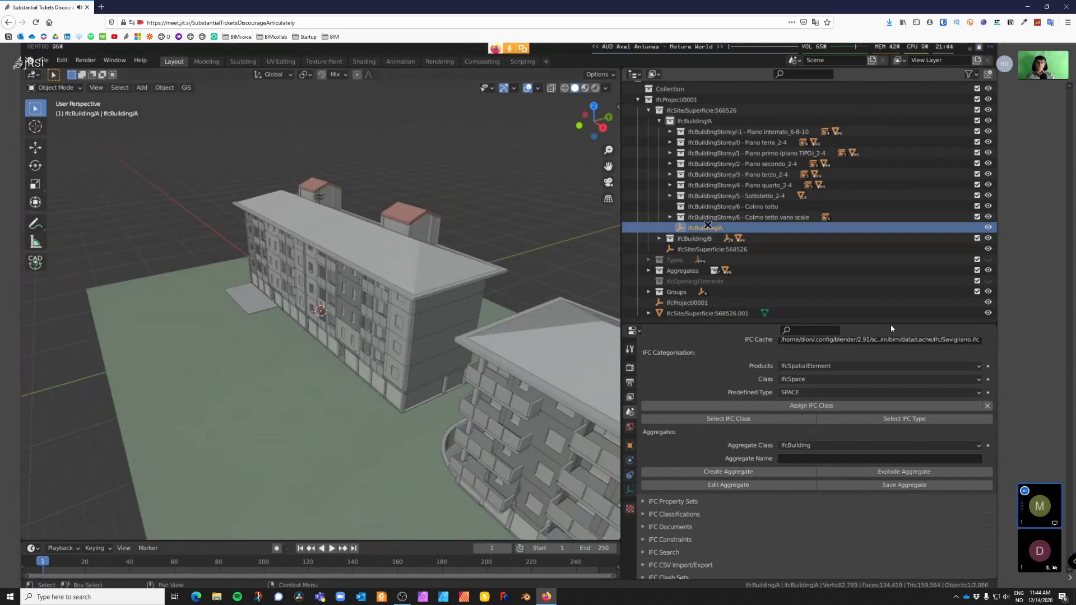
key(alt+a)
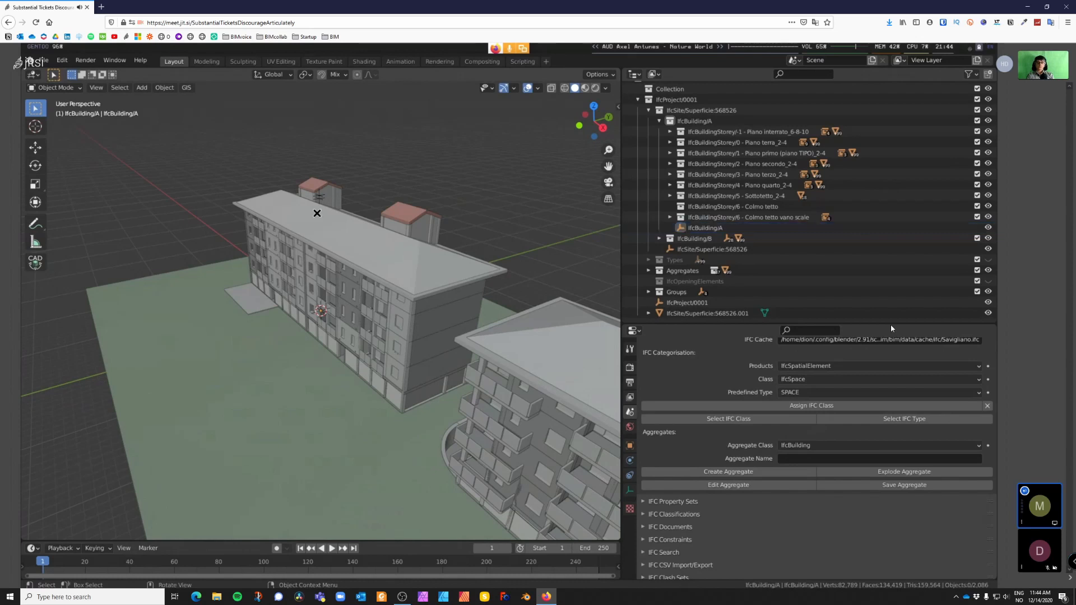
click(656, 121)
key(shift+a)
key(Escape)
key(shift+a)
mouse_move(347, 189)
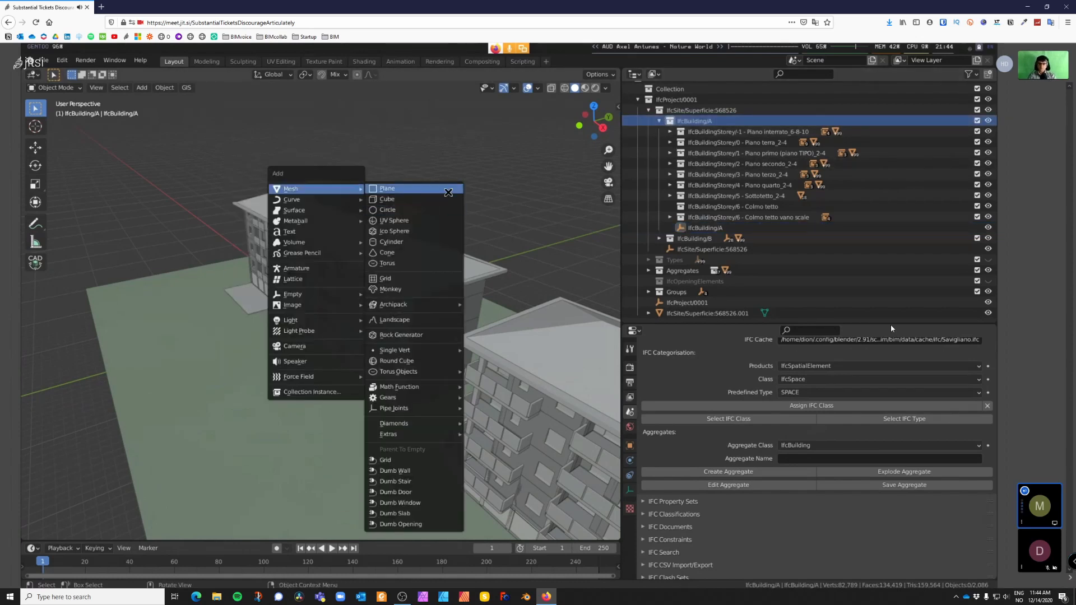
click(405, 188)
key(Tab)
middle_drag(441, 314, 426, 330)
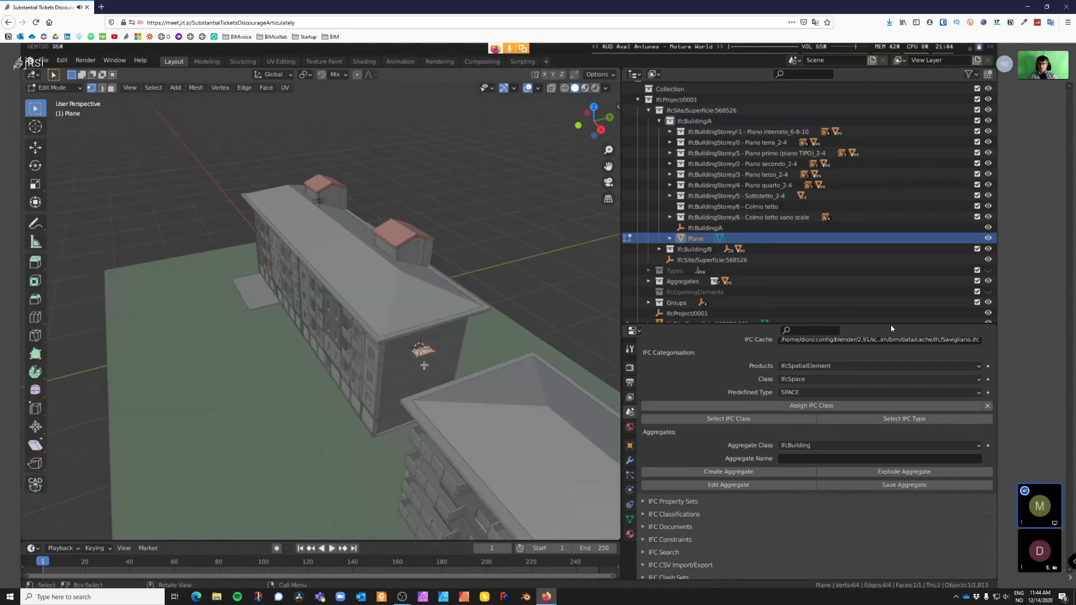
Step: Move one end edge of the plane along the X axis with snapping to align it with IfcBuilding/A's end wall
key(2)
click(425, 356)
key(alt+z)
key(g)
key(x)
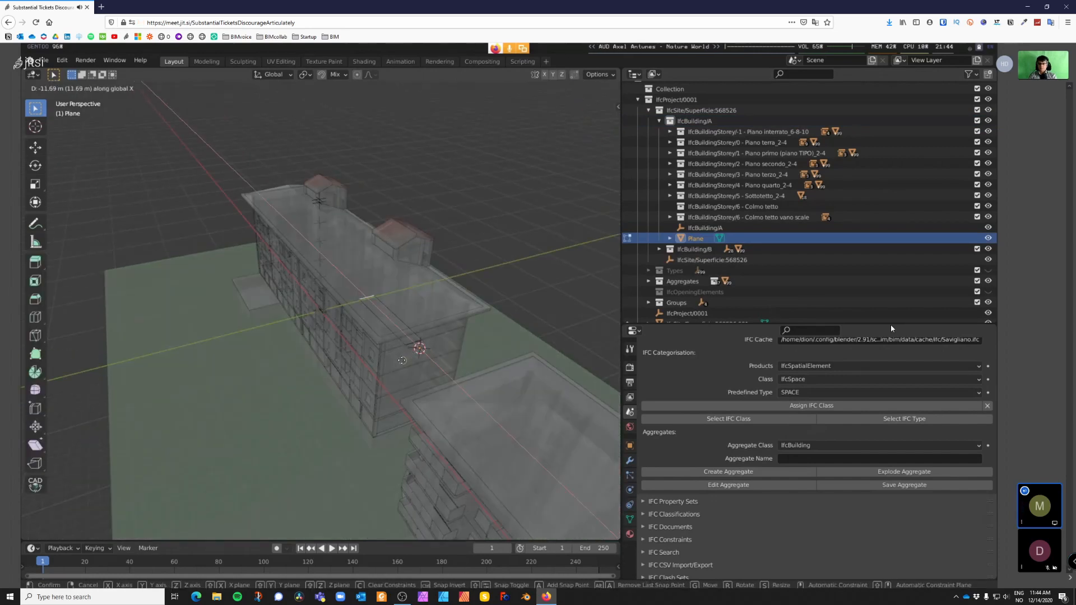
right_click(415, 369)
key(g)
key(x)
right_click(412, 364)
key(alt+z)
key(g)
key(x)
click(403, 361)
key(alt+z)
key(ctrl+z)
key(alt+z)
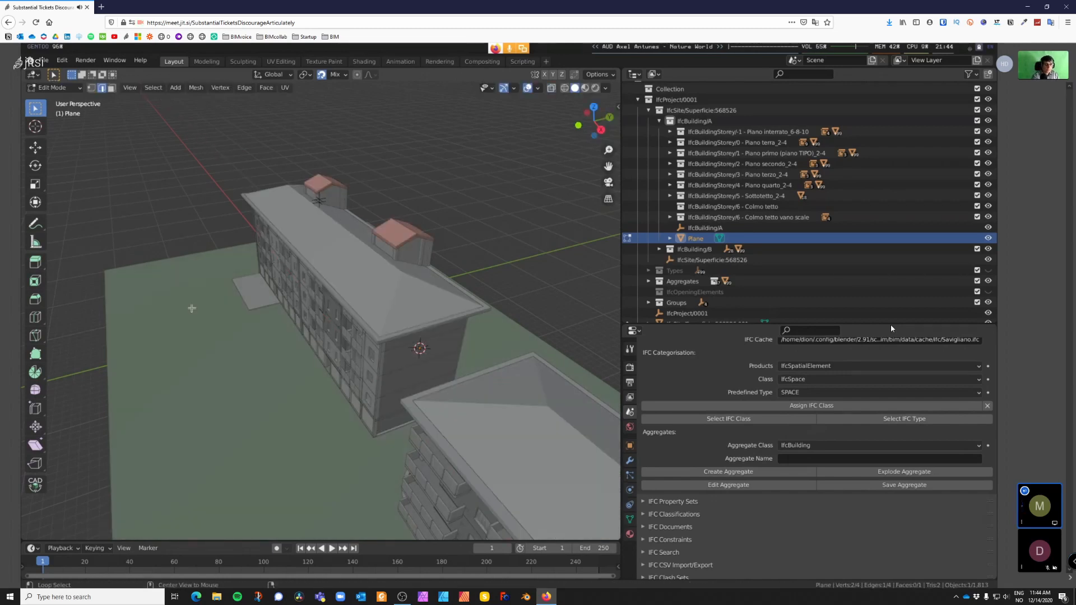
Step: Stretch the plane lengthwise so that it reaches the opposite end of IfcBuilding/A
middle_drag(193, 308, 342, 283)
key(g)
key(x)
key(y)
key(alt+z)
key(alt+z)
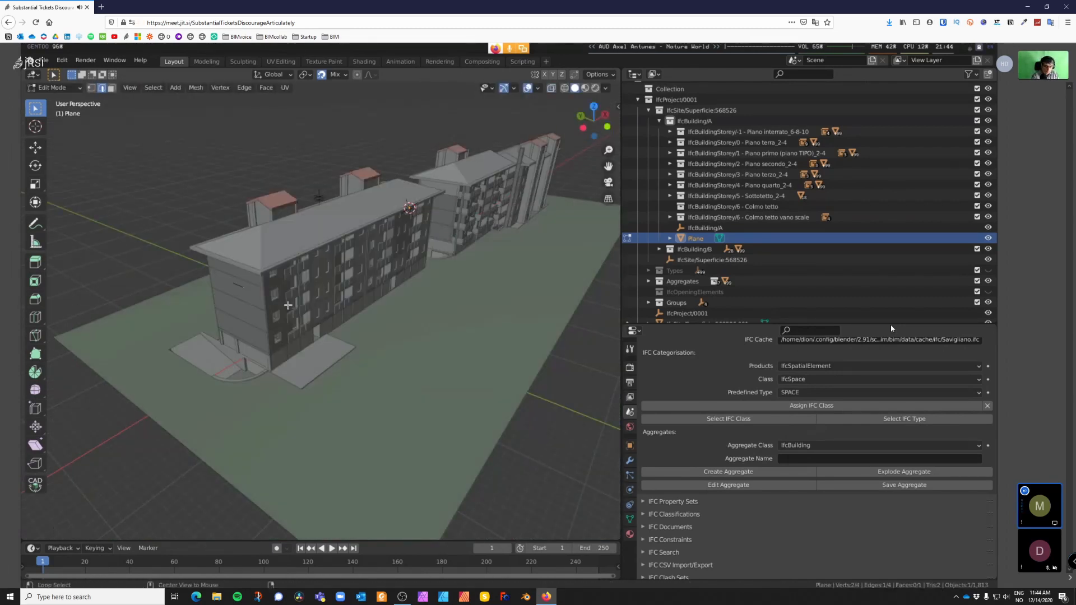
click(282, 290)
Step: Move the plane's long side edge along the Y axis to line up with IfcBuilding/A's facade
middle_drag(281, 291, 352, 271)
key(alt+z)
click(297, 269)
key(alt+z)
key(g)
key(y)
click(389, 301)
middle_drag(391, 303, 365, 303)
key(alt+z)
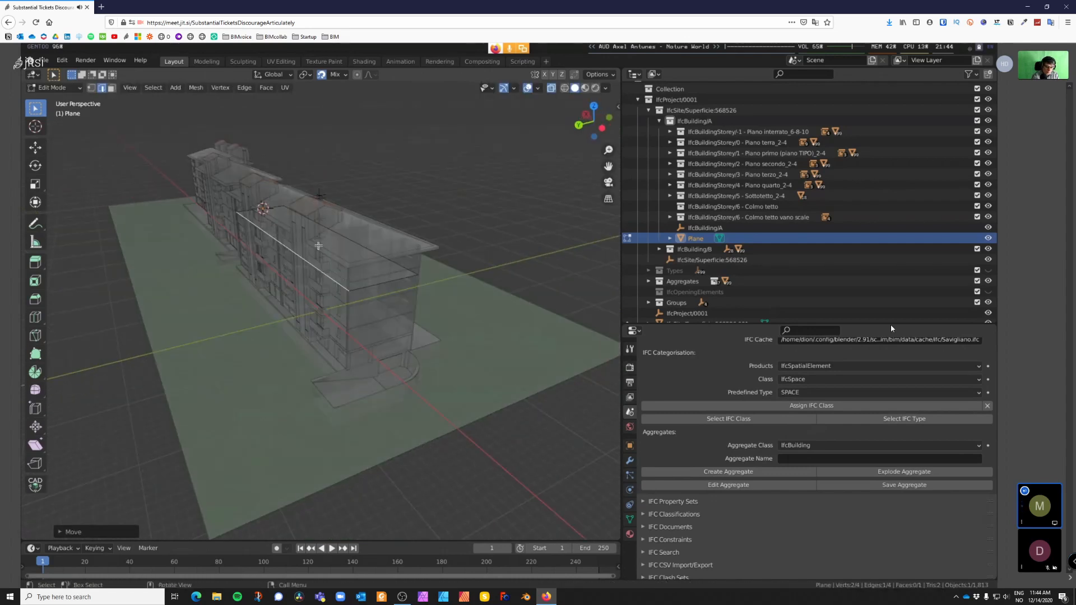
Step: Select the plane's face and move it down along the Z axis to the base of the building
key(3)
click(320, 254)
key(alt+z)
middle_drag(353, 361, 426, 349)
key(g)
key(z)
click(453, 354)
Step: Extrude the base face up to the eaves and scale the top face out to the roof overhang
key(e)
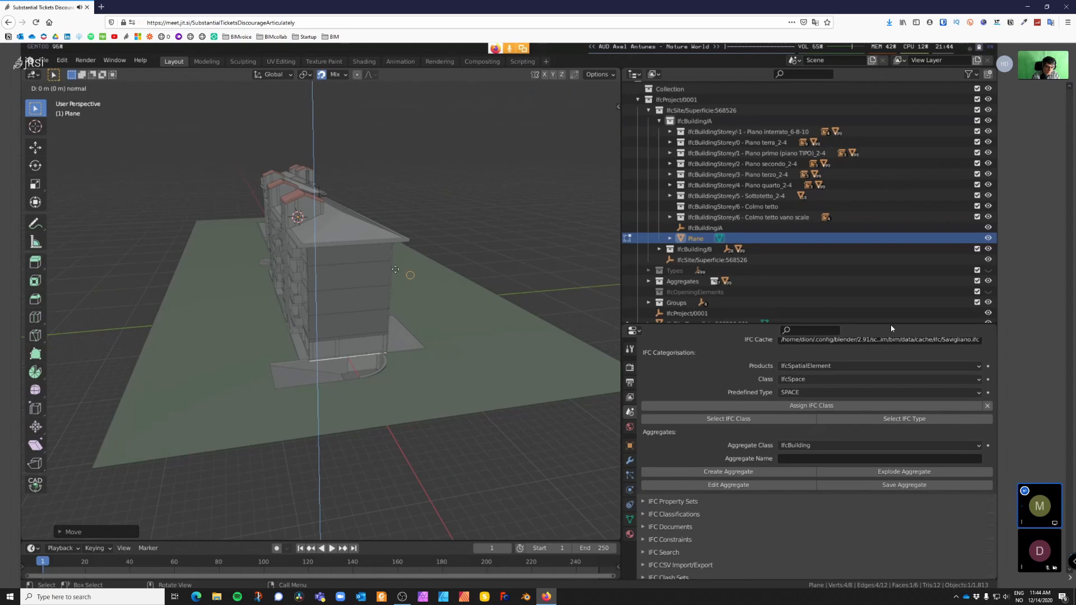
key(z)
click(387, 245)
middle_drag(387, 245, 463, 261)
scroll(384, 196, up, 5)
key(alt+z)
key(s)
click(475, 260)
Step: Extrude the overhang face upward along Z by about 0.46 m to form the roof edge
key(e)
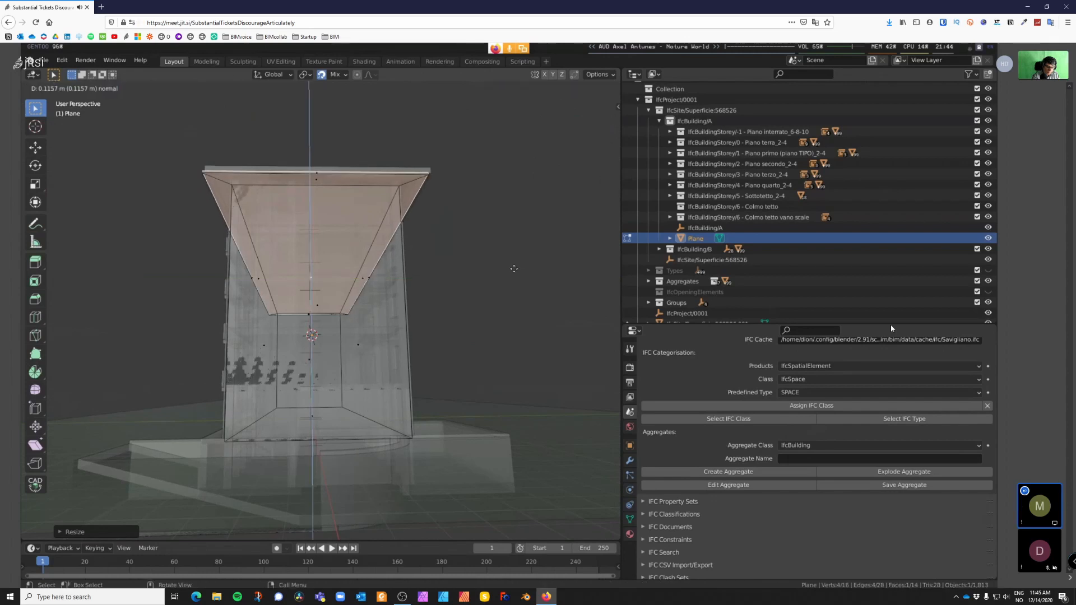
key(z)
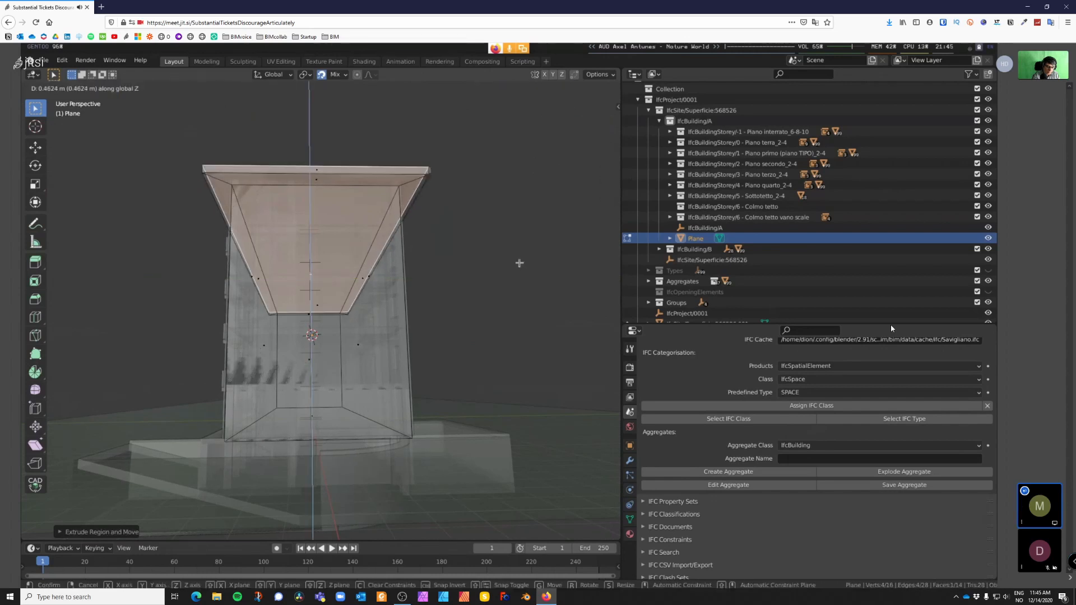
click(519, 264)
middle_drag(519, 264, 430, 274)
key(alt+z)
middle_drag(504, 294, 452, 293)
Step: Extrude the roof edge's top face upward along Z and scale it in along X and to 0 along Y to form a ridge
key(e)
right_click(452, 293)
key(g)
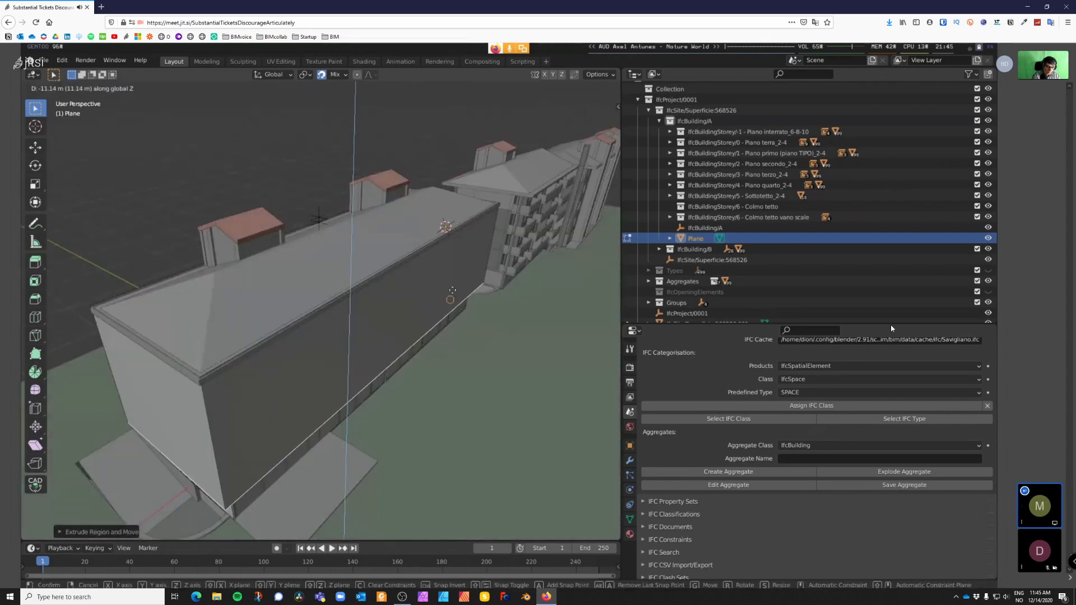
key(z)
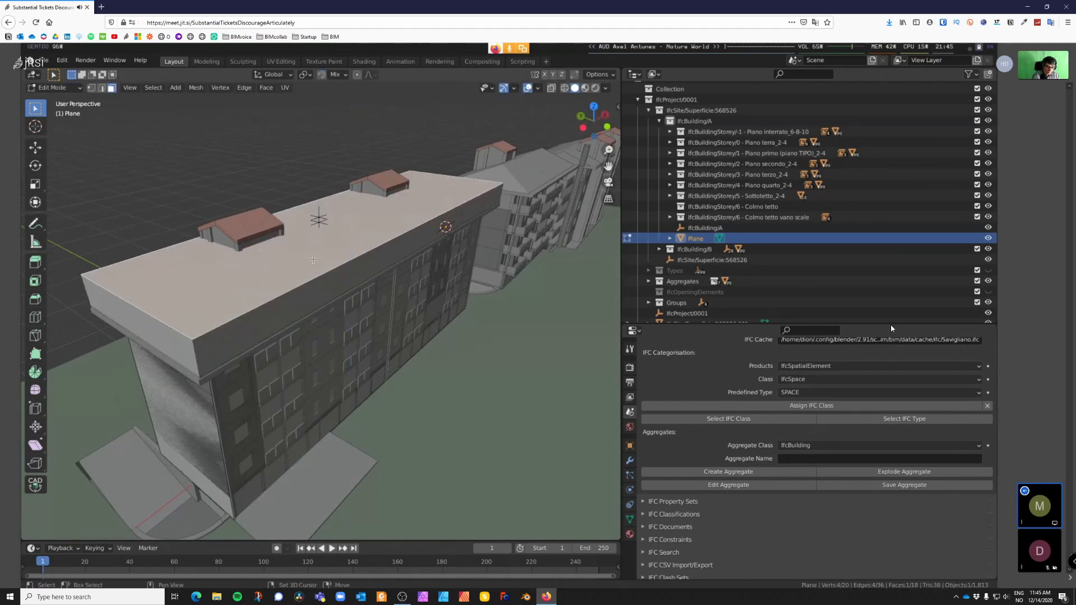
key(s)
key(x)
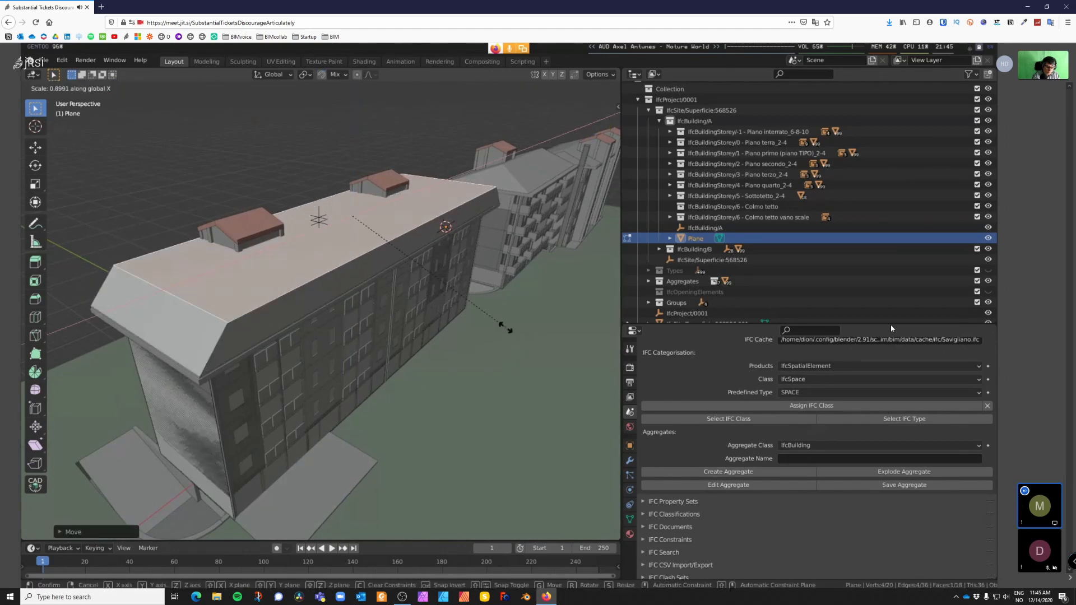
click(461, 324)
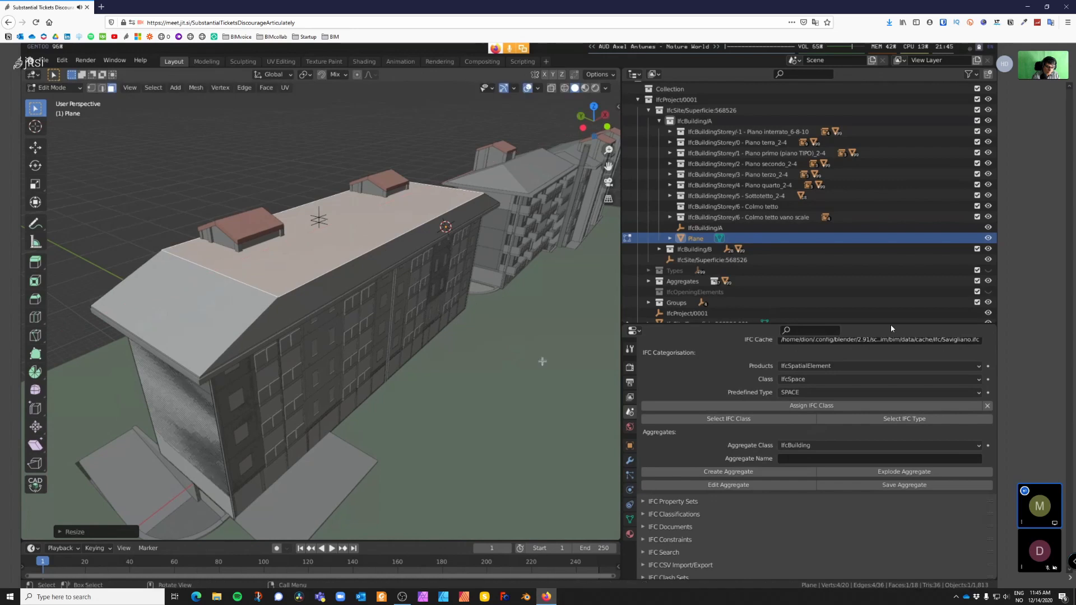
key(Tab)
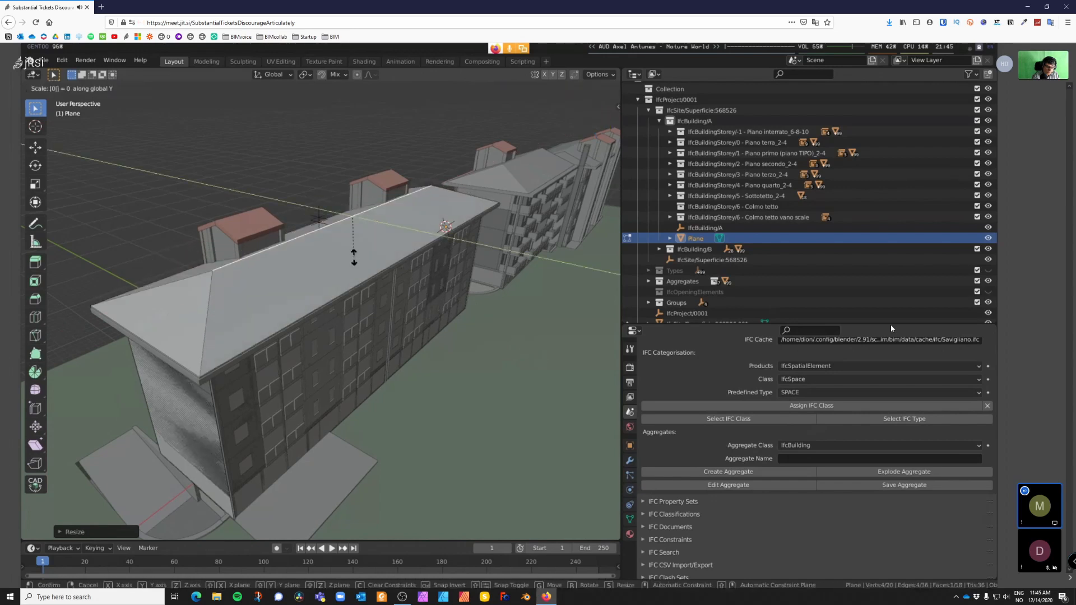
Step: Isolate the finished plane mass in local view to inspect its shape
scroll(381, 281, down, 4)
key(KP_Divide)
middle_drag(420, 372, 375, 365)
middle_drag(320, 317, 336, 314)
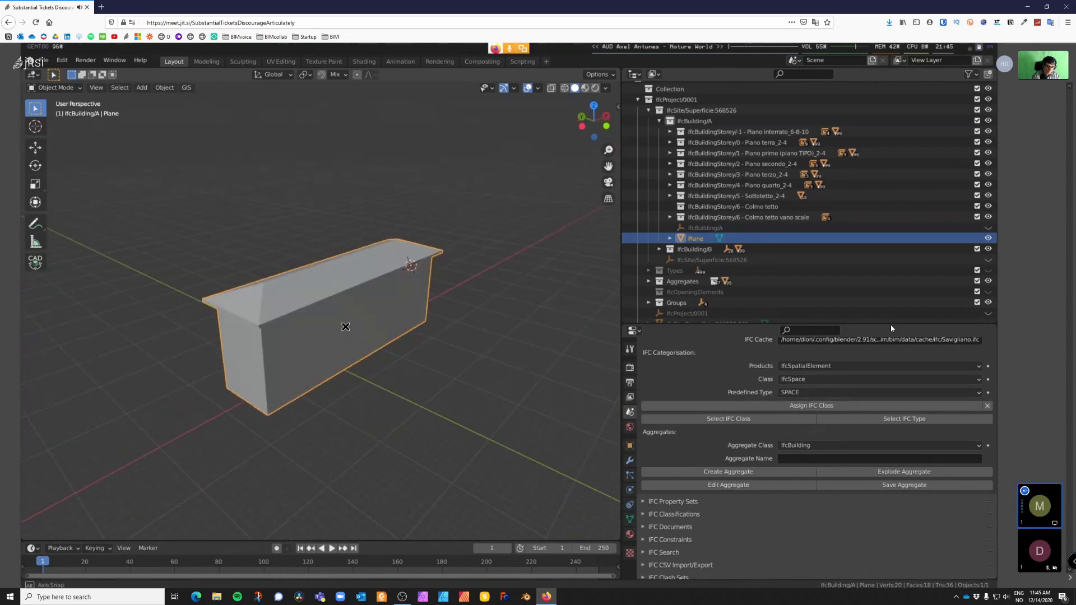
scroll(691, 241, down, 1)
Step: Replace the IfcBuilding/A empty with the mass by renaming the plane IfcBuilding/A and deleting the empty
double_click(693, 235)
text(IfcBuilding/A)
key(Return)
click(699, 235)
key(Delete)
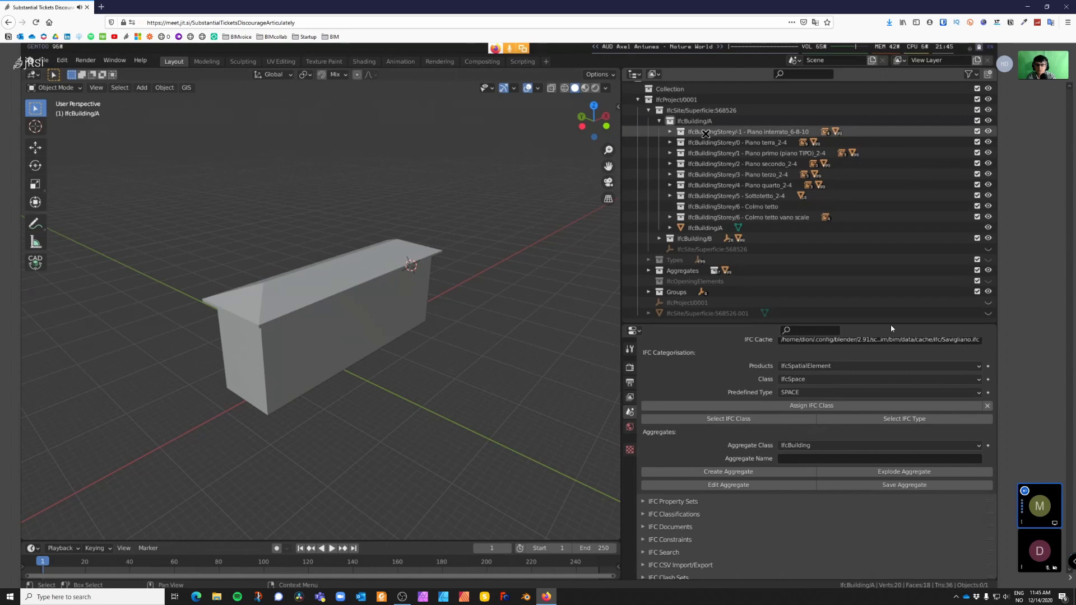
click(739, 230)
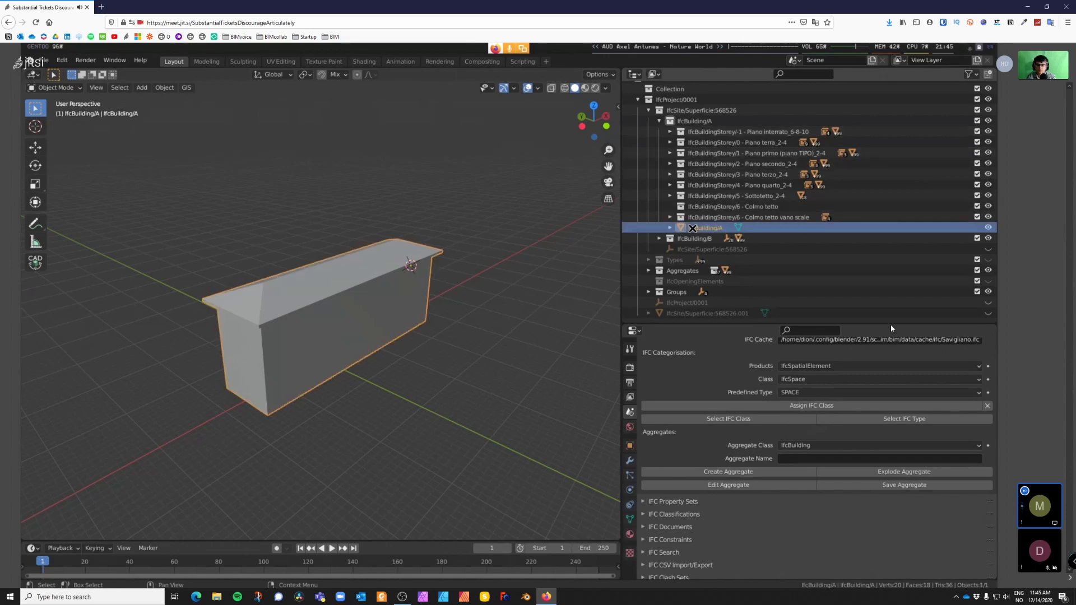
Step: Inspect the isolated IfcBuilding/A mass, leave local view to show the whole model and clear the selection
middle_drag(325, 348, 434, 354)
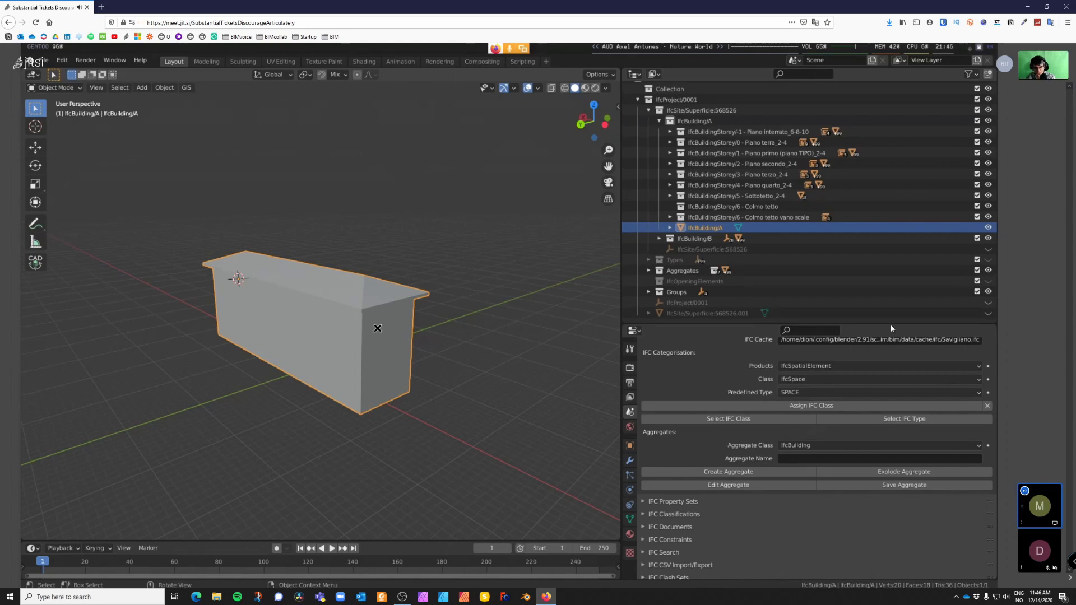
middle_drag(378, 328, 373, 370)
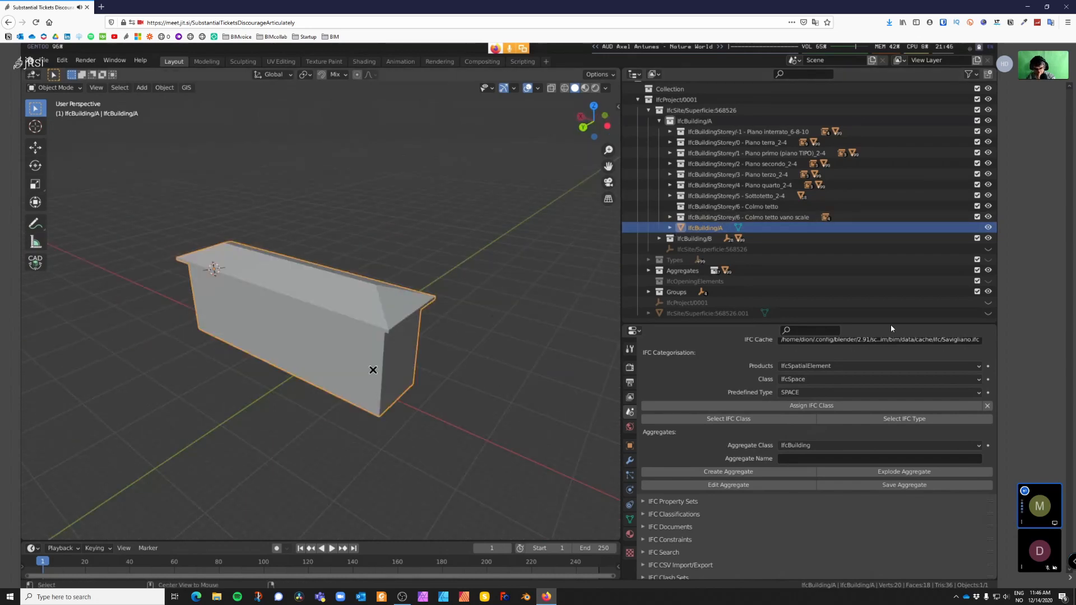
key(alt+h)
key(alt+a)
middle_drag(478, 370, 332, 374)
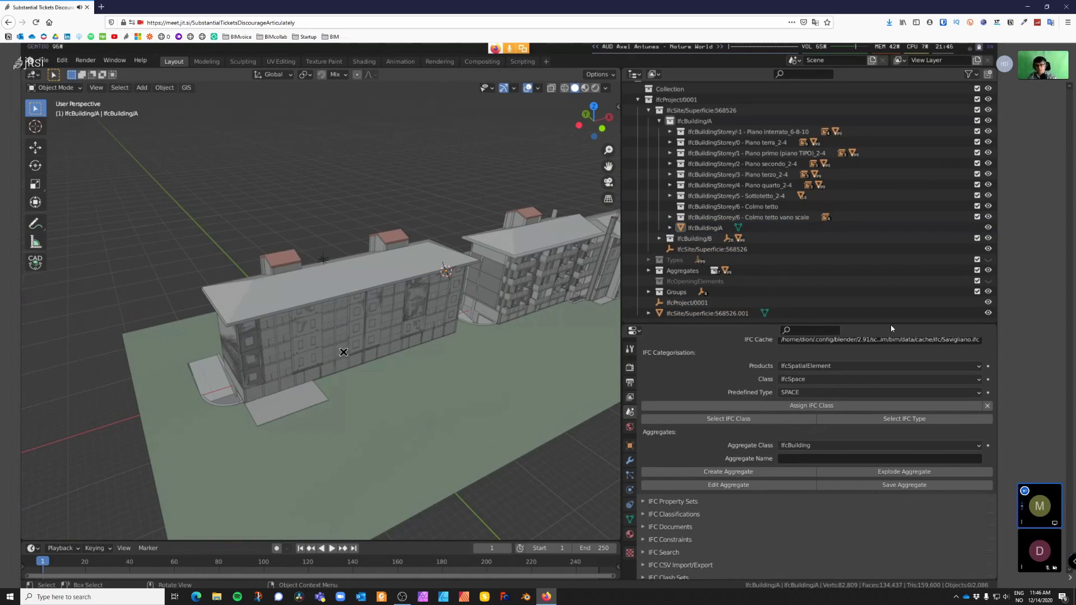
Step: Try moving the IfcBuilding/A mass away from the detailed building
click(702, 228)
middle_drag(333, 325, 239, 348)
middle_drag(266, 242, 292, 227)
scroll(293, 226, down, 2)
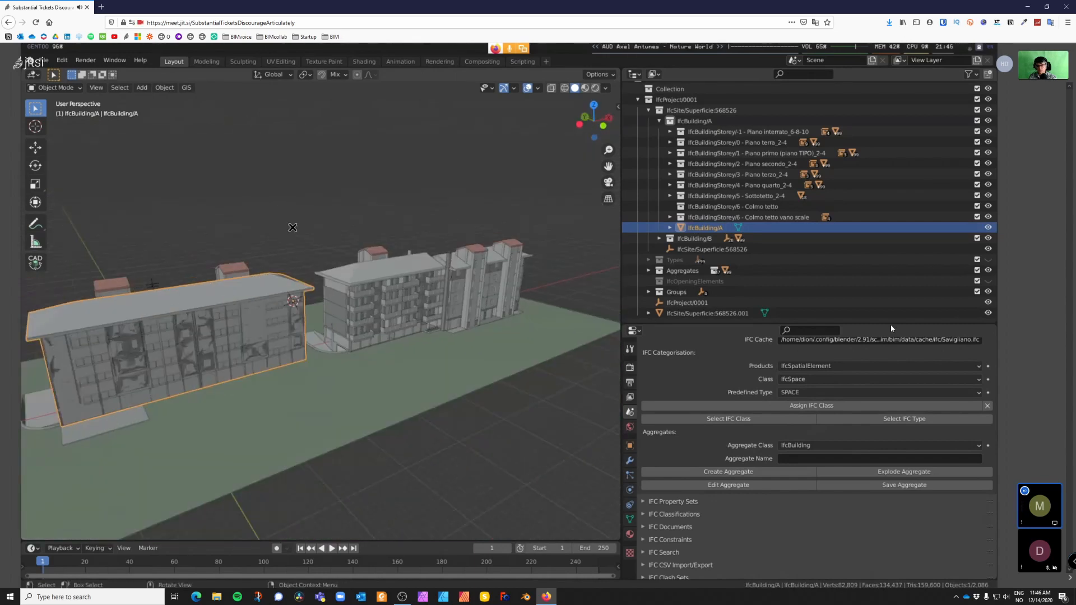
key(g)
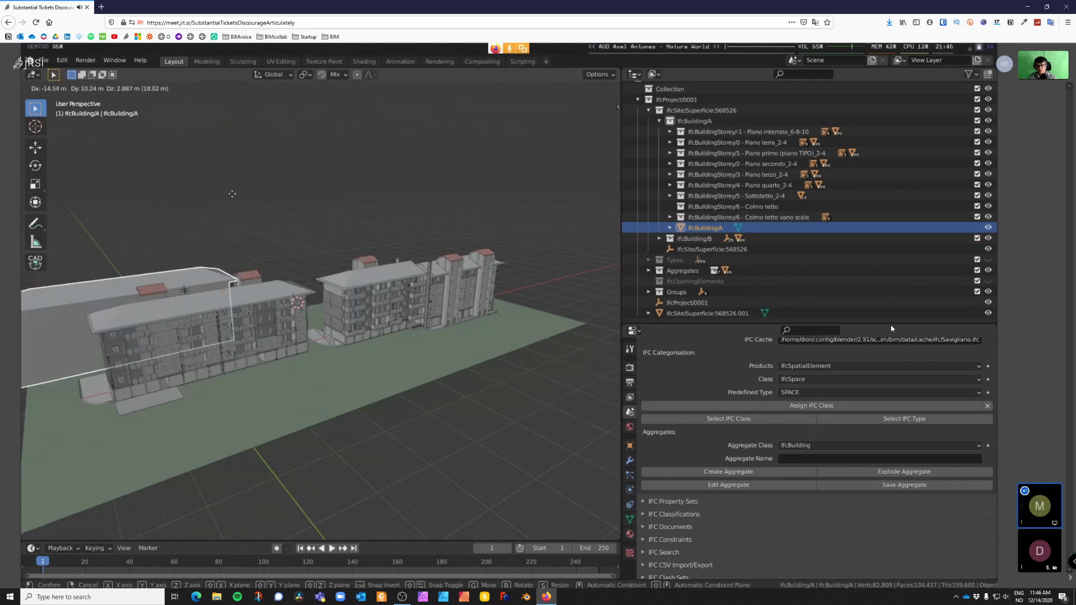
right_click(294, 232)
click(294, 232)
middle_drag(294, 233, 472, 256)
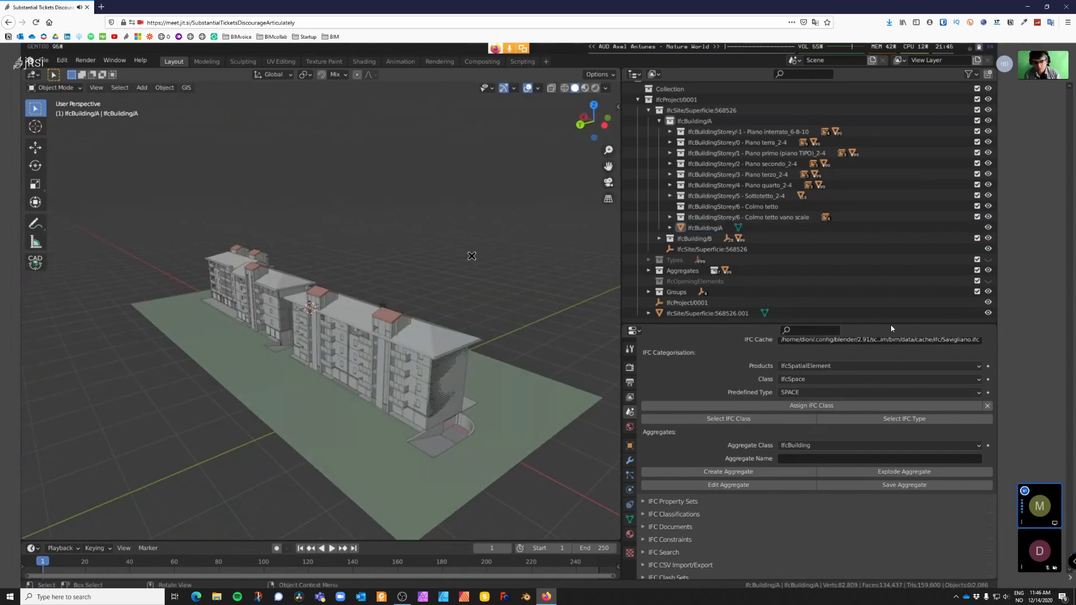
Step: Delete the IfcBuilding/A mass and expand the basement storey, Piano interrato_6-8-10, to list its elements
click(402, 348)
middle_drag(402, 349, 378, 355)
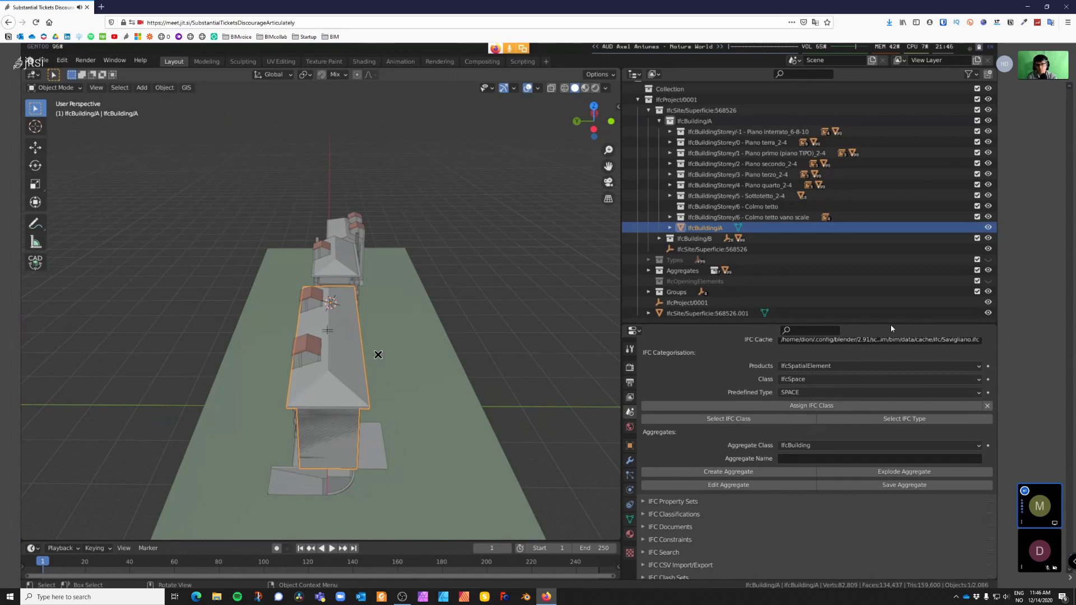
middle_drag(378, 355, 246, 380)
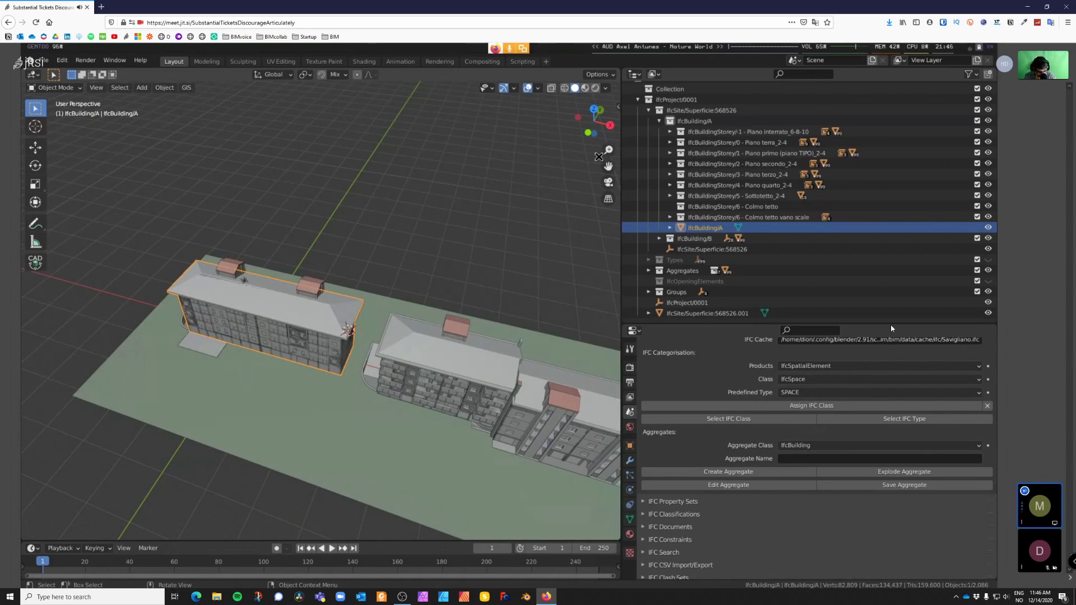
key(Delete)
click(669, 131)
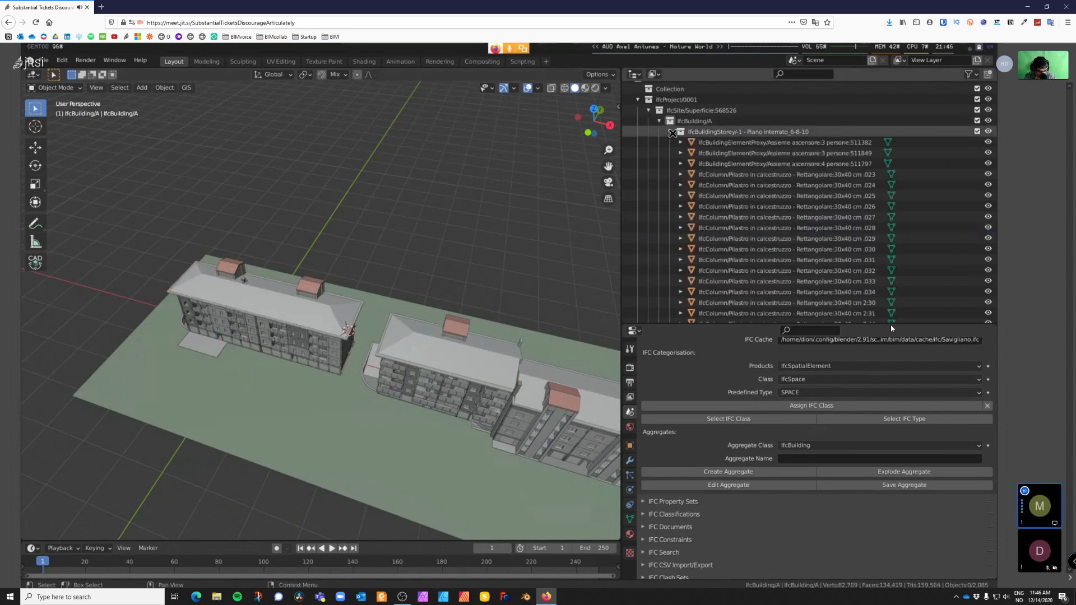
Step: Delete building A's main roof and the slab below it to expose the top-floor rooms
click(291, 305)
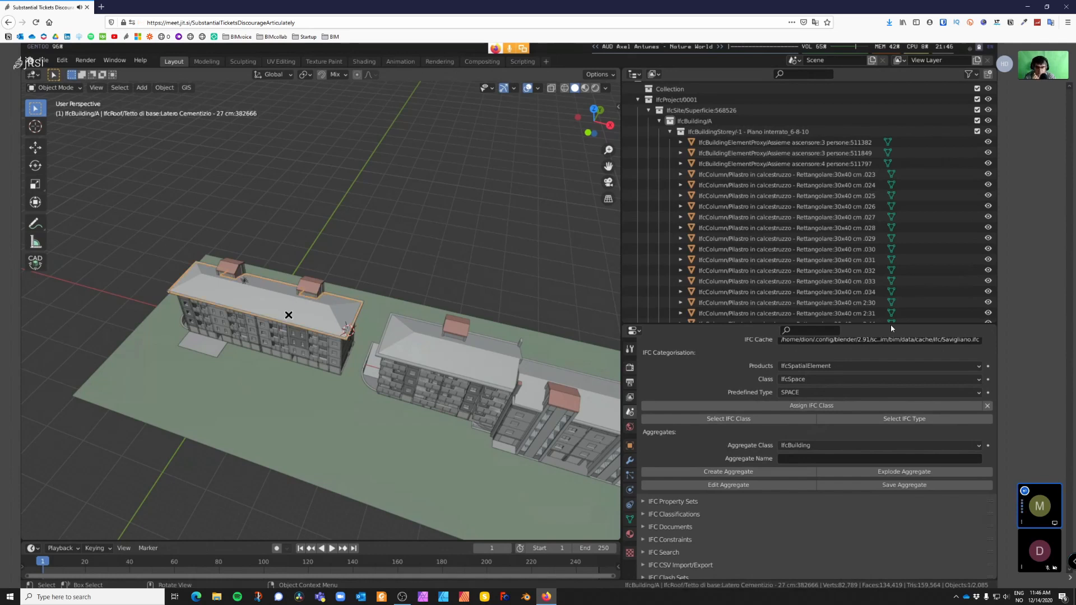
scroll(290, 317, up, 3)
key(Delete)
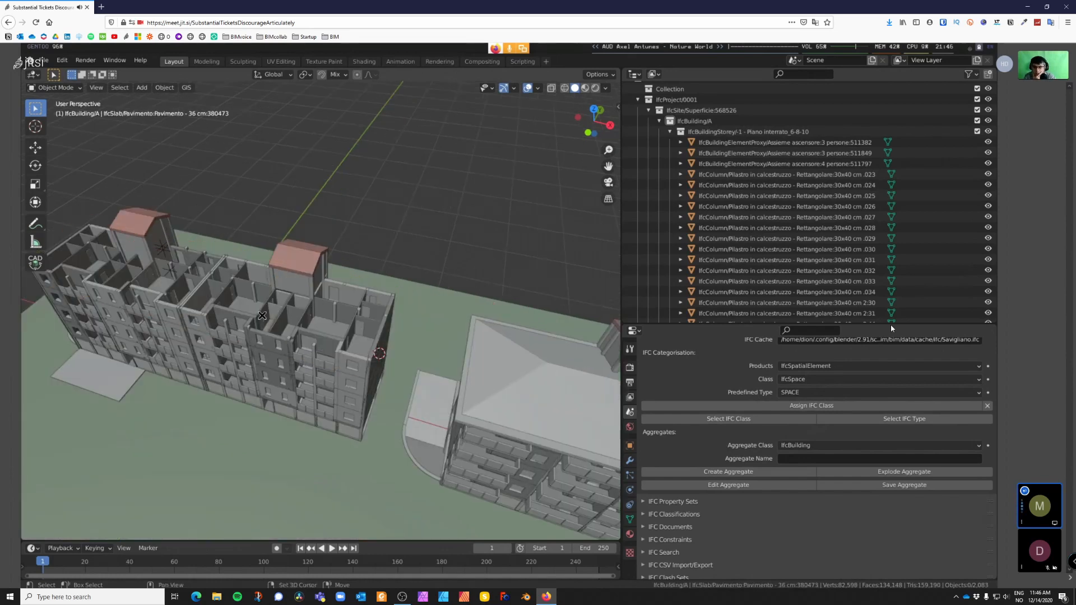
Step: Add a monkey mesh at the 3D cursor inside the large exposed room
middle_drag(290, 317, 330, 253)
scroll(330, 253, up, 5)
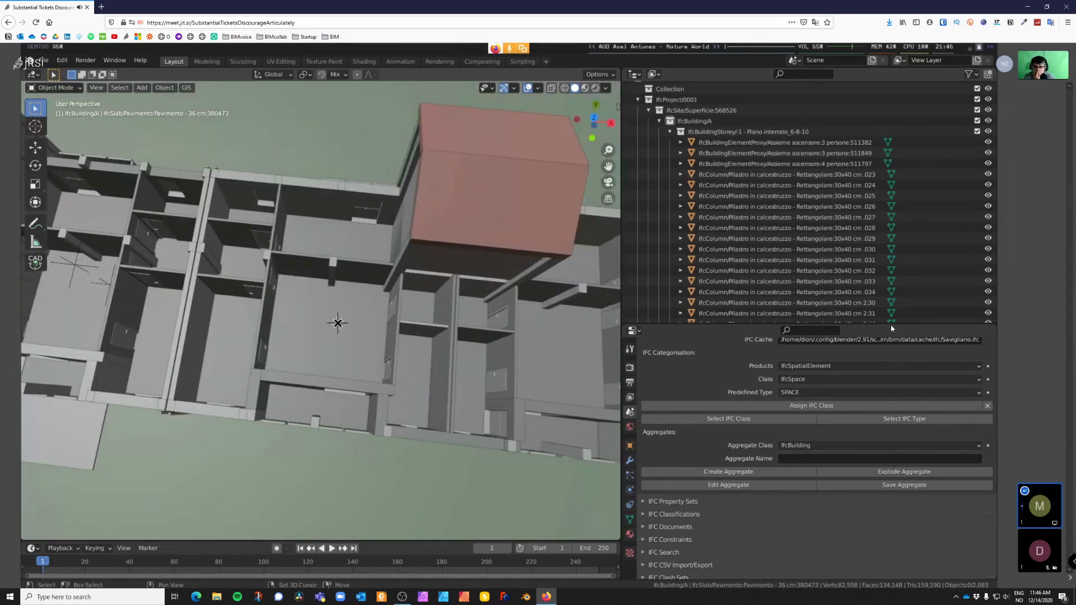
key(shift+a)
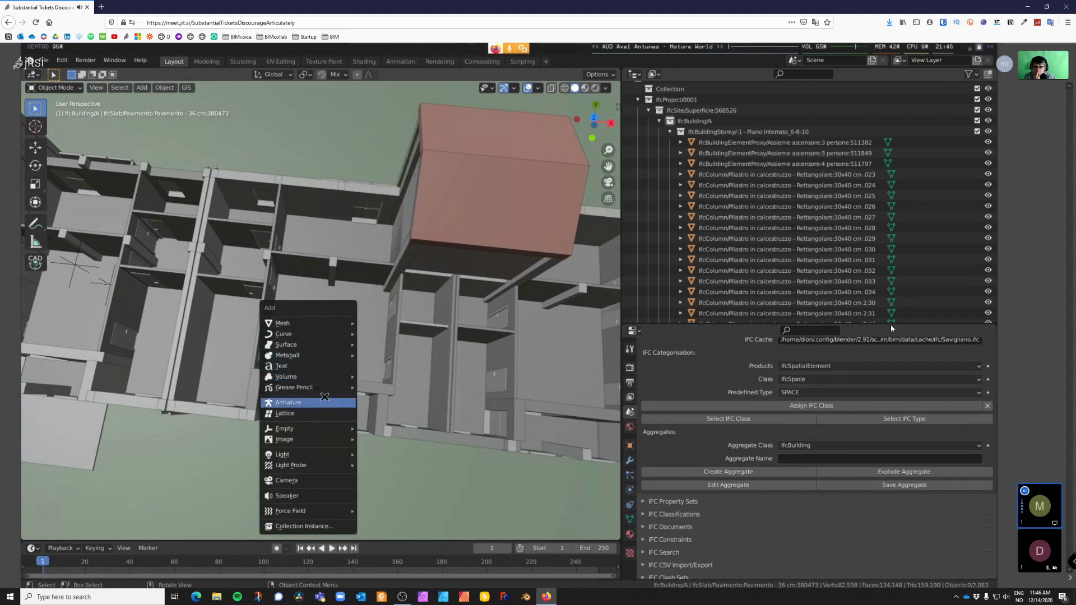
mouse_move(328, 319)
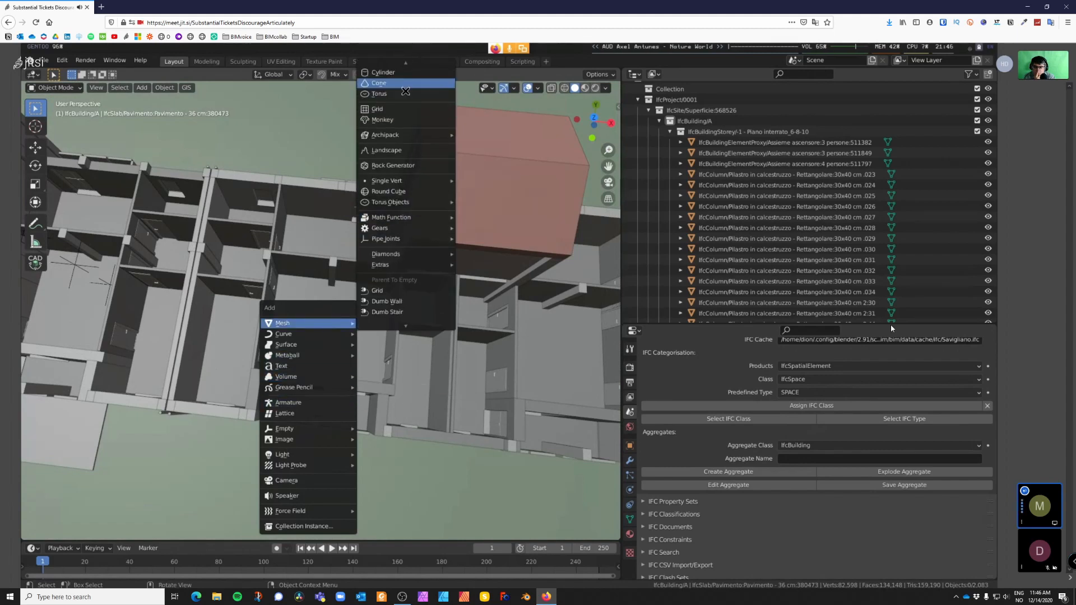
click(404, 119)
middle_drag(399, 328, 452, 320)
scroll(452, 319, up, 5)
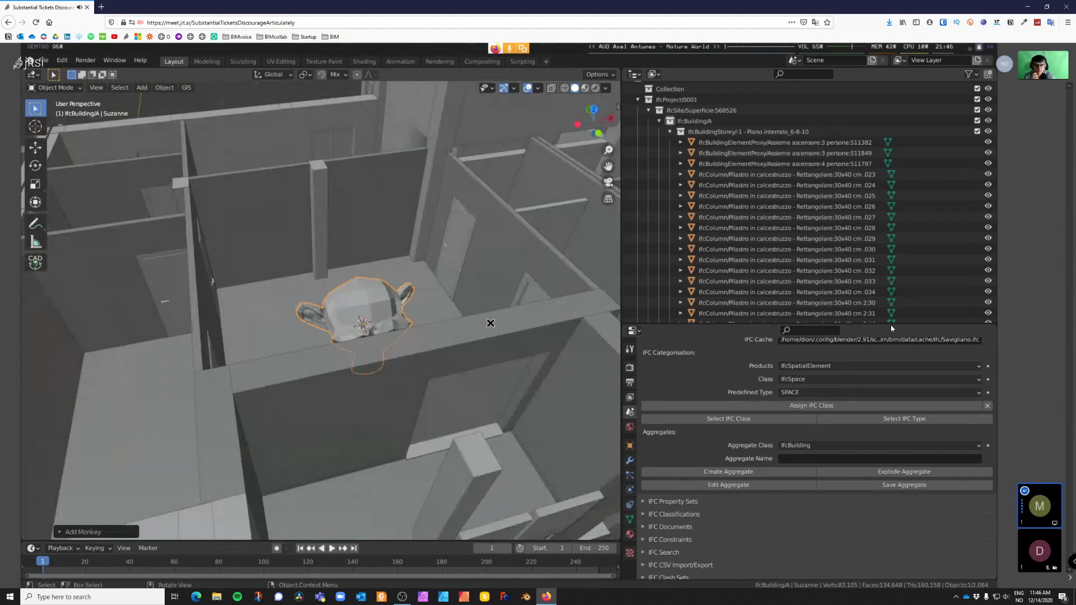
Step: Scale the monkey down to a small object and move it along the Z axis within the room
key(s)
click(400, 307)
key(g)
key(z)
click(400, 273)
middle_drag(402, 283, 419, 308)
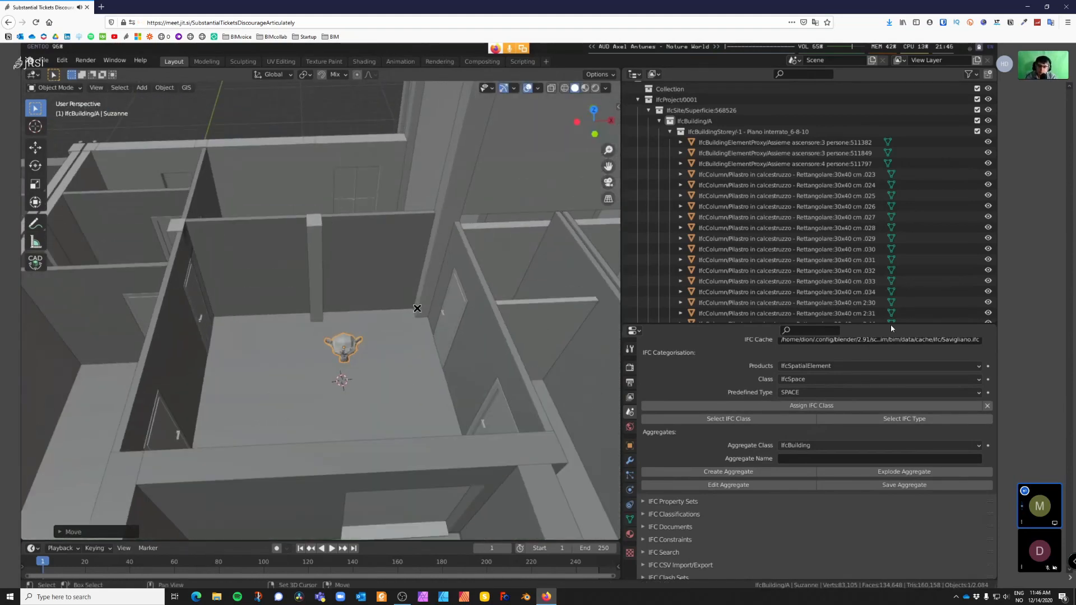
Step: Place the 3D cursor near the room's corner, add a cube there and enter its mesh editing with X-ray on
middle_drag(355, 333, 248, 349)
key(alt+a)
shift+right_click(288, 248)
middle_drag(355, 355, 348, 323)
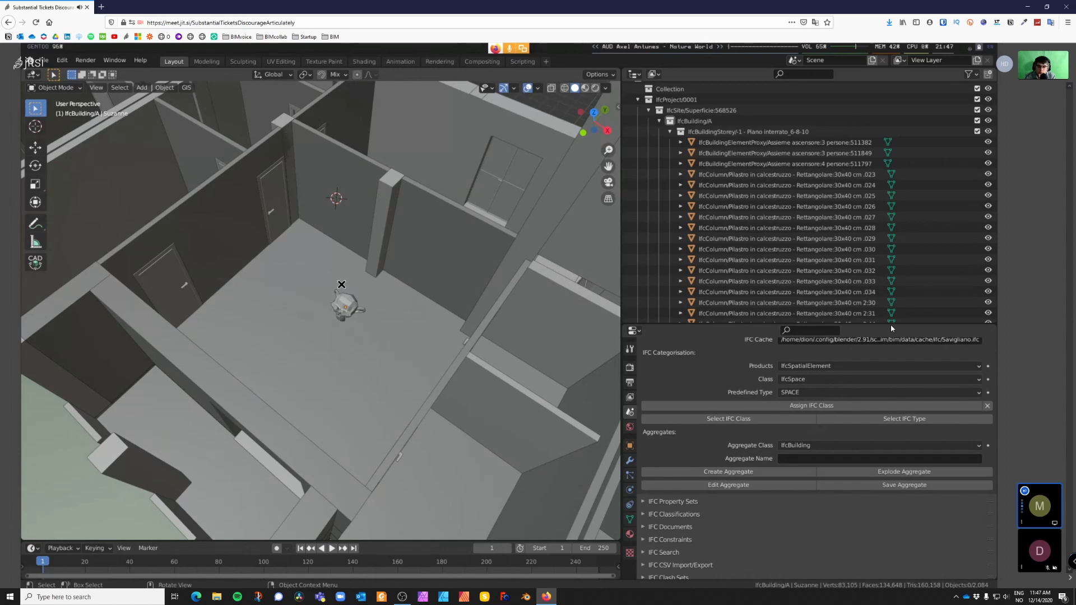
middle_drag(341, 284, 322, 277)
key(shift+a)
mouse_move(322, 278)
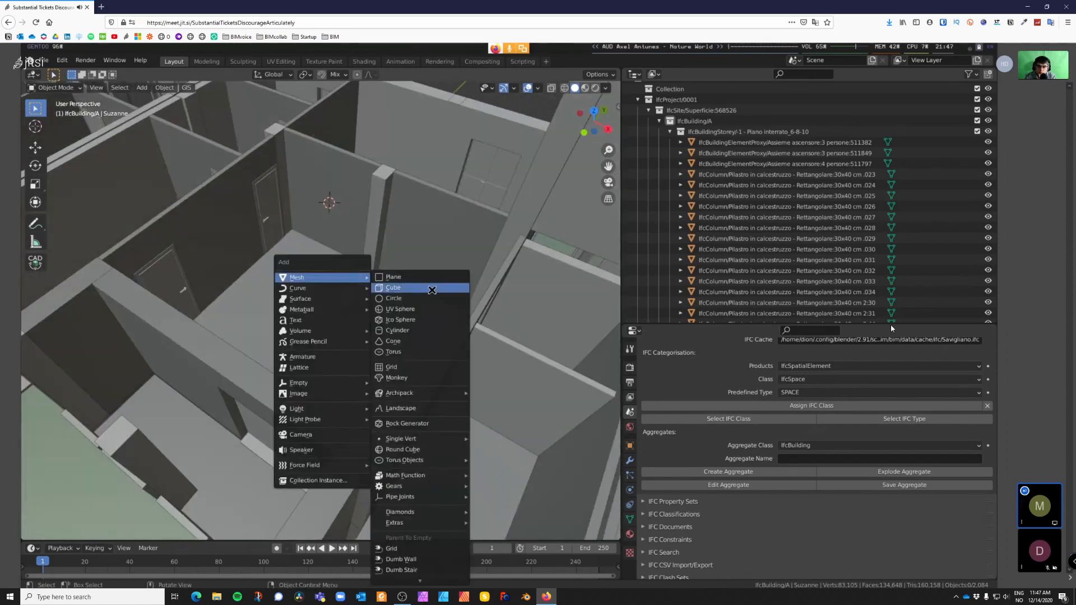
click(449, 290)
key(Tab)
key(alt+z)
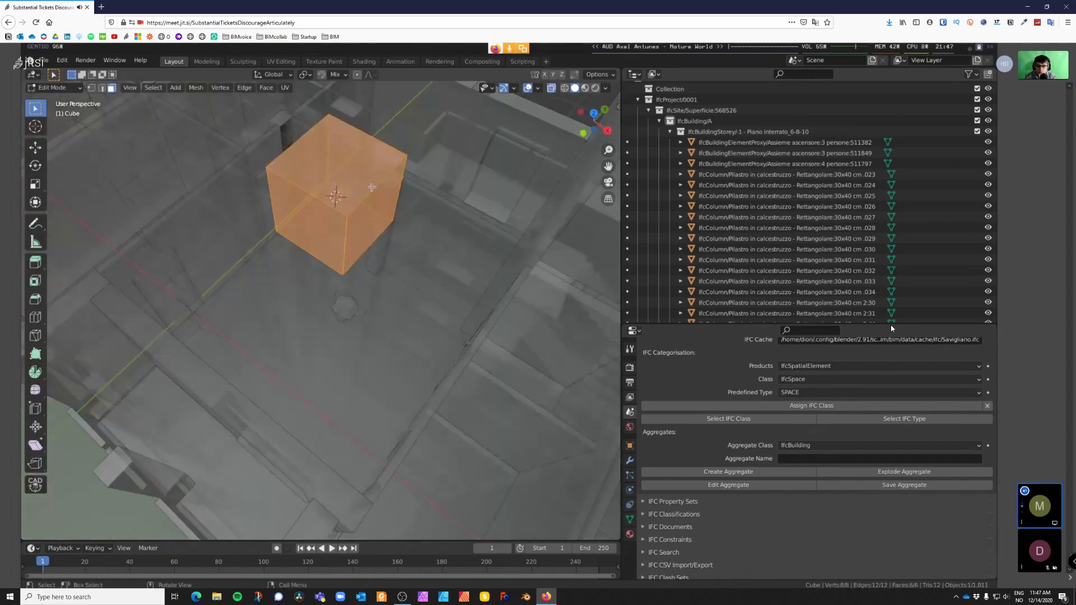
Step: Toggle snapping and move the cube's far side face along Y to the room's wall beside the column
click(367, 161)
key(alt+z)
key(g)
key(y)
key(Escape)
key(shift+Tab)
key(g)
key(y)
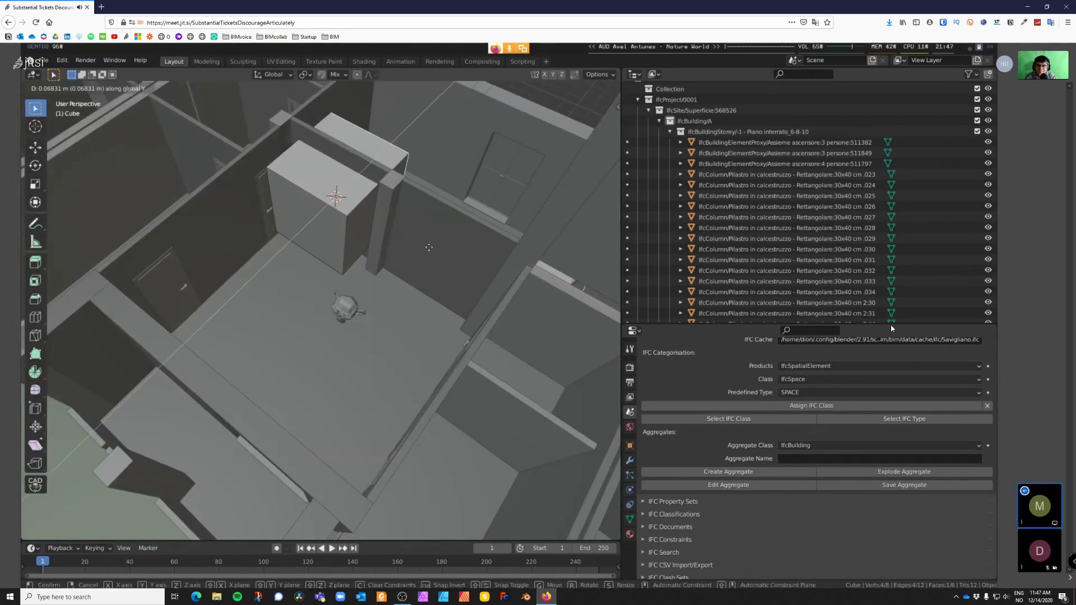
click(426, 248)
Step: Move the cube's adjacent side face along X to stretch the box along the room's wall
click(365, 219)
middle_drag(365, 219, 461, 240)
key(g)
key(x)
click(437, 247)
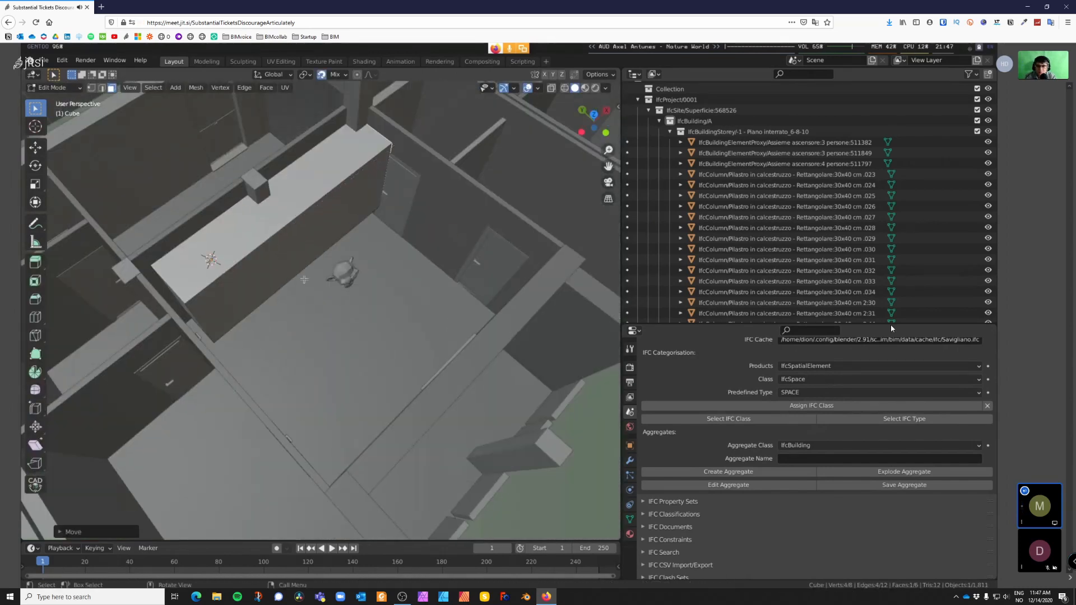
Step: Select the cube's opposite end face and move it along X to align with the room's wall
middle_drag(247, 254, 228, 260)
key(alt+z)
click(199, 267)
key(alt+z)
middle_drag(322, 342, 207, 264)
key(g)
key(x)
click(198, 258)
Step: Move the cube's remaining long side face along Y to fill the room and finish editing the mesh
click(336, 241)
key(g)
key(y)
middle_drag(336, 241, 397, 215)
click(206, 243)
key(Tab)
key(alt+z)
middle_drag(305, 317, 411, 298)
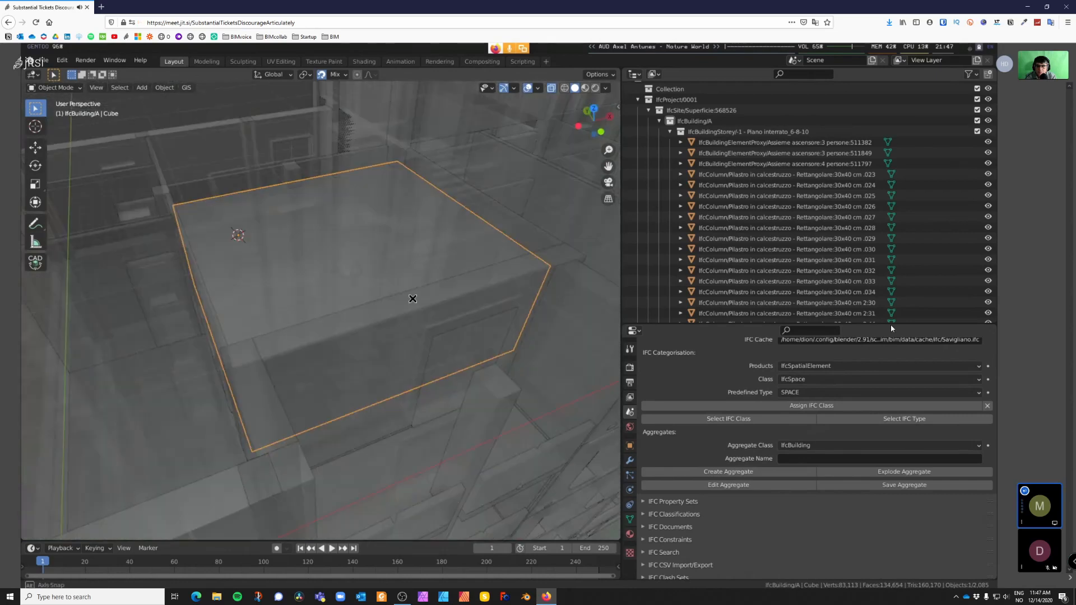
scroll(359, 275, up, 3)
key(alt+z)
scroll(370, 277, down, 4)
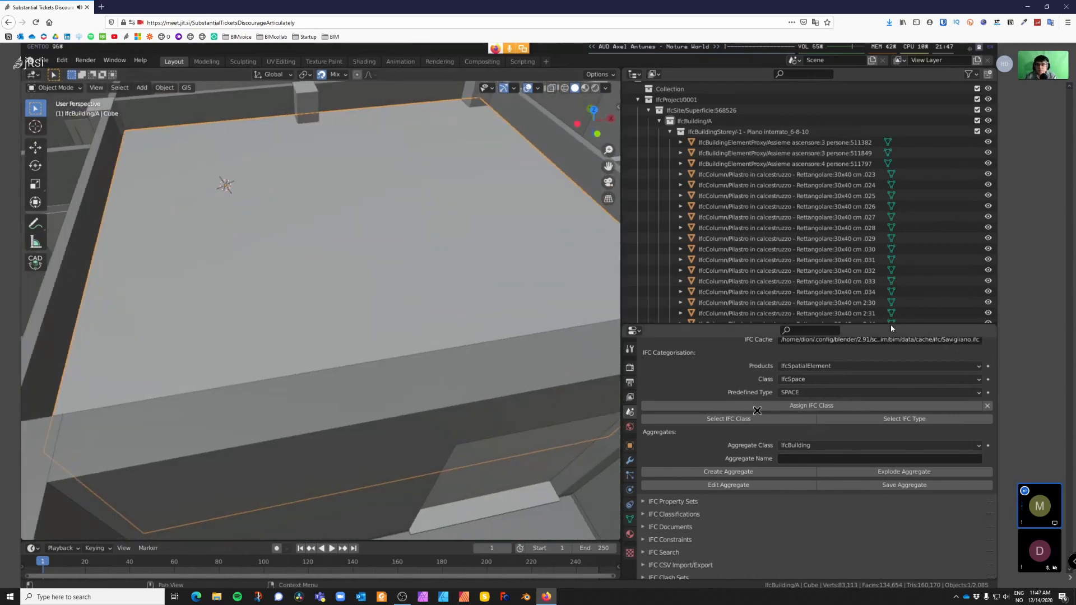
Step: Assign the IfcSpace class with predefined type SPACE to the cube and inspect the monkey inside it in X-ray
click(810, 405)
middle_drag(358, 288, 313, 298)
key(alt+z)
click(367, 291)
click(370, 292)
key(alt+z)
Step: Select the IfcSpace cube filling the room and delete it
click(408, 311)
middle_drag(384, 302, 369, 303)
key(x)
click(438, 249)
right_click(420, 317)
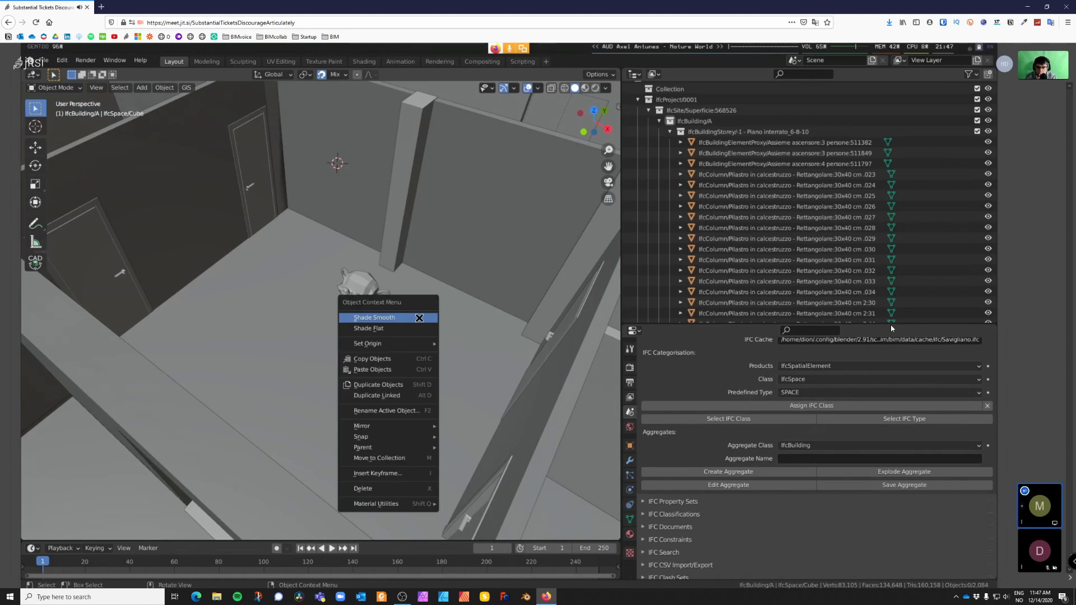
Step: Select the monkey on the room floor and assign it the IfcElement class IfcWall with predefined type MOVABLE
click(370, 294)
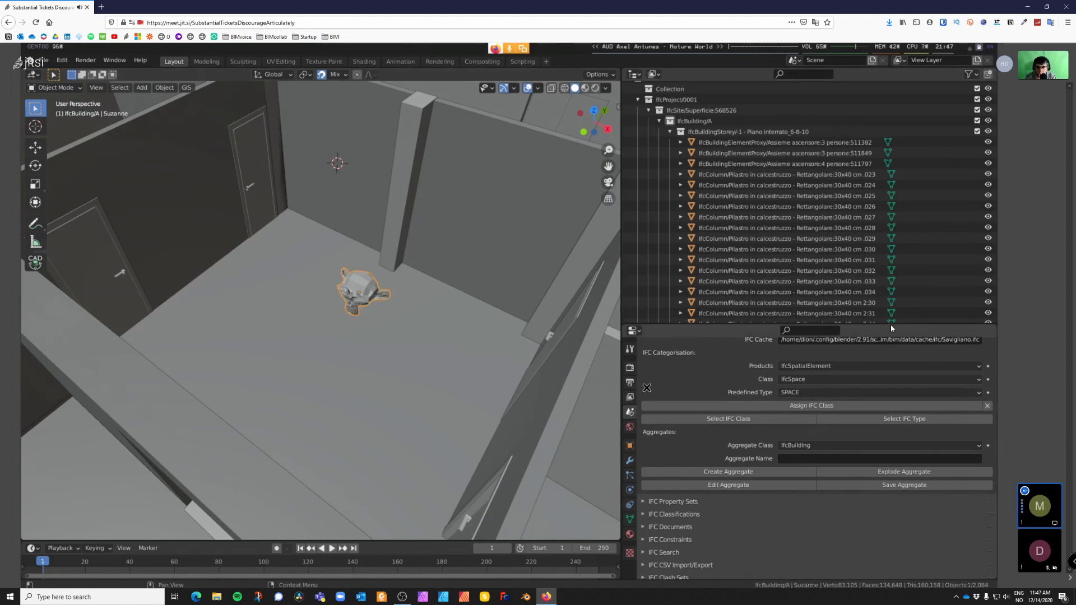
click(630, 446)
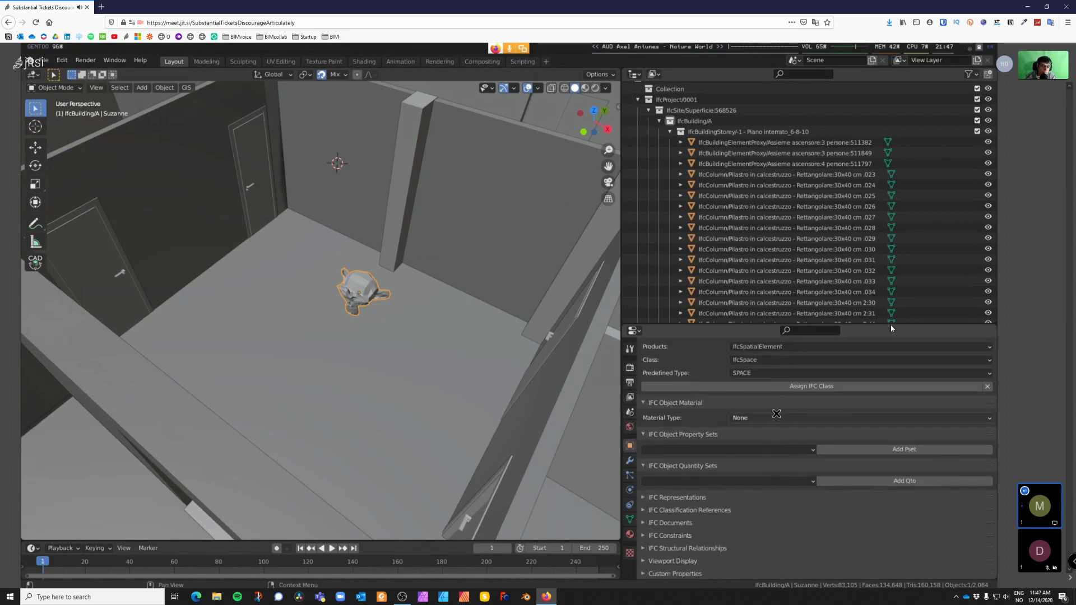
click(805, 362)
click(768, 347)
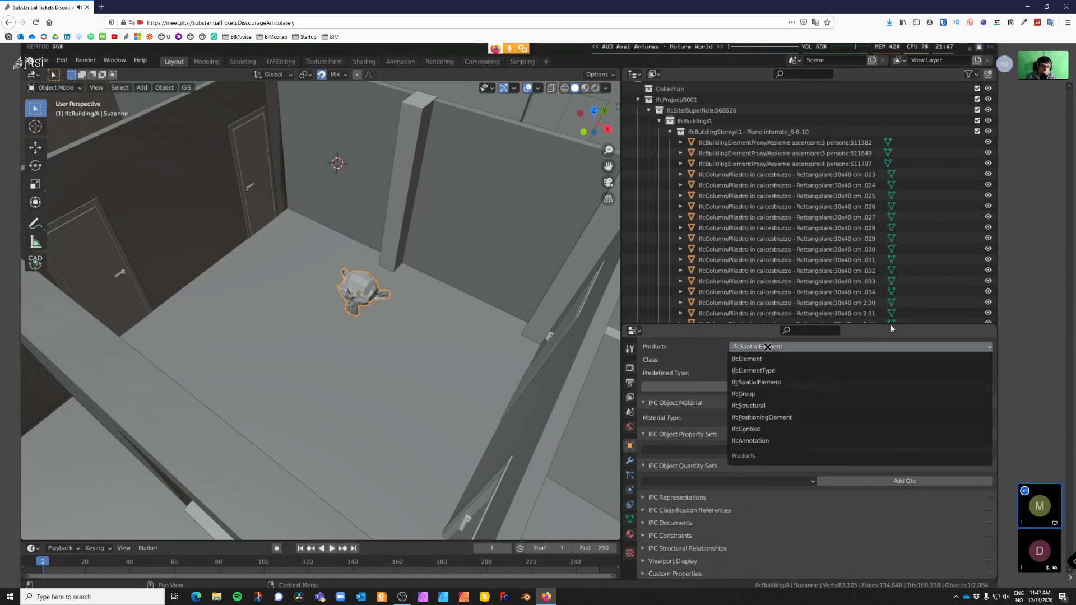
click(747, 359)
click(751, 360)
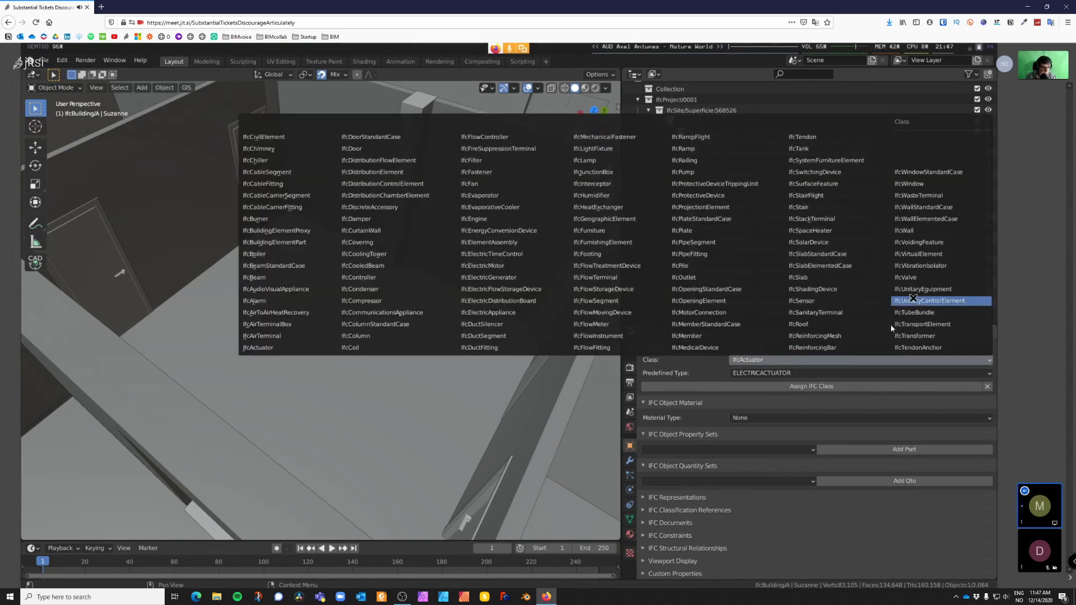
click(941, 230)
click(770, 387)
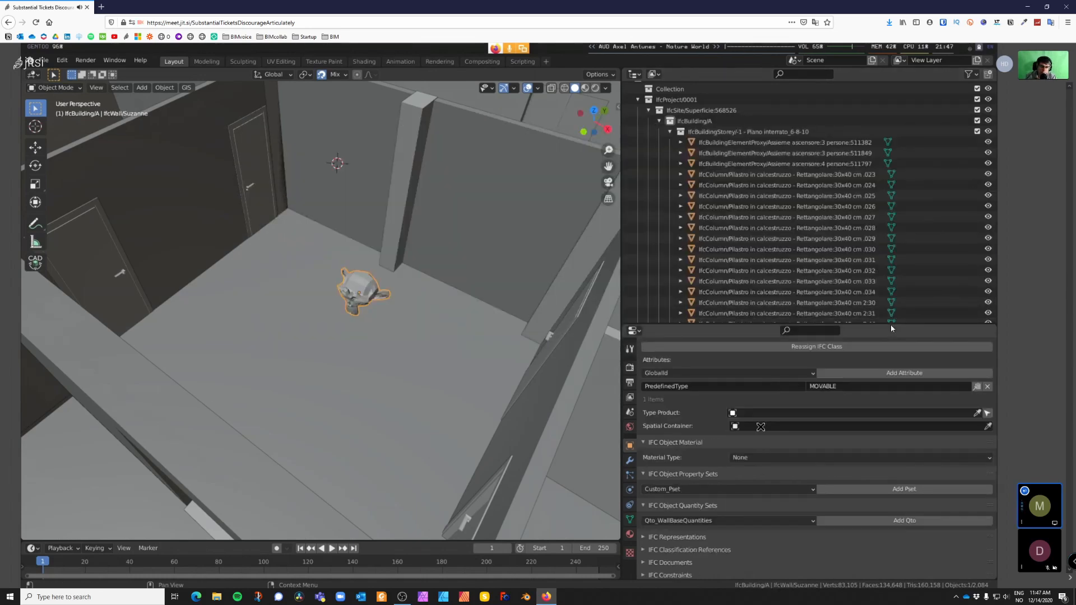
Step: Set the monkey's spatial container to IfcSpace/Cube
click(801, 426)
text(ifcspa)
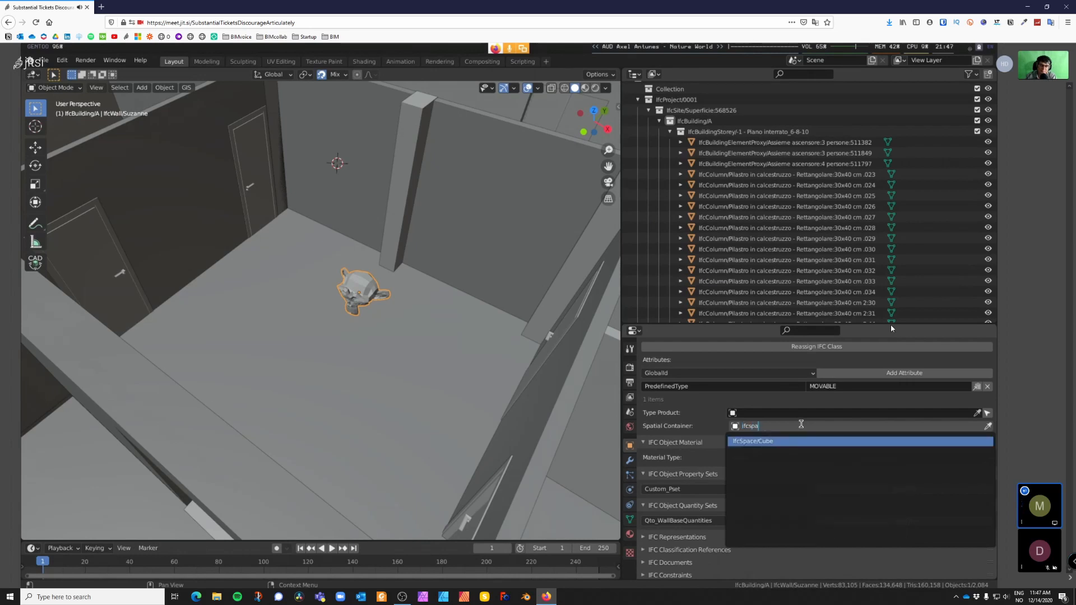
text(ce)
click(780, 441)
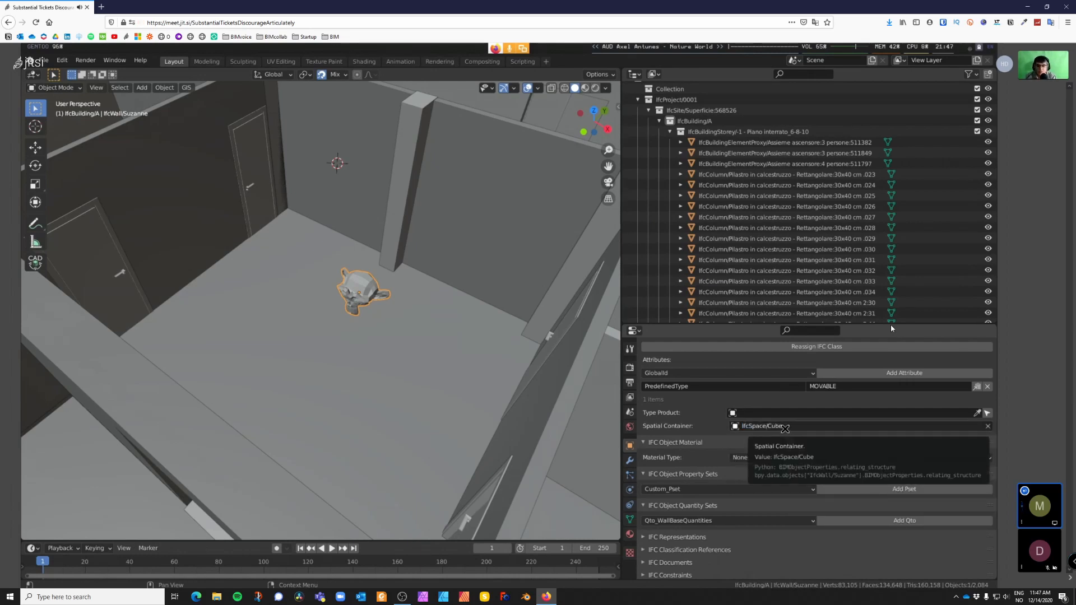
mouse_move(314, 314)
middle_down()
mouse_move(329, 329)
mouse_move(318, 325)
middle_up()
scroll(391, 369, down, 3)
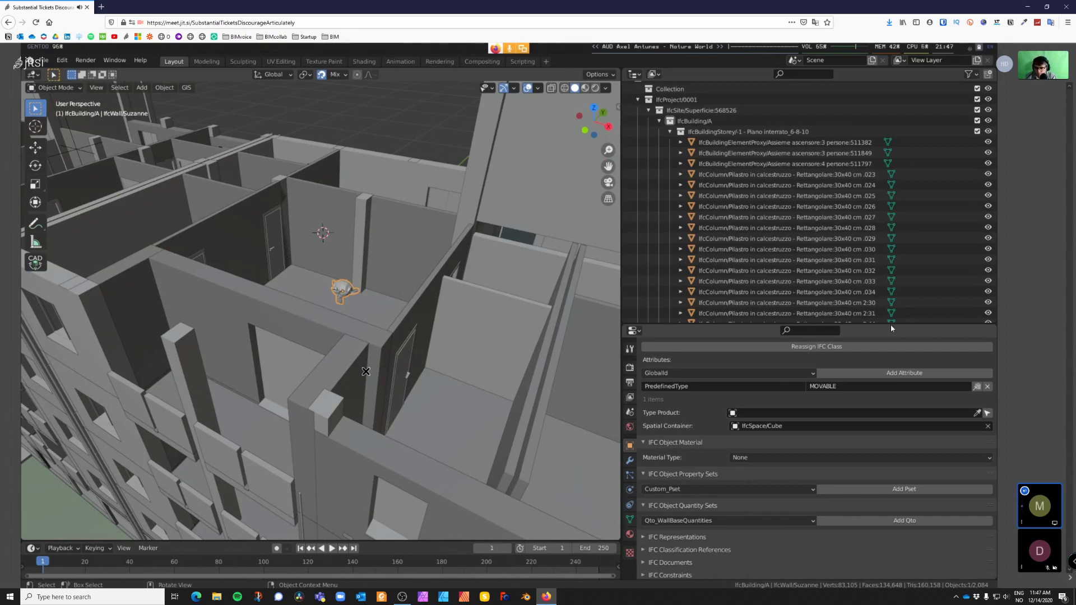
Step: Reveal all hidden objects, hide the building mass and the elements covering the room, and select the IfcSpace cube
alt+scroll(891, 328, down, 11)
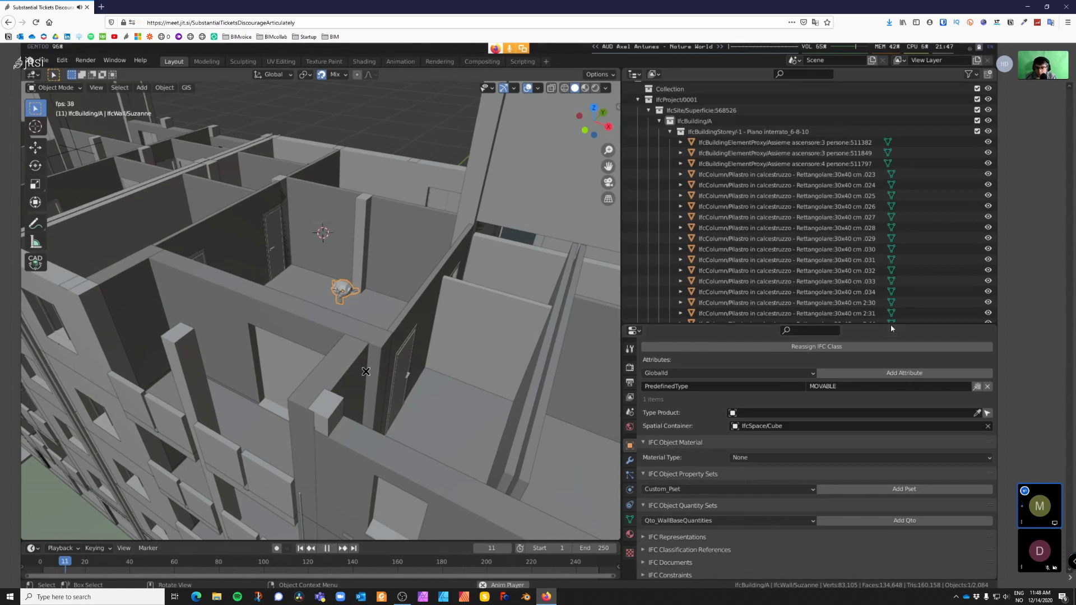
key(alt+h)
click(359, 293)
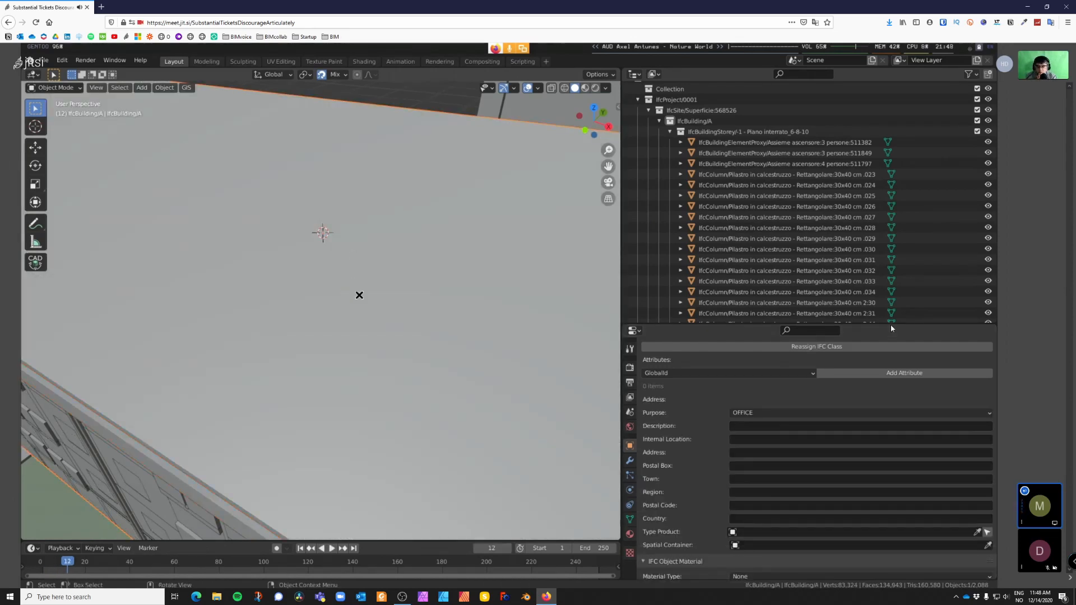
key(h)
click(355, 270)
key(h)
click(363, 292)
key(h)
click(373, 302)
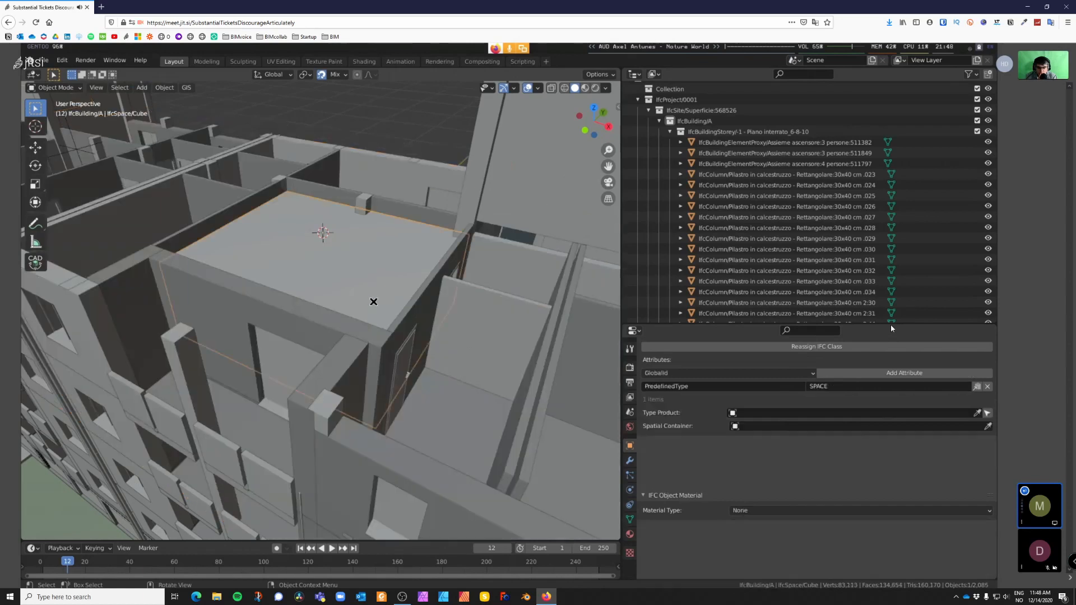
Step: Inspect the IfcSpace cube in X-ray and its position within the whole building
key(alt+z)
mouse_move(360, 308)
middle_down()
mouse_move(310, 290)
mouse_move(403, 286)
mouse_move(459, 305)
mouse_move(333, 354)
mouse_move(338, 368)
mouse_move(353, 342)
mouse_move(334, 319)
mouse_move(379, 323)
mouse_move(363, 318)
middle_up()
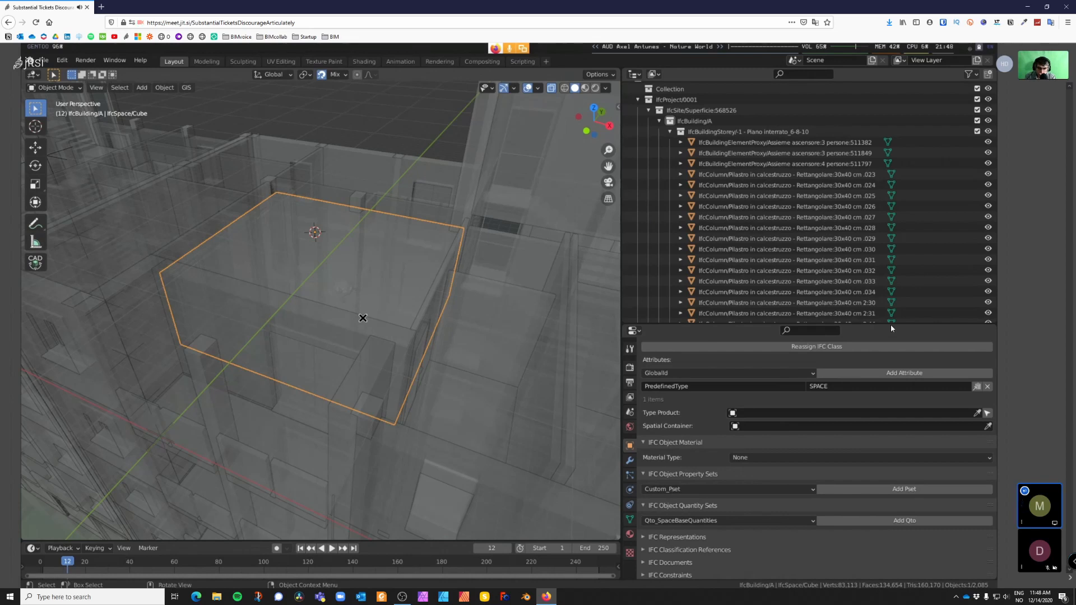
scroll(363, 318, down, 10)
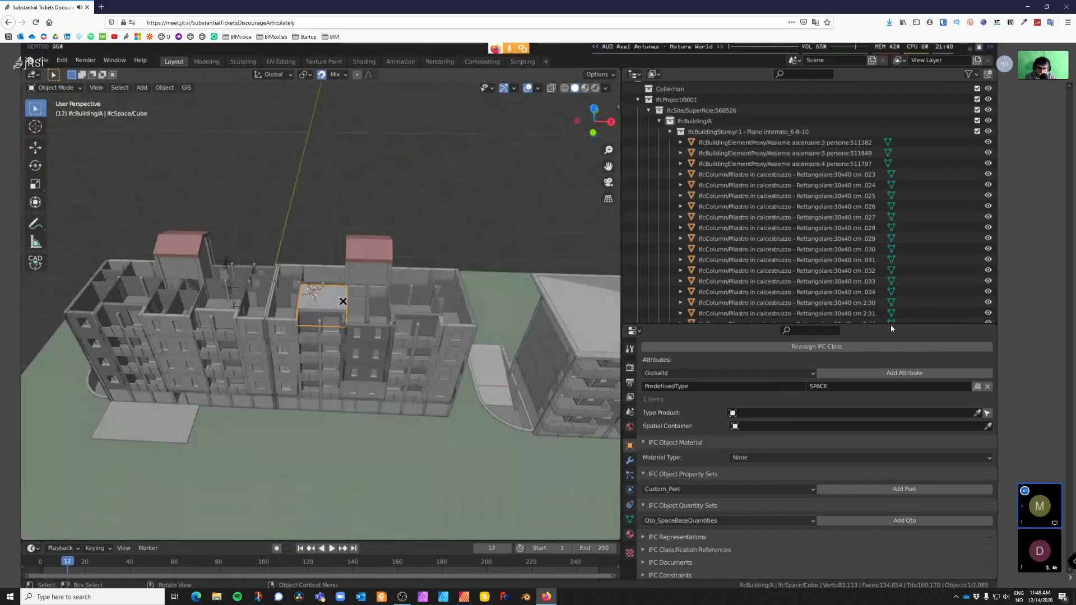
middle_drag(343, 301, 297, 287)
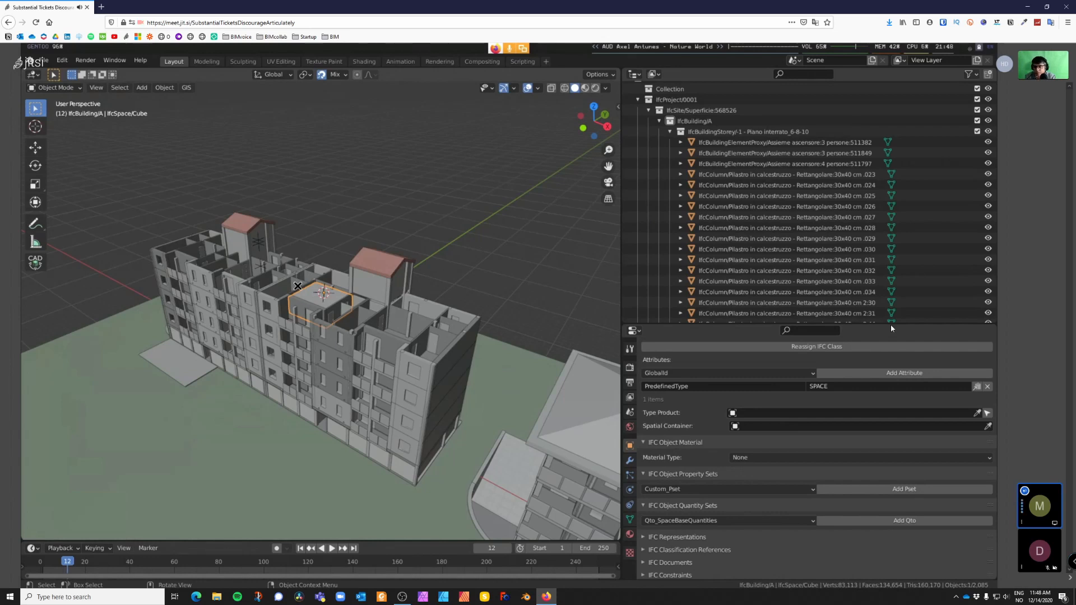
Step: Collapse the storeys under IfcBuilding/A in the outliner and deselect the IfcSpace cube
click(670, 132)
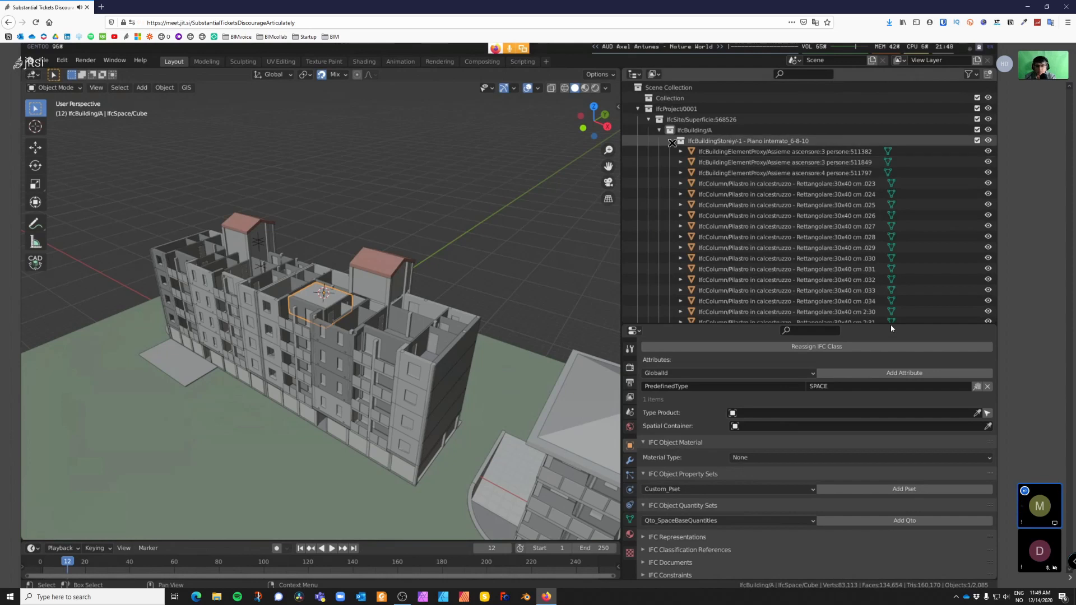
middle_drag(432, 235, 448, 242)
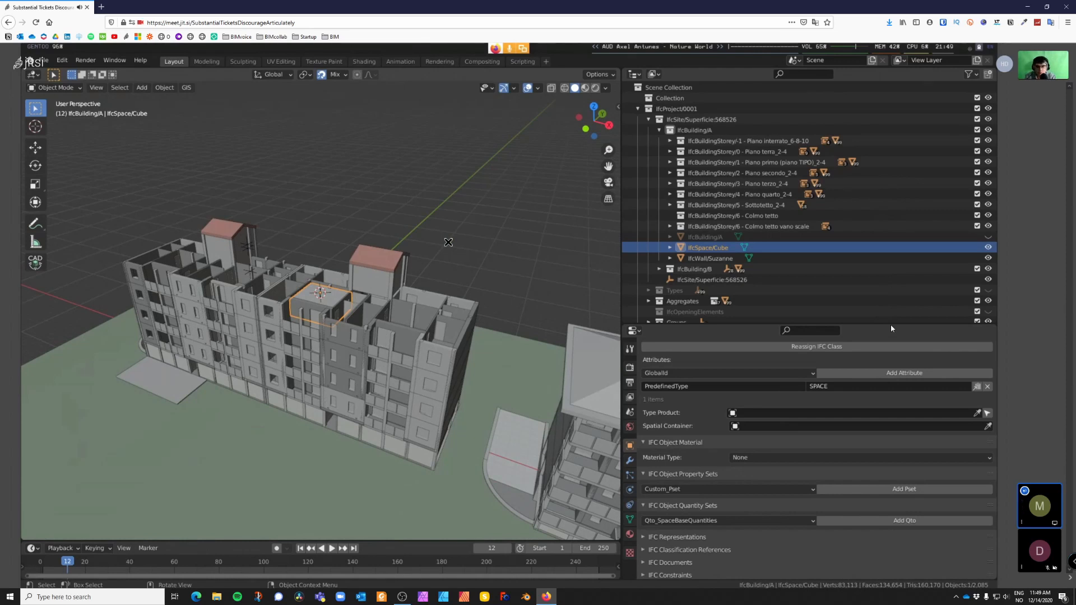
click(449, 242)
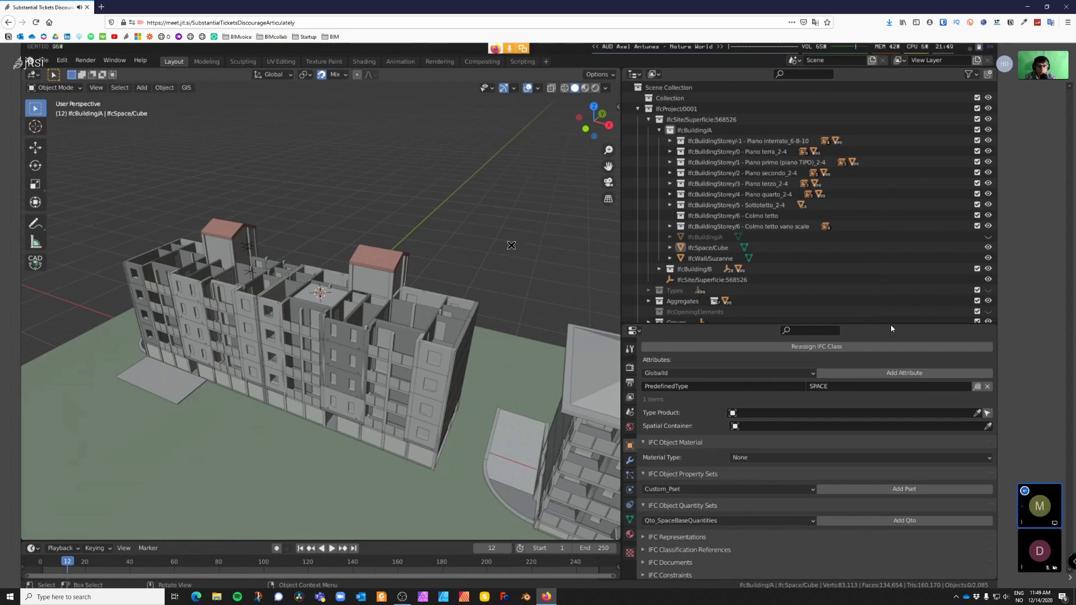
middle_drag(511, 238, 509, 222)
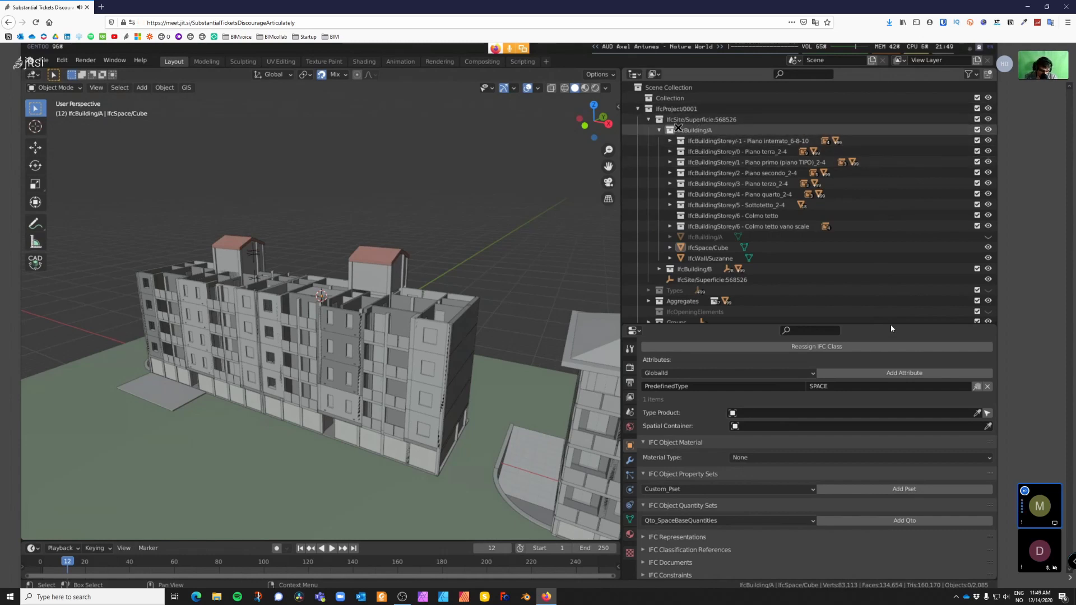
Step: Collapse IfcBuilding/A, compare IfcBuilding/A and IfcBuilding/B with the two buildings on the site, and make IfcBuilding/A the active collection
click(660, 130)
click(676, 141)
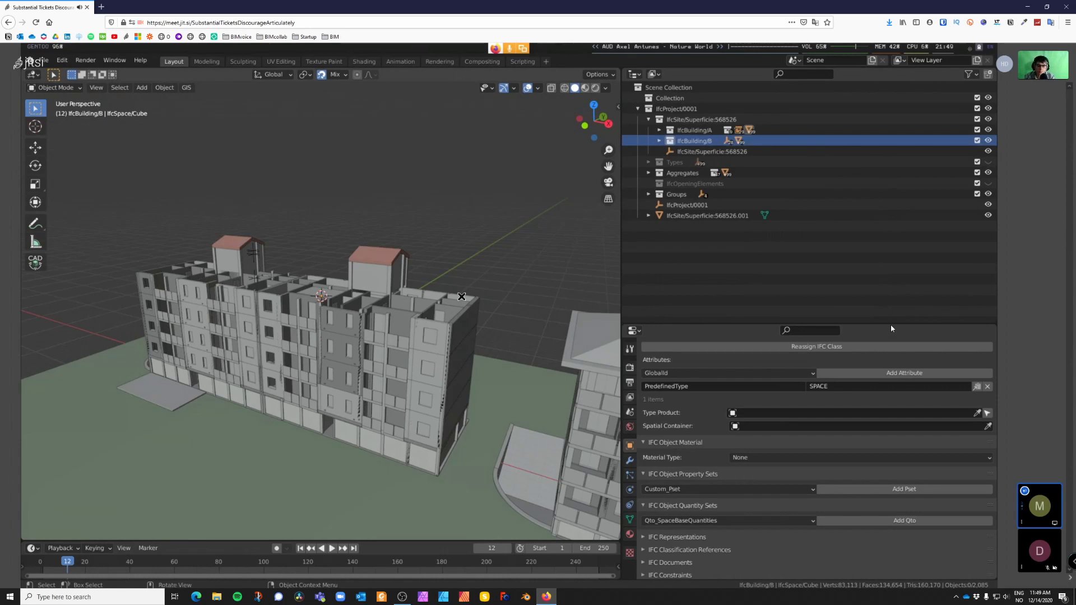
middle_drag(461, 296, 513, 320)
scroll(513, 321, up, 3)
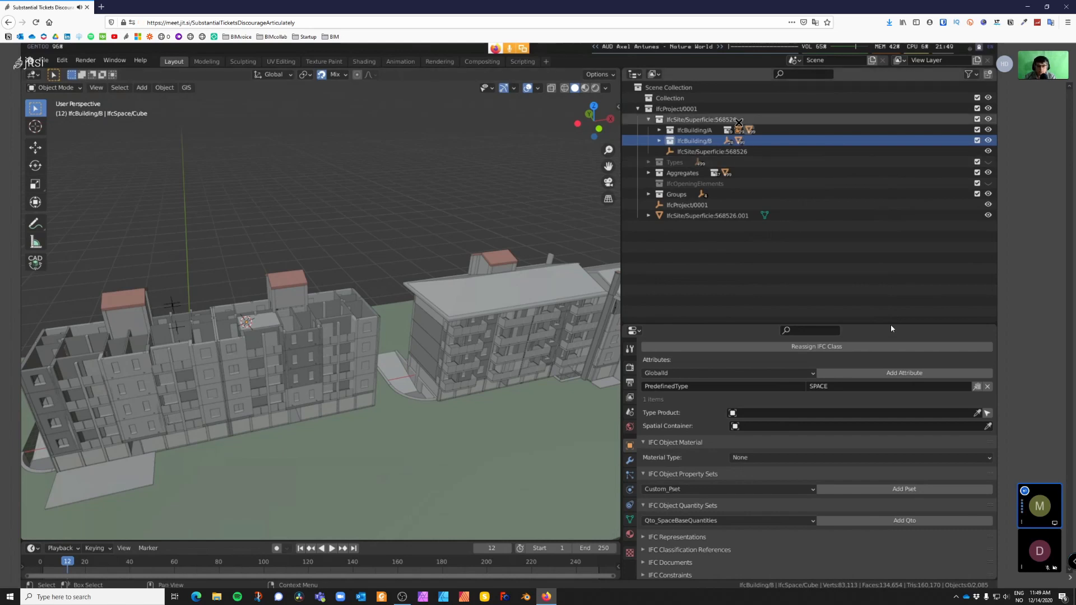
click(709, 130)
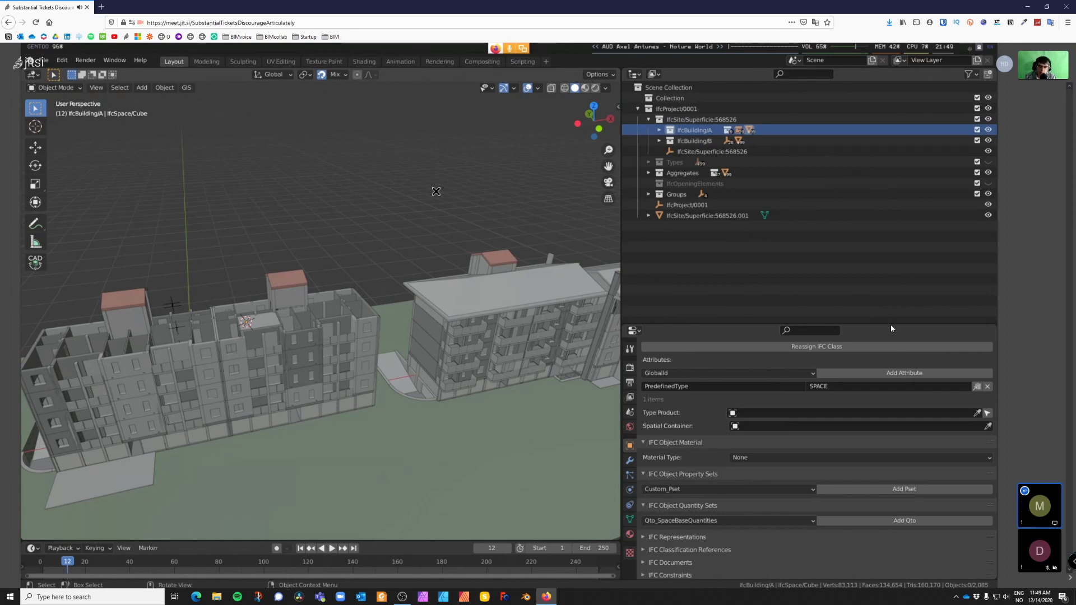
scroll(393, 253, down, 5)
scroll(395, 275, up, 7)
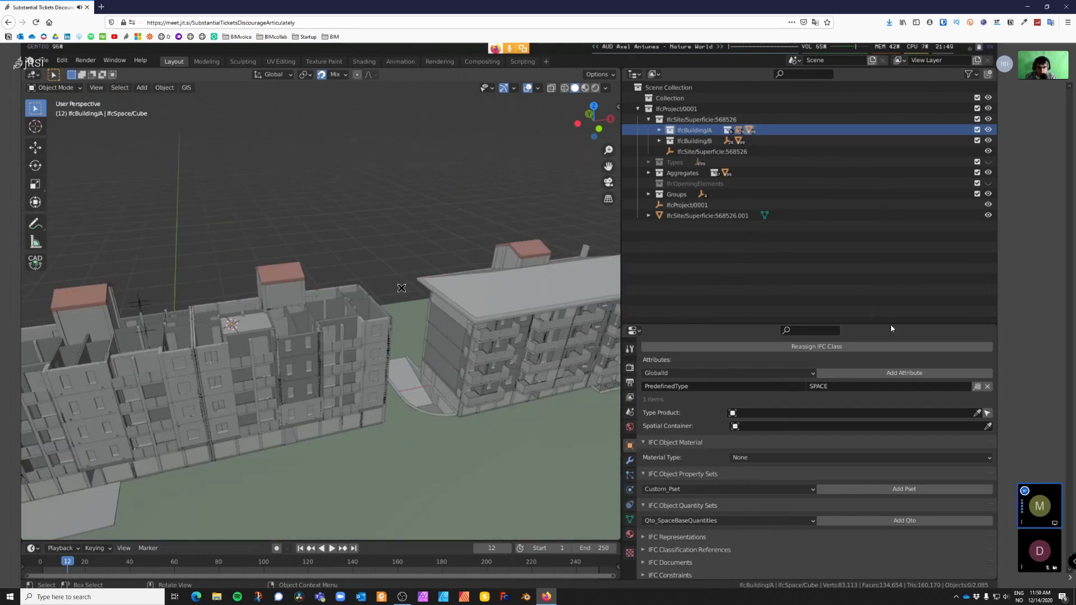
scroll(440, 276, down, 2)
shift+middle_drag(491, 338, 361, 334)
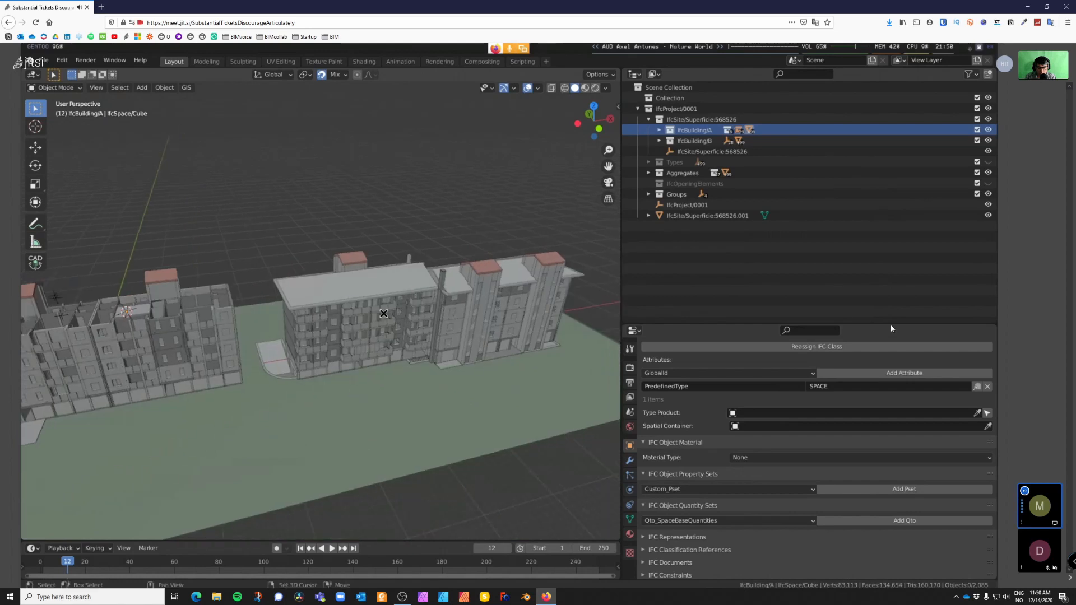
Step: Add a mesh cube, raise it along Z above the buildings and scale it by 5
key(shift+a)
mouse_move(357, 231)
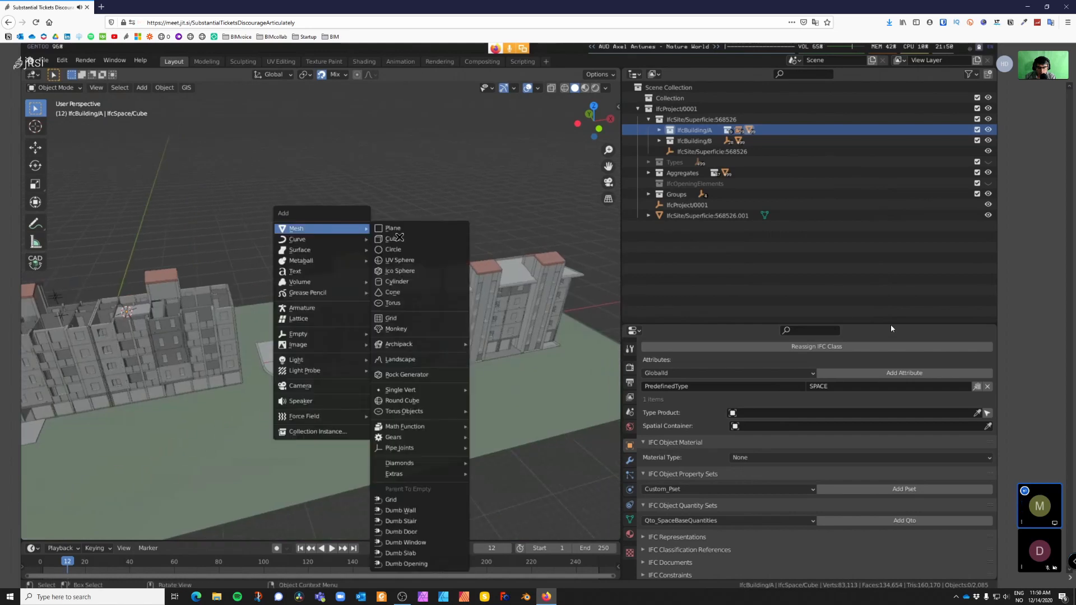
click(438, 238)
scroll(432, 241, down, 3)
key(g)
key(z)
click(233, 226)
key(s)
key(5)
key(Return)
shift+middle_drag(217, 231, 350, 266)
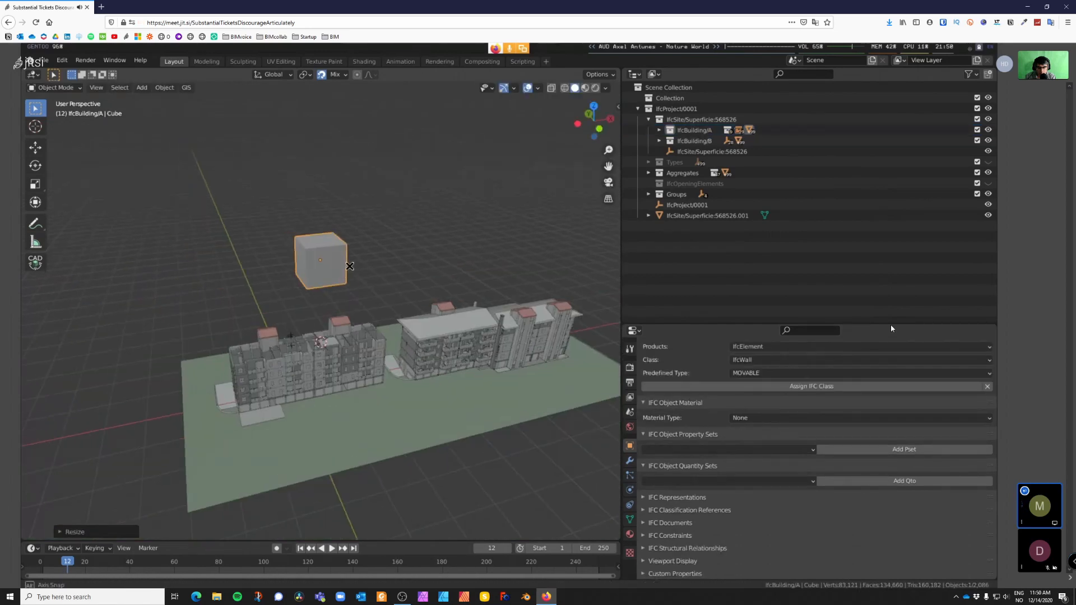
Step: Frame the new cube and assign it the IfcSpatialElement class IfcBuilding
key(grave)
click(426, 303)
scroll(767, 403, up, 5)
click(777, 462)
click(779, 449)
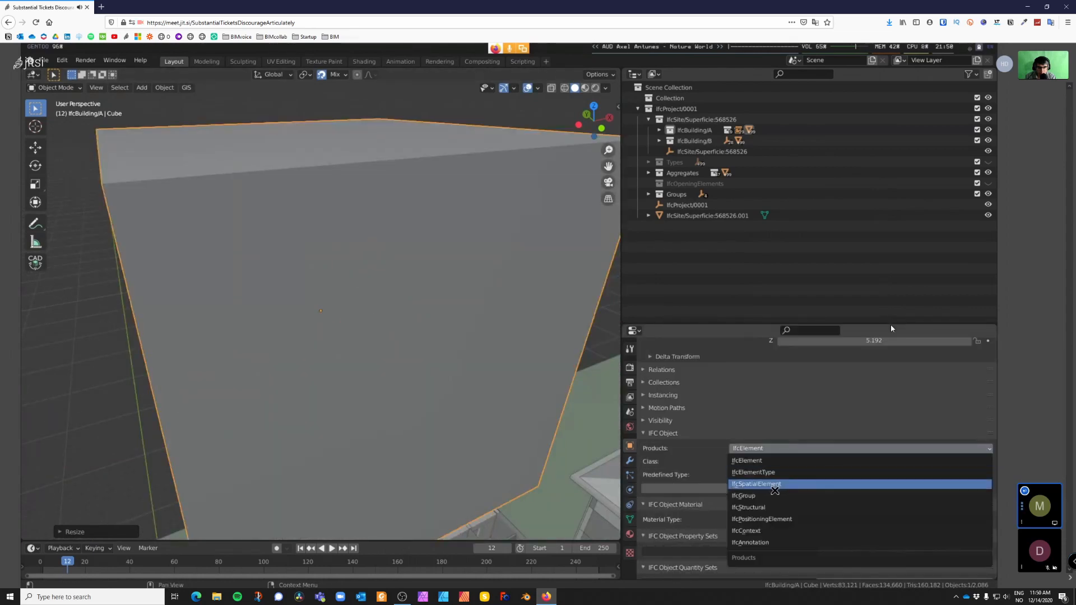
click(775, 485)
click(773, 459)
click(774, 461)
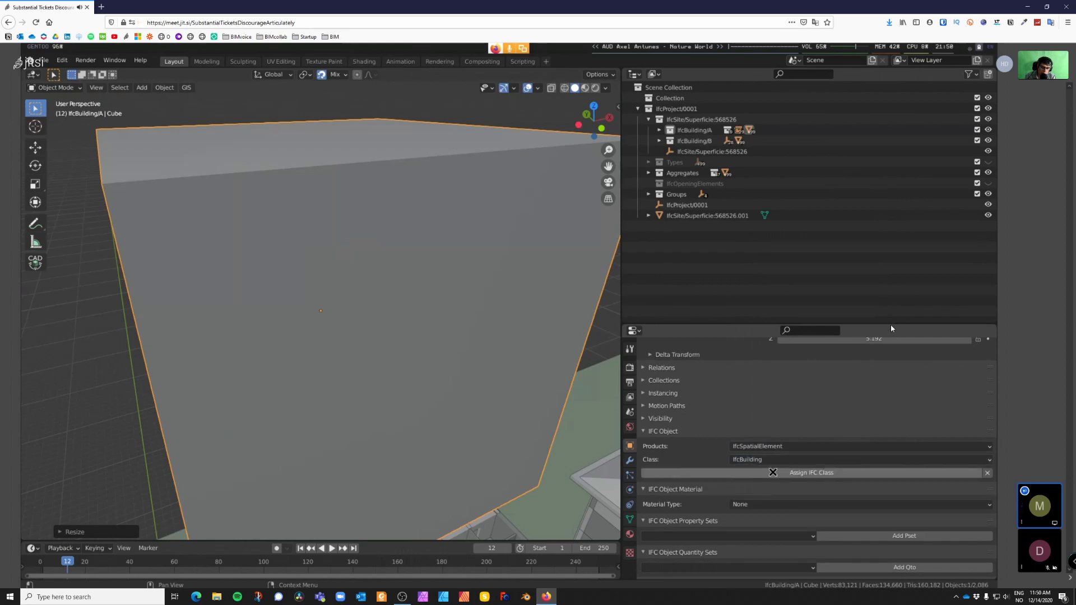
click(773, 473)
Step: Add the CompositionType attribute to the IfcBuilding cube
scroll(785, 426, down, 2)
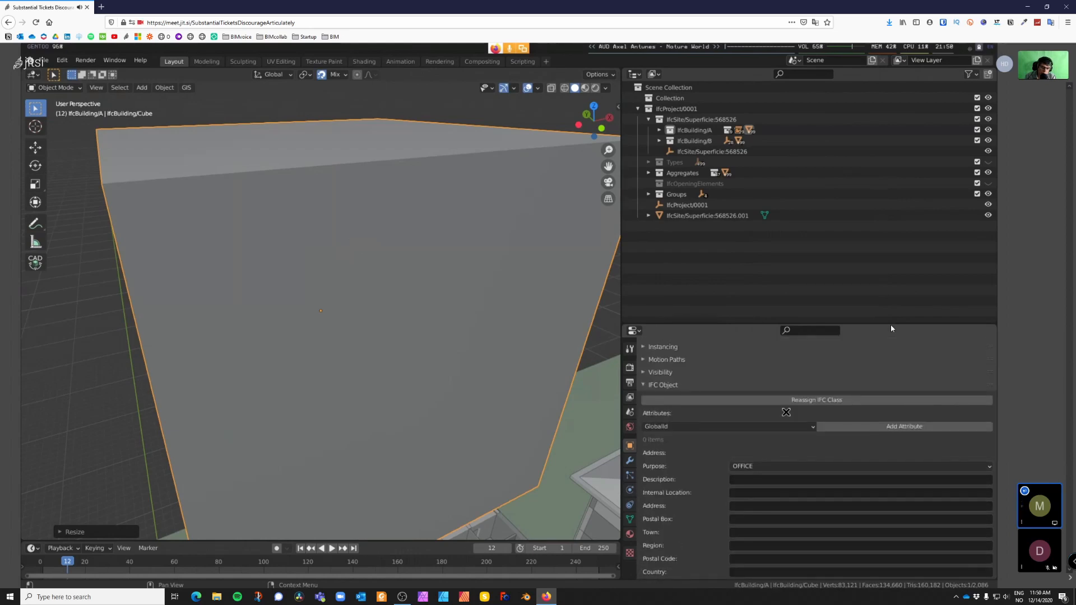
click(771, 426)
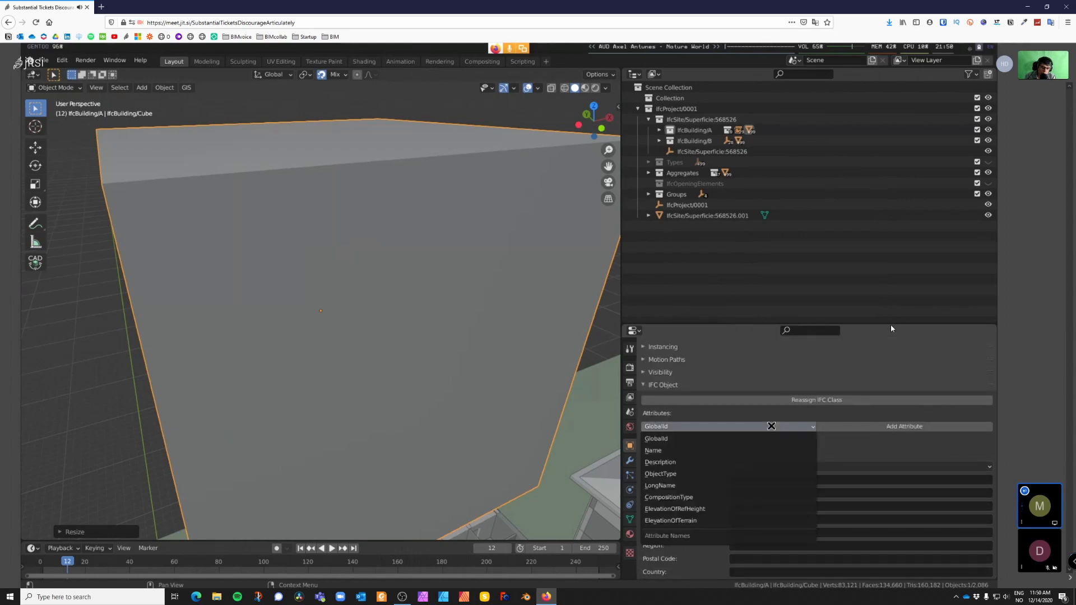
click(718, 496)
scroll(704, 442, down, 1)
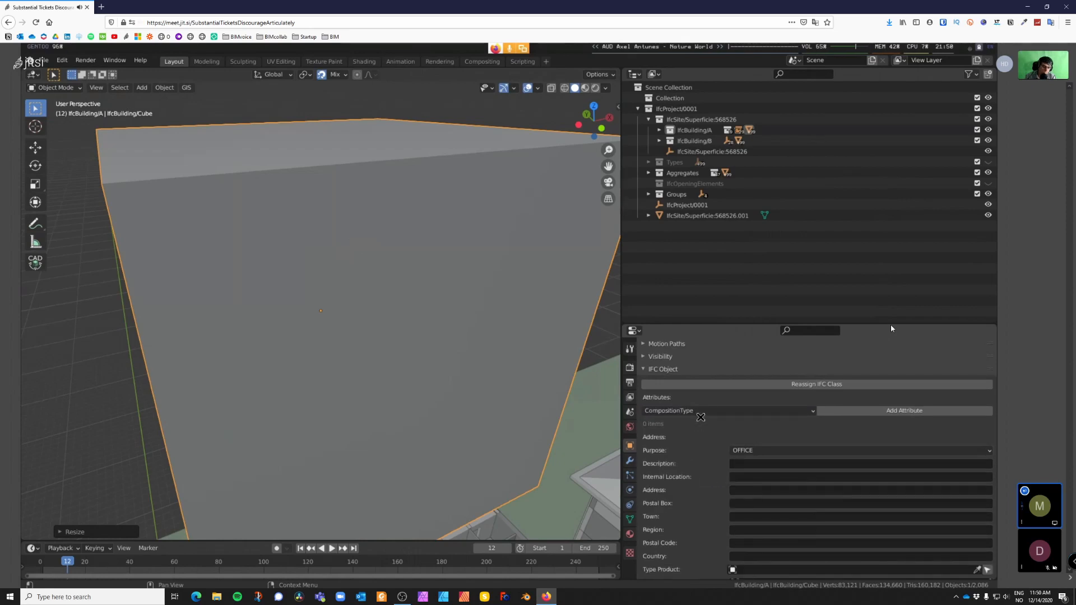
click(878, 411)
Step: Set the cube's CompositionType value to COMPLEX
click(845, 425)
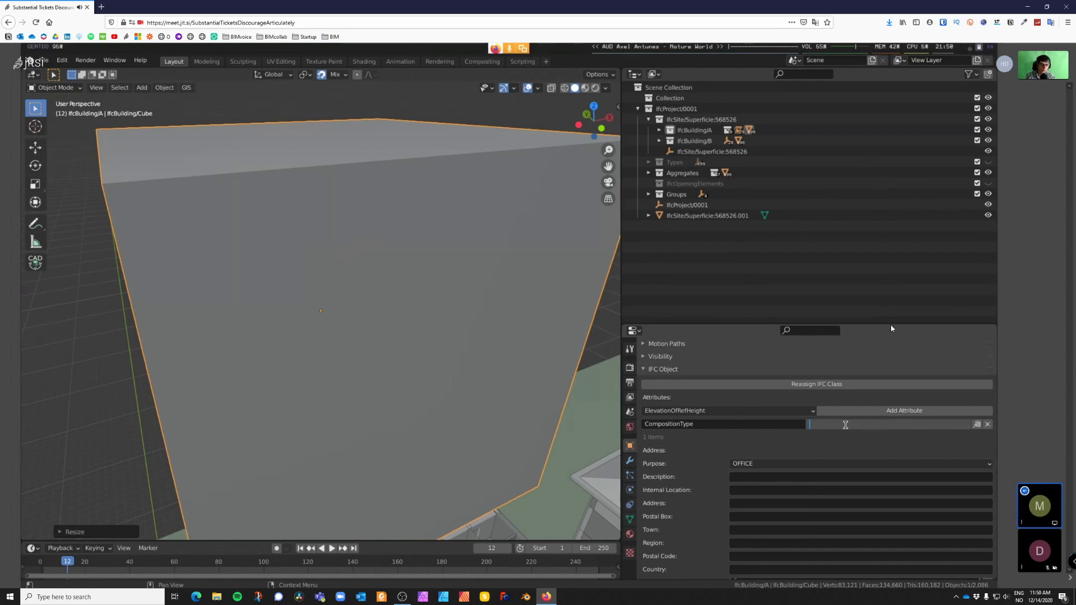
click(844, 437)
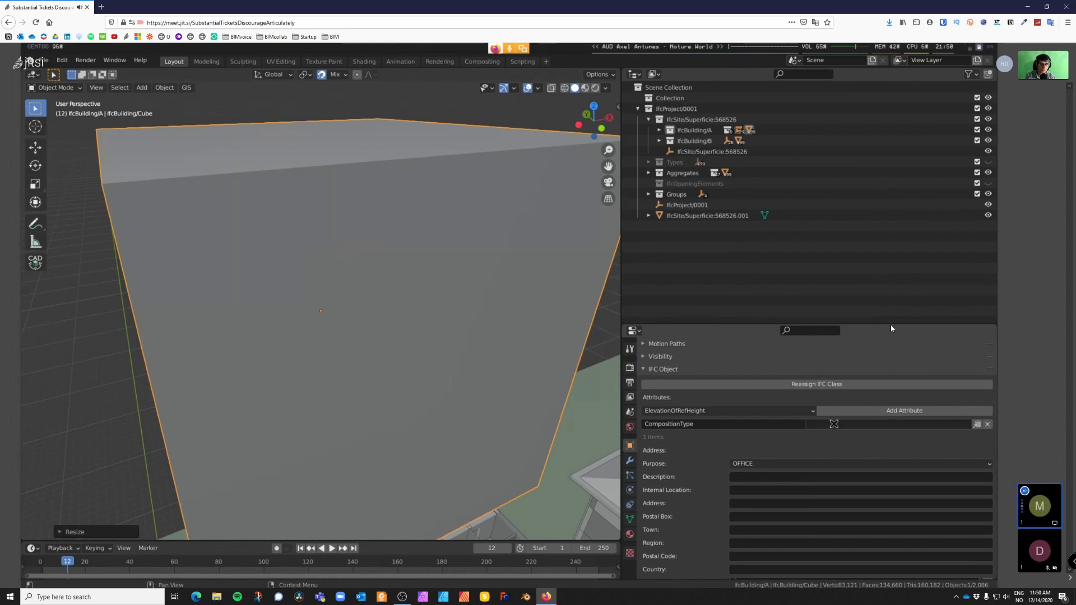
scroll(439, 355, down, 5)
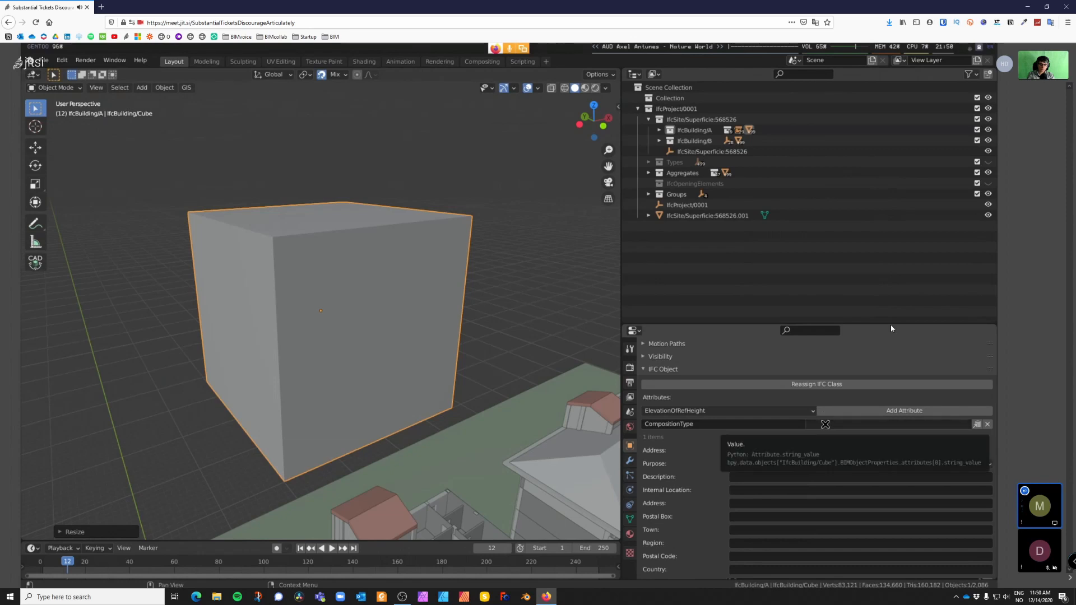
click(842, 424)
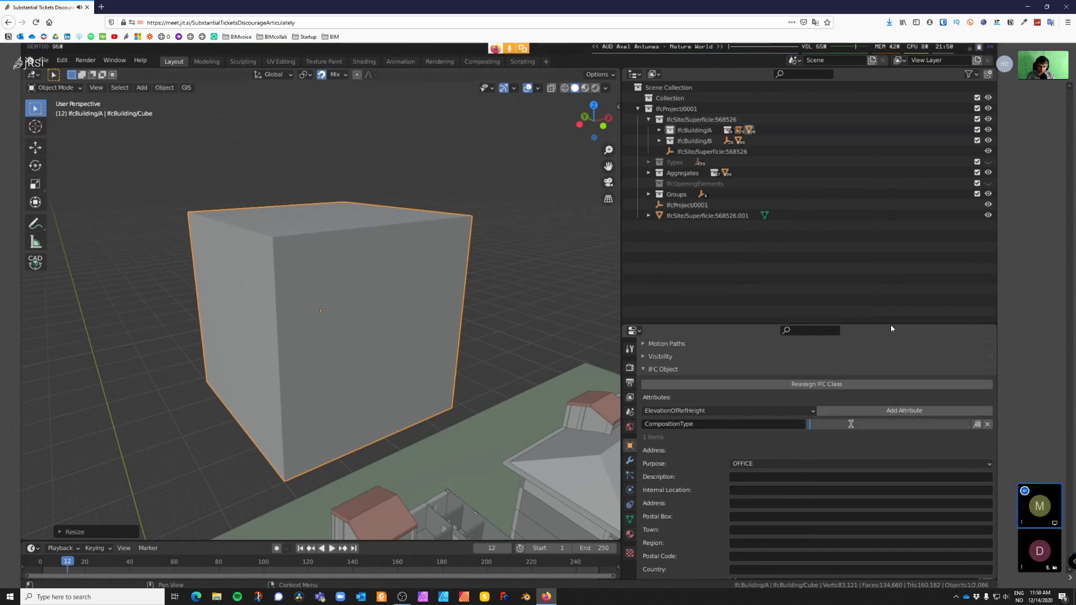
text(COMPELX)
text(LEX)
key(Return)
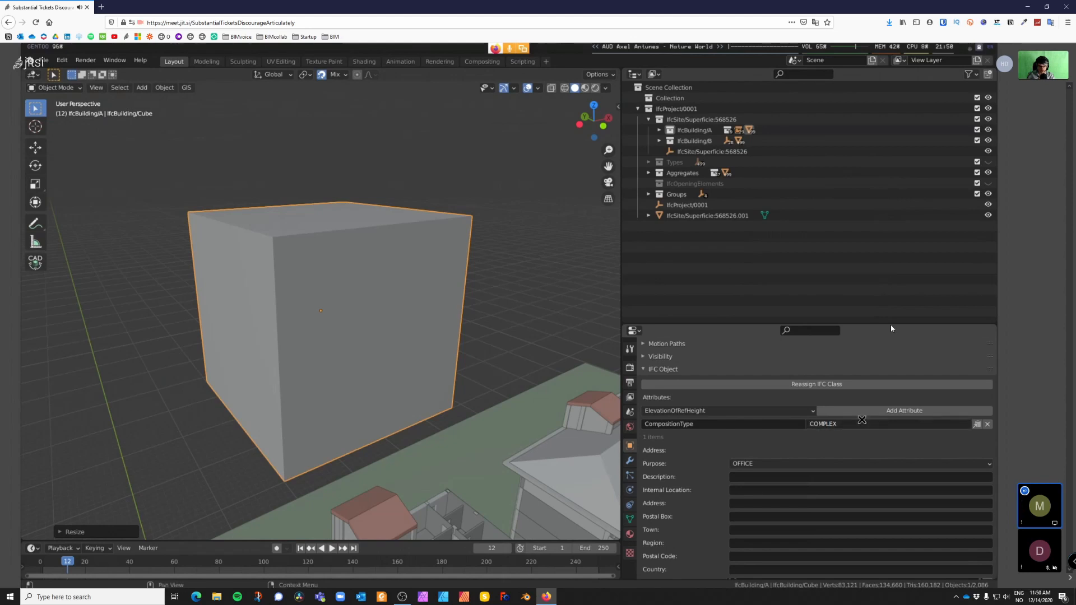
Step: Duplicate the IfcBuilding cube, place the copy beside it and set the copy's CompositionType to ELEMENT
middle_drag(439, 273, 431, 273)
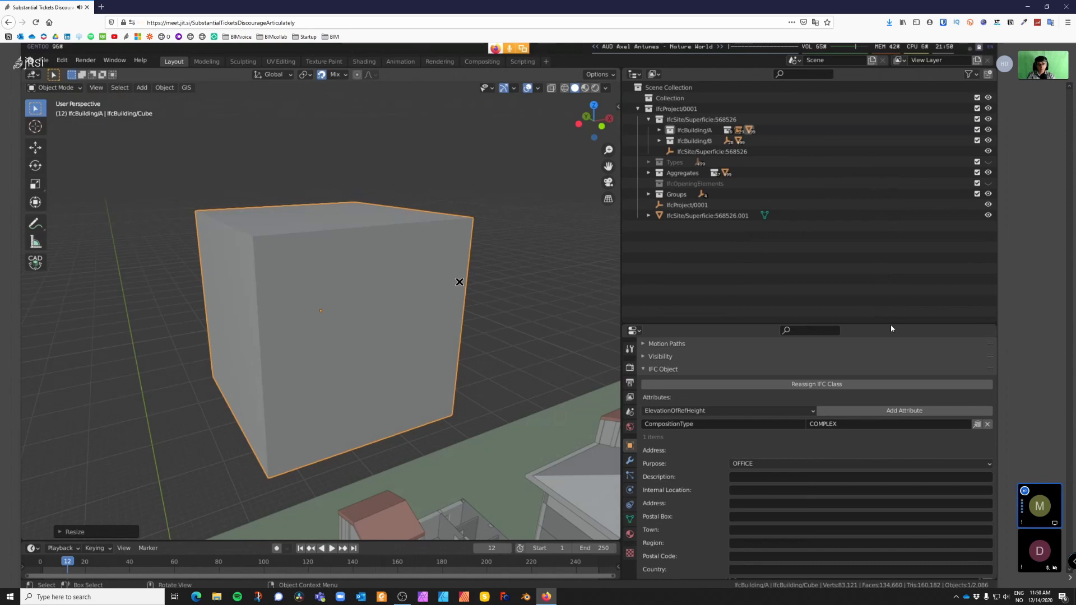
scroll(456, 317, down, 2)
key(shift+d)
click(519, 302)
click(852, 423)
text(ELEMENT)
key(Return)
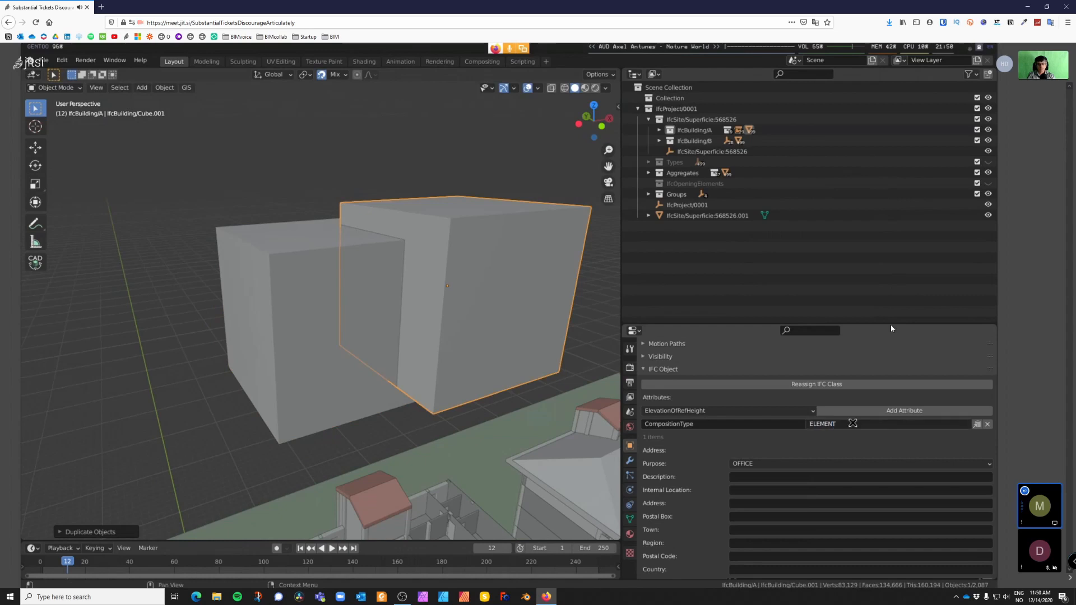
Step: Duplicate the ELEMENT cube alongside, set the new copy's CompositionType to PART, and reselect the original COMPLEX cube
scroll(419, 322, down, 1)
middle_drag(419, 322, 428, 341)
key(shift+d)
click(547, 348)
click(873, 422)
text(PART)
key(Return)
middle_drag(547, 368, 435, 303)
click(310, 321)
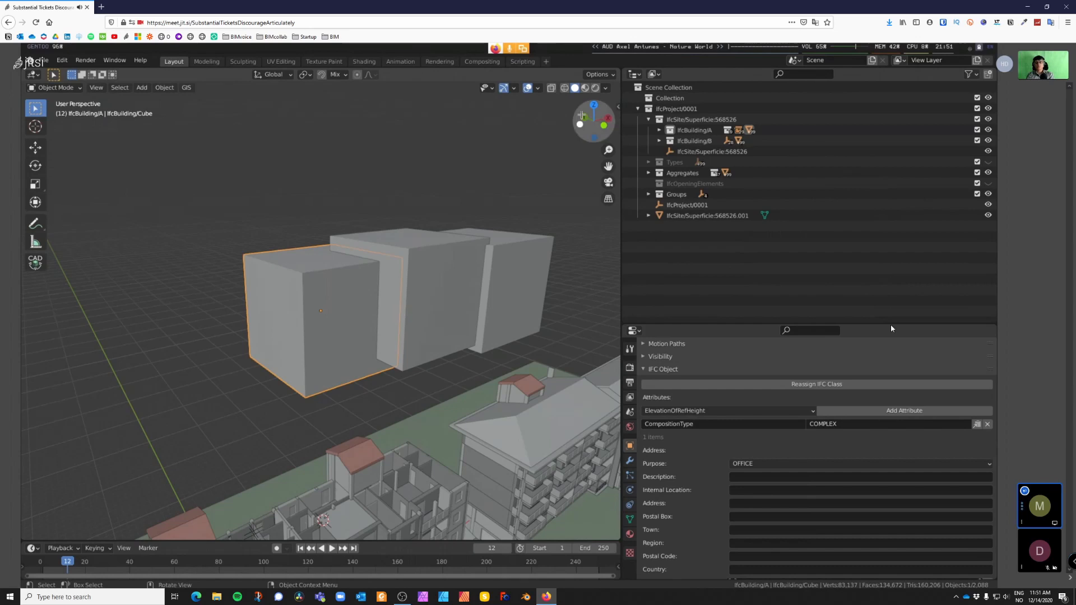
Step: Annotate the viewport with a box labelled P and arrows leading down to two boxes labelled S
click(35, 223)
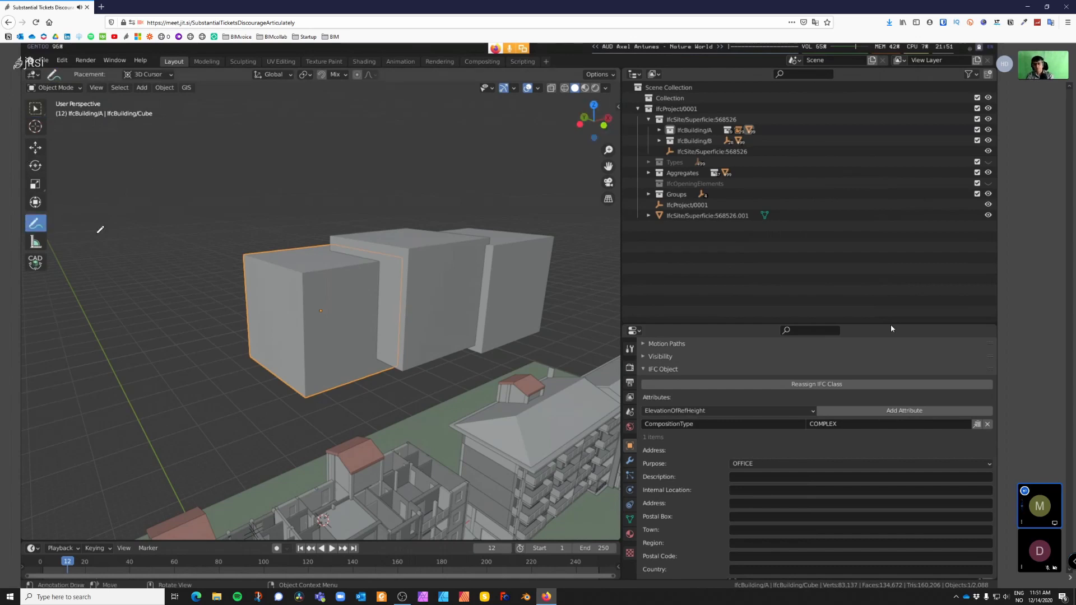
mouse_move(172, 139)
mouse_down()
mouse_move(177, 182)
mouse_move(167, 170)
mouse_move(218, 161)
mouse_move(225, 212)
mouse_move(235, 202)
mouse_up()
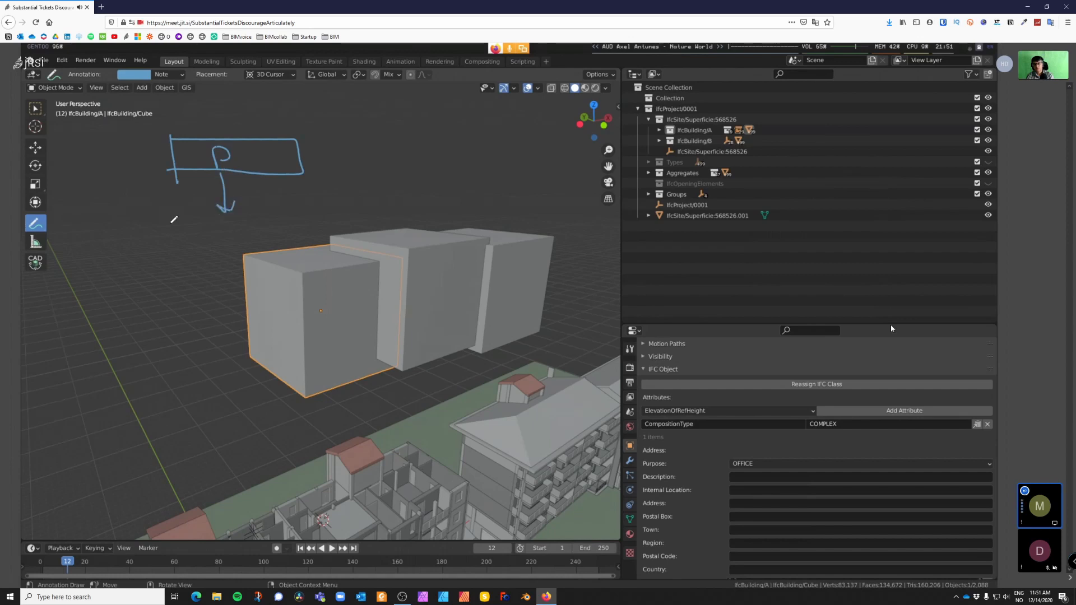
drag(155, 214, 154, 247)
mouse_move(157, 211)
mouse_down()
mouse_move(274, 211)
mouse_move(158, 231)
mouse_move(200, 227)
mouse_up()
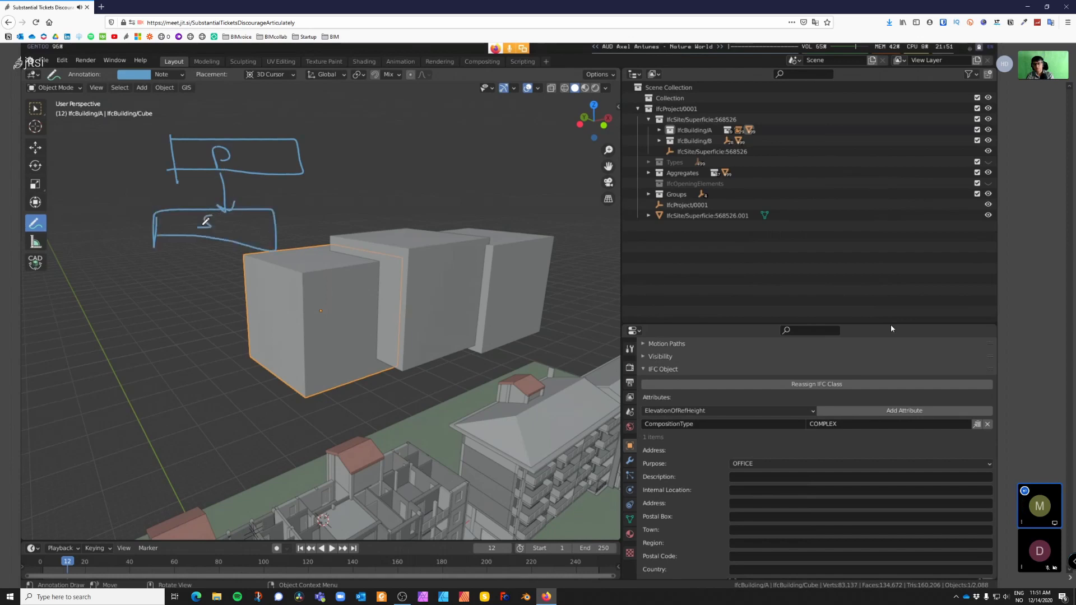
mouse_move(280, 175)
mouse_down()
mouse_move(297, 195)
mouse_move(384, 205)
mouse_up()
mouse_move(332, 236)
mouse_down()
mouse_move(334, 220)
mouse_move(436, 243)
mouse_move(332, 234)
mouse_up()
mouse_move(395, 219)
mouse_down()
mouse_move(378, 225)
mouse_move(385, 238)
mouse_up()
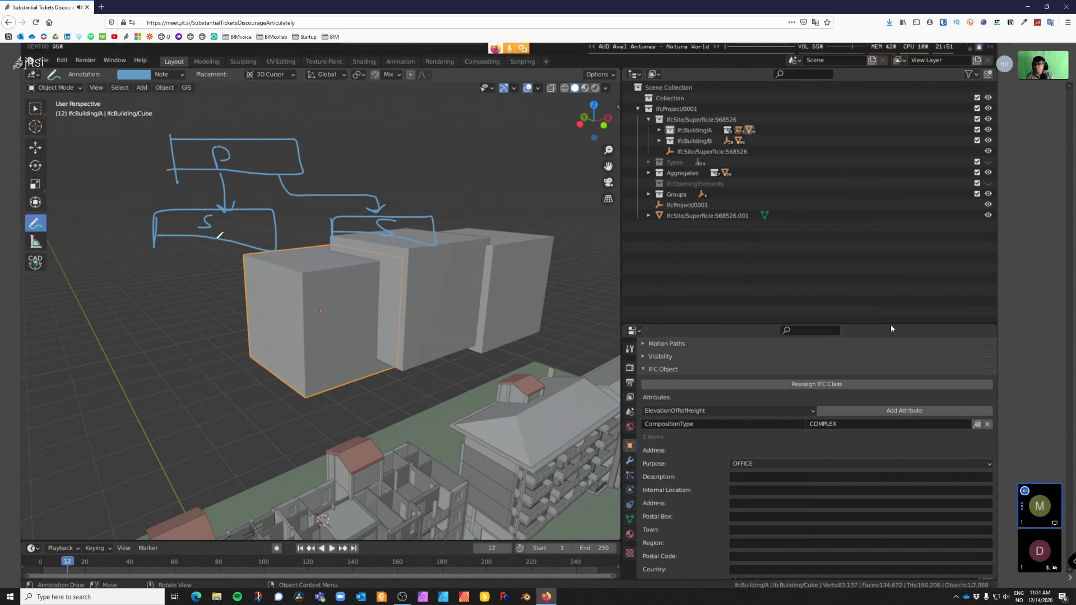
Step: Draw two arrows from the first S box to two child boxes, each labelled S
mouse_move(207, 239)
mouse_down()
mouse_move(111, 265)
mouse_move(111, 288)
mouse_up()
drag(65, 304, 69, 342)
mouse_move(62, 304)
mouse_down()
mouse_move(154, 308)
mouse_move(48, 335)
mouse_up()
drag(107, 312, 99, 330)
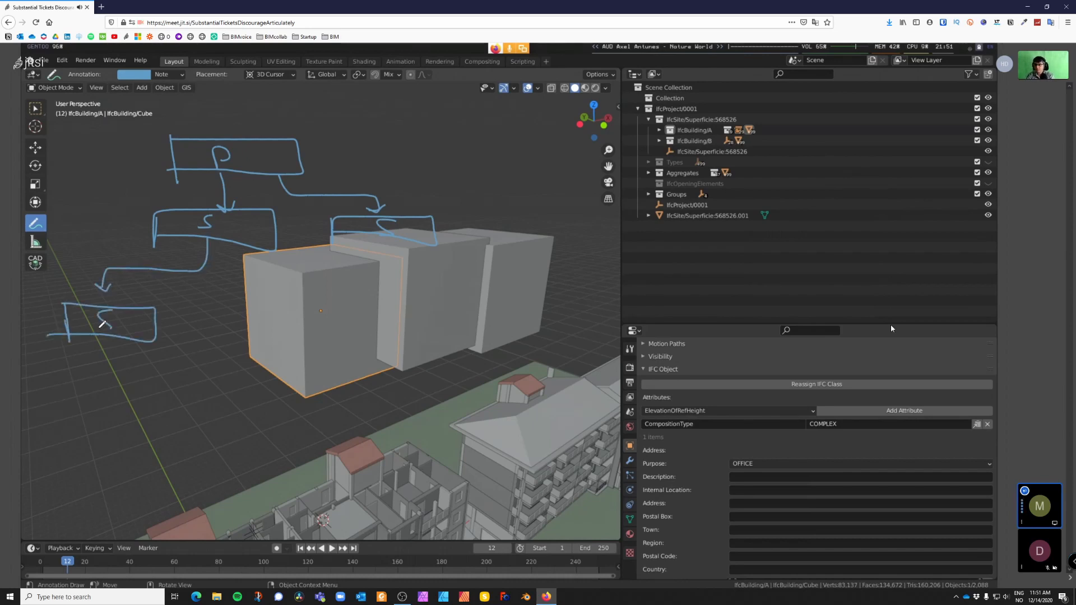
mouse_move(227, 238)
mouse_down()
mouse_move(230, 273)
mouse_move(312, 306)
mouse_move(254, 347)
mouse_up()
mouse_move(251, 318)
mouse_down()
mouse_move(272, 315)
mouse_move(318, 351)
mouse_move(261, 350)
mouse_up()
mouse_move(334, 321)
mouse_down()
mouse_move(306, 329)
mouse_move(305, 343)
mouse_move(333, 344)
mouse_up()
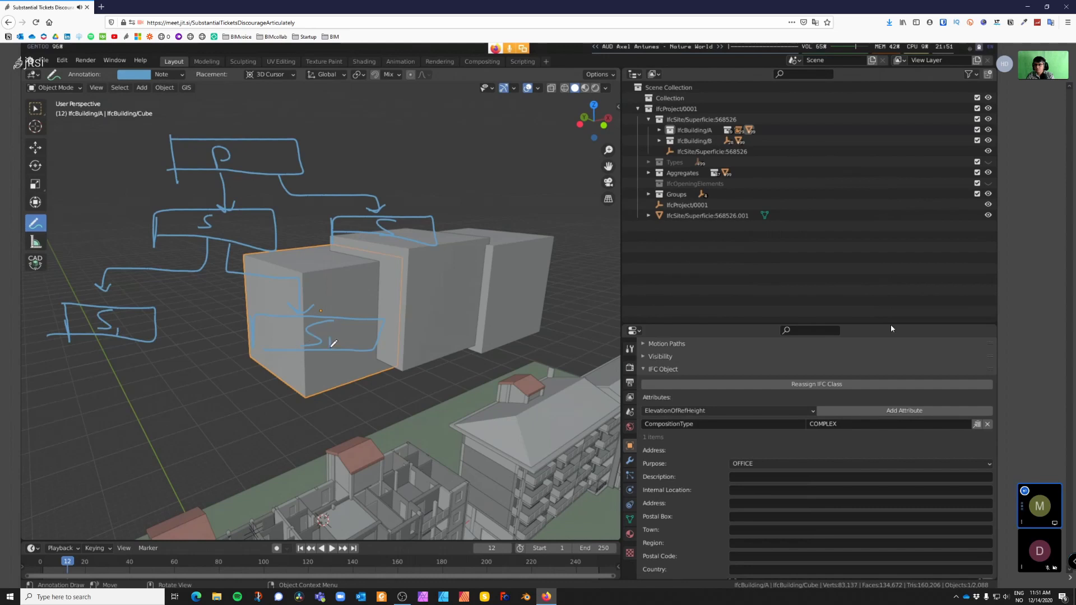
Step: Extend the first child S box with an arrow and another annotated box beneath it
mouse_move(108, 342)
mouse_down()
mouse_move(86, 362)
mouse_move(79, 392)
mouse_up()
drag(70, 385, 90, 387)
drag(54, 388, 54, 440)
mouse_move(54, 389)
mouse_down()
mouse_move(126, 395)
mouse_move(56, 432)
mouse_up()
mouse_move(76, 403)
mouse_down()
mouse_move(76, 417)
mouse_move(88, 416)
mouse_up()
Step: Extend the second child S box with an arrow and another annotated box beneath it
drag(312, 349, 311, 387)
mouse_move(301, 370)
mouse_down()
mouse_move(325, 375)
mouse_move(275, 429)
mouse_move(370, 408)
mouse_up()
drag(297, 427, 362, 412)
drag(268, 383, 266, 429)
mouse_move(269, 386)
mouse_down()
mouse_move(389, 399)
mouse_move(396, 436)
mouse_up()
drag(397, 436, 298, 432)
drag(265, 421, 256, 427)
drag(331, 395, 306, 416)
drag(328, 399, 332, 402)
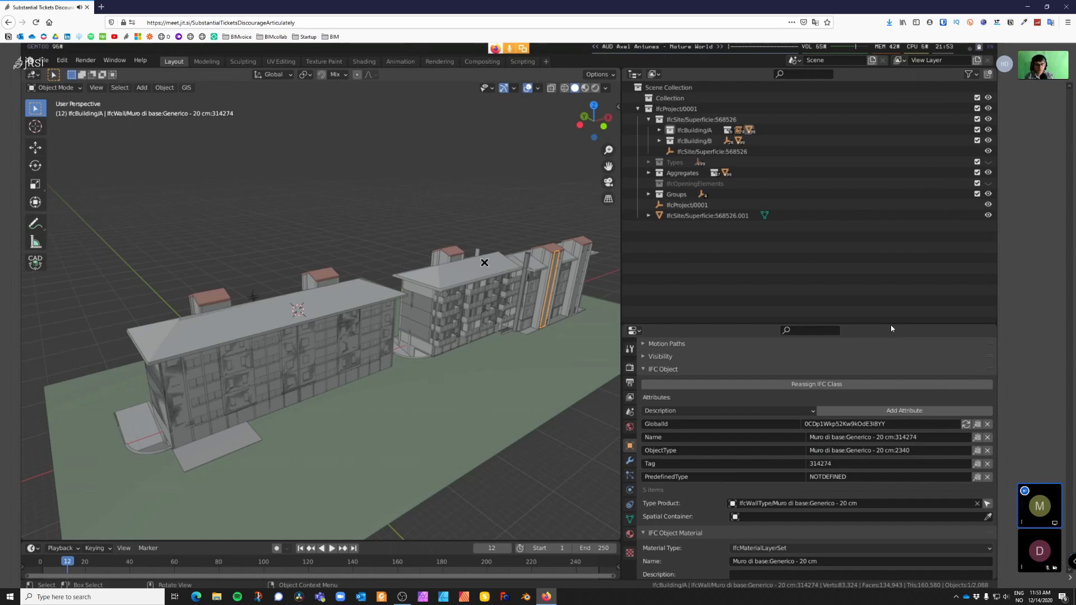
Step: Start a new viewport annotation diagram with a box labelled P above the buildings
click(35, 223)
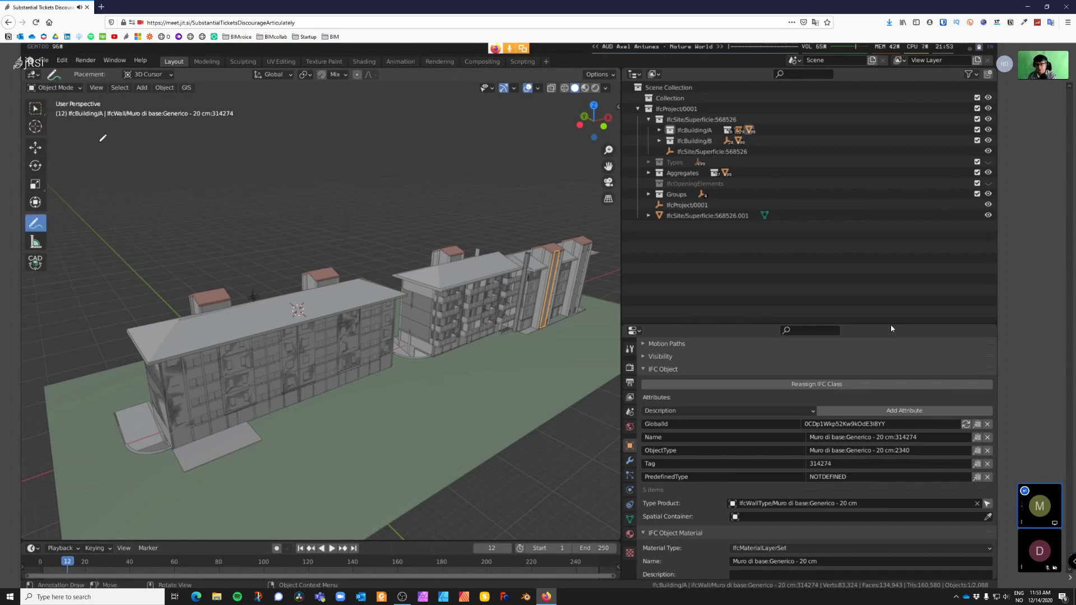
mouse_move(261, 119)
mouse_down()
mouse_move(340, 142)
mouse_move(260, 145)
mouse_up()
drag(303, 111, 302, 137)
drag(297, 119, 301, 144)
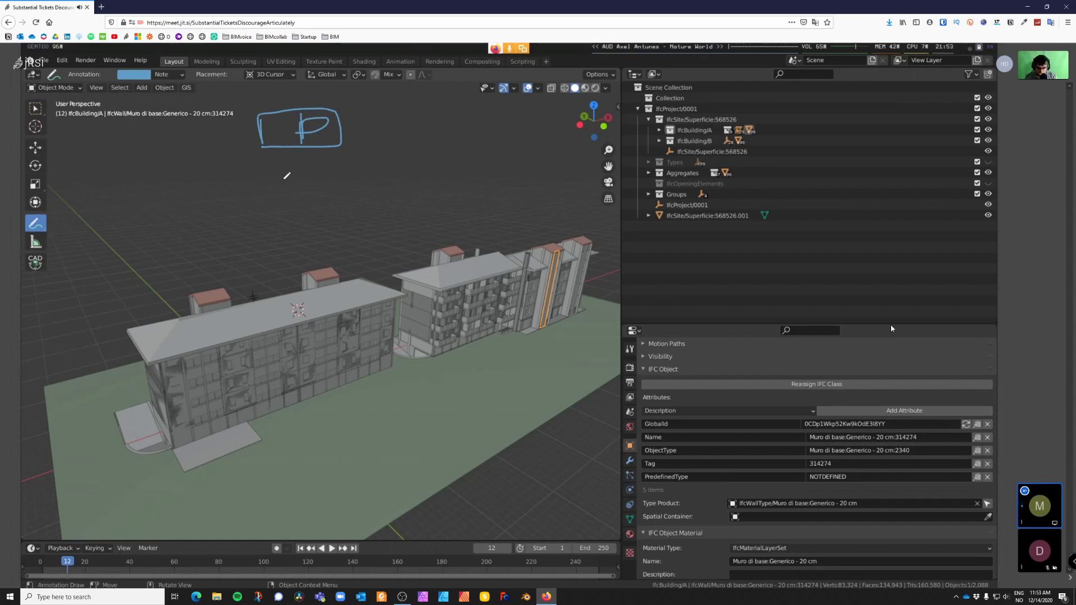
Step: Draw a row of annotation boxes labelled A, M, E, C and D beneath the P box
mouse_move(106, 227)
mouse_down()
mouse_move(175, 222)
mouse_move(84, 220)
mouse_up()
mouse_move(129, 216)
mouse_down()
mouse_move(140, 194)
mouse_move(152, 214)
mouse_move(147, 203)
mouse_up()
mouse_move(296, 154)
mouse_down()
mouse_move(242, 197)
mouse_move(260, 186)
mouse_up()
mouse_move(219, 227)
mouse_down()
mouse_move(271, 209)
mouse_move(206, 230)
mouse_move(257, 216)
mouse_up()
mouse_move(307, 205)
mouse_down()
mouse_move(367, 194)
mouse_move(353, 224)
mouse_move(359, 213)
mouse_move(340, 219)
mouse_up()
mouse_move(402, 202)
mouse_down()
mouse_move(391, 215)
mouse_move(487, 213)
mouse_move(471, 222)
mouse_up()
mouse_move(513, 209)
mouse_down()
mouse_move(507, 233)
mouse_move(563, 216)
mouse_up()
drag(533, 215, 532, 223)
Step: Draw arrows from the P box to the E, C and D boxes
mouse_move(295, 153)
mouse_down()
mouse_move(139, 180)
mouse_move(364, 193)
mouse_up()
mouse_move(339, 146)
mouse_down()
mouse_move(373, 151)
mouse_move(461, 201)
mouse_up()
drag(440, 191, 468, 194)
mouse_move(362, 140)
mouse_down()
mouse_move(519, 178)
mouse_move(522, 199)
mouse_up()
drag(510, 188, 538, 186)
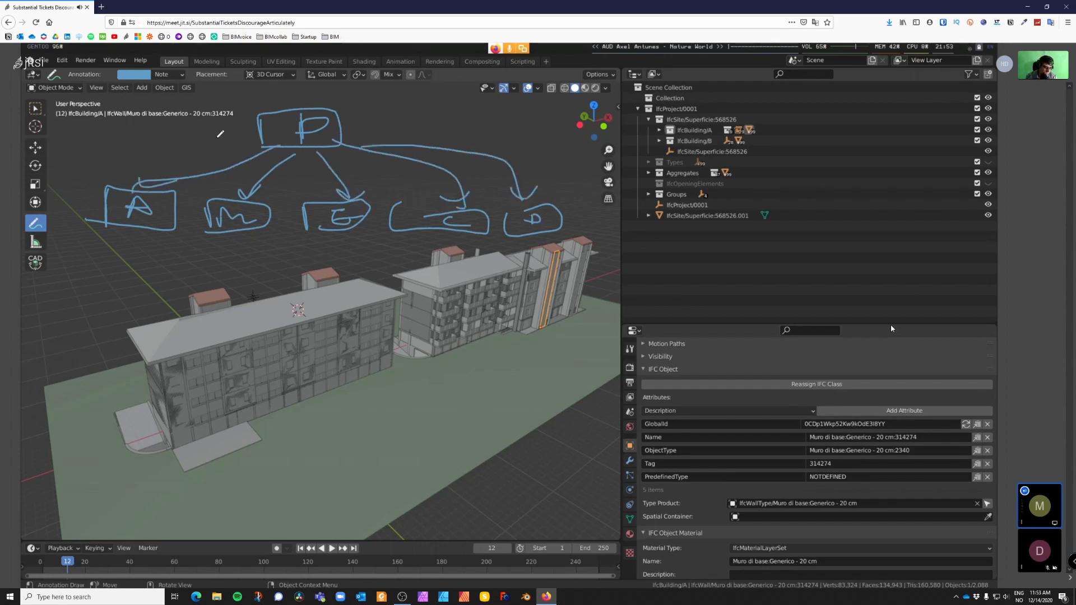
Step: Add a box labelled S beside the A box and connect it to the P box
mouse_move(59, 189)
mouse_down()
mouse_move(102, 215)
mouse_move(56, 180)
mouse_up()
drag(84, 190, 70, 207)
mouse_move(283, 134)
mouse_down()
mouse_move(177, 147)
mouse_move(88, 178)
mouse_move(131, 166)
mouse_up()
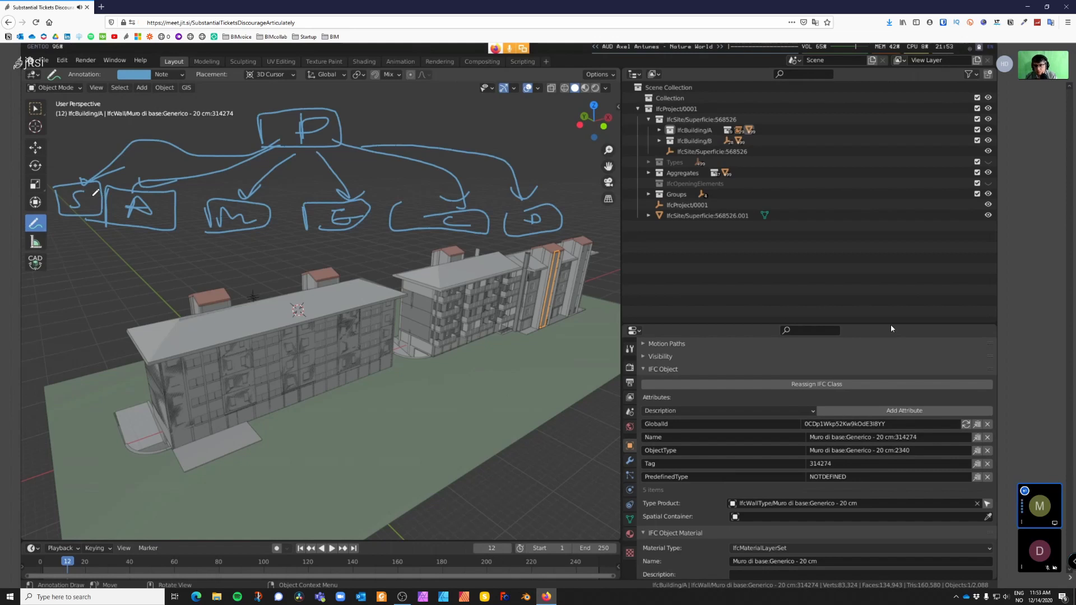
Step: Write "ifc" beneath each of the S, A, M and E boxes
click(65, 234)
drag(66, 239, 75, 253)
drag(71, 241, 149, 245)
click(147, 235)
drag(152, 231, 151, 258)
drag(146, 247, 180, 250)
mouse_move(231, 239)
mouse_down()
mouse_move(243, 269)
mouse_move(249, 243)
mouse_up()
click(230, 236)
drag(256, 240, 257, 247)
drag(324, 242, 334, 241)
drag(339, 233, 339, 269)
drag(332, 247, 356, 255)
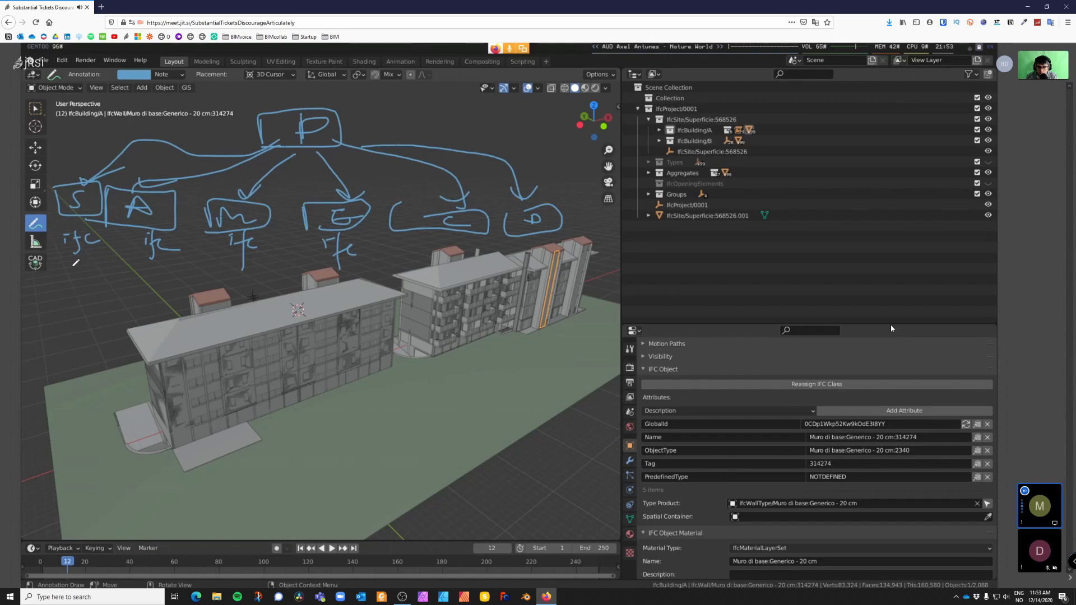
Step: Under the S box's ifc label, draw a stepped tree from P through two S boxes to three child S boxes
drag(71, 268, 101, 279)
mouse_move(111, 272)
mouse_down()
mouse_move(103, 290)
mouse_move(115, 307)
mouse_move(130, 297)
mouse_move(169, 322)
mouse_move(185, 362)
mouse_up()
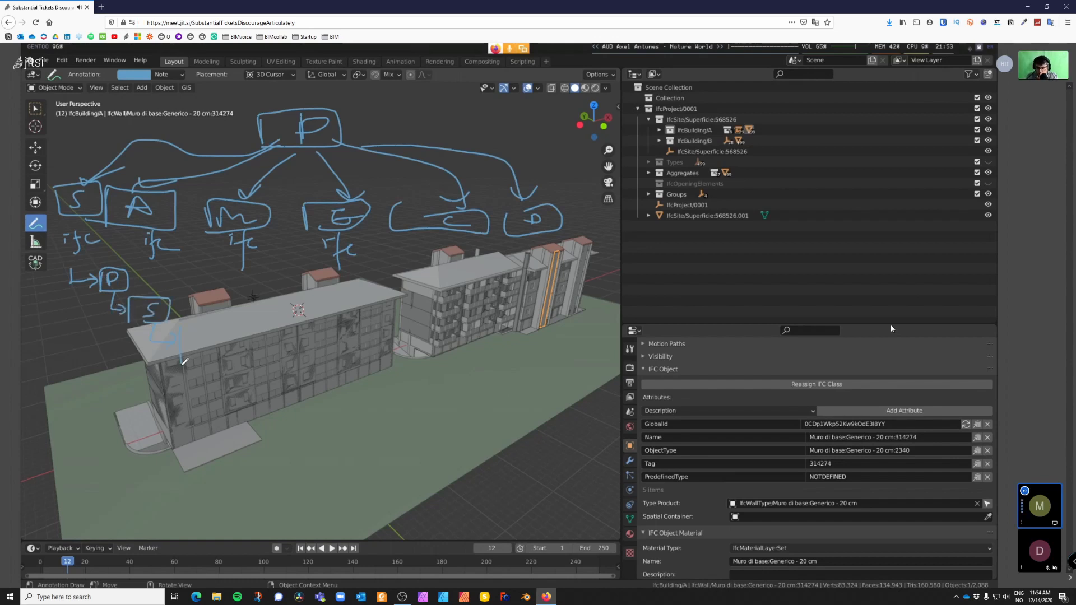
mouse_move(229, 336)
mouse_down()
mouse_move(207, 362)
mouse_move(198, 341)
mouse_move(221, 378)
mouse_move(241, 361)
mouse_move(286, 392)
mouse_move(255, 388)
mouse_move(205, 413)
mouse_up()
mouse_move(205, 414)
mouse_down()
mouse_move(306, 409)
mouse_move(283, 429)
mouse_up()
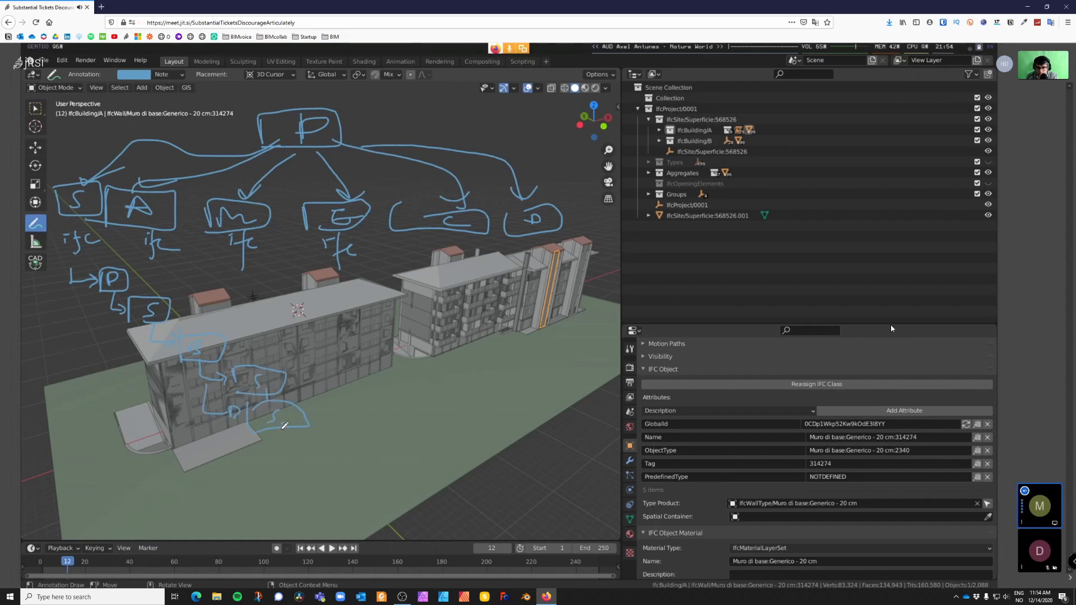
mouse_move(208, 417)
mouse_down()
mouse_move(241, 462)
mouse_move(313, 445)
mouse_move(258, 441)
mouse_move(255, 460)
mouse_up()
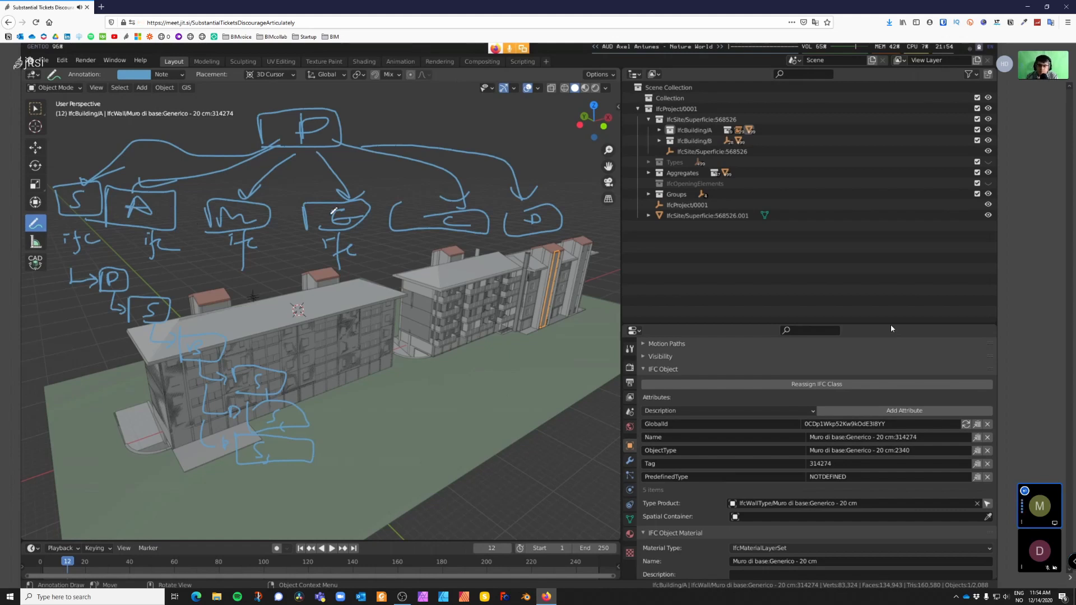
Step: Write the note "7 10x ifc" over the ground, then outline the stepped tree and the "10x ifc" text
mouse_move(439, 395)
mouse_down()
mouse_move(437, 416)
mouse_move(503, 405)
mouse_move(531, 418)
mouse_move(514, 418)
mouse_up()
mouse_move(547, 403)
mouse_down()
mouse_move(555, 440)
mouse_move(583, 422)
mouse_up()
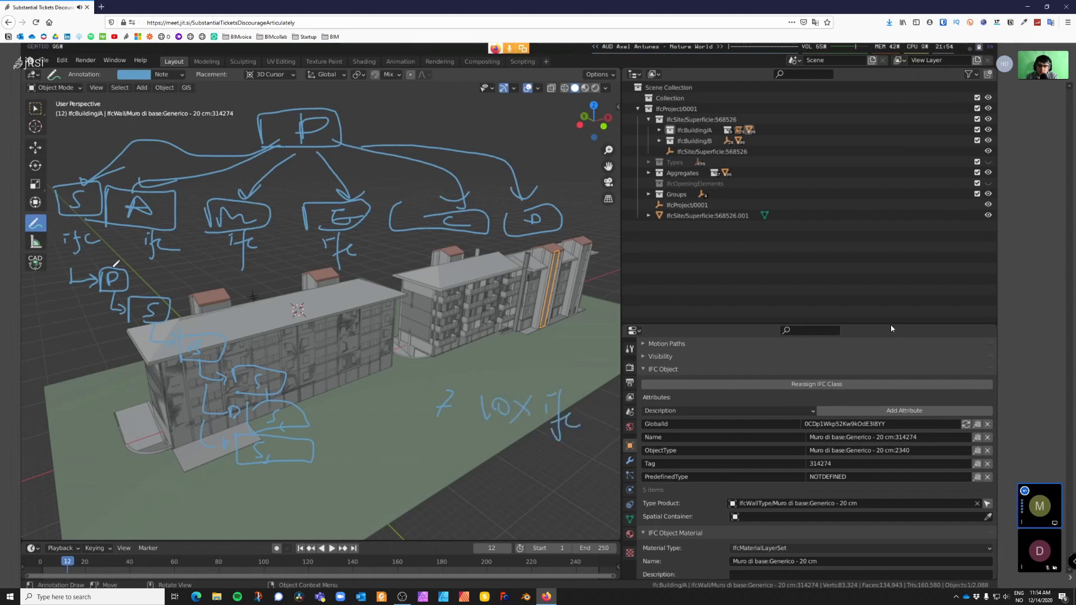
mouse_move(91, 262)
mouse_down()
mouse_move(74, 267)
mouse_move(123, 440)
mouse_move(304, 468)
mouse_move(303, 324)
mouse_move(138, 266)
mouse_move(68, 374)
mouse_move(127, 447)
mouse_move(319, 428)
mouse_move(211, 278)
mouse_move(84, 259)
mouse_move(88, 270)
mouse_up()
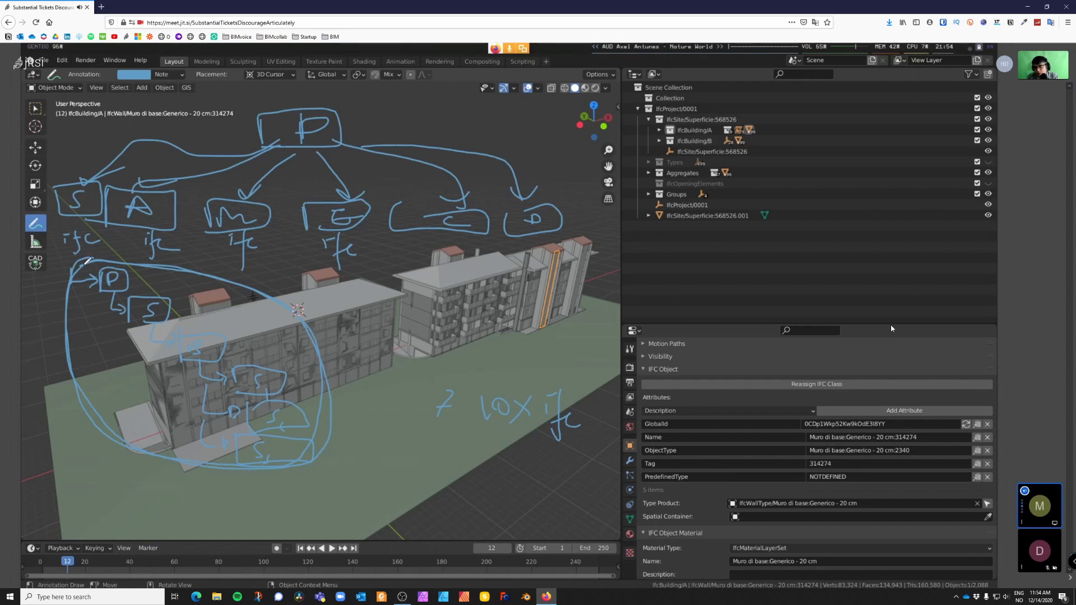
mouse_move(468, 374)
mouse_down()
mouse_move(469, 442)
mouse_move(591, 382)
mouse_move(465, 371)
mouse_move(536, 450)
mouse_move(596, 415)
mouse_move(468, 373)
mouse_up()
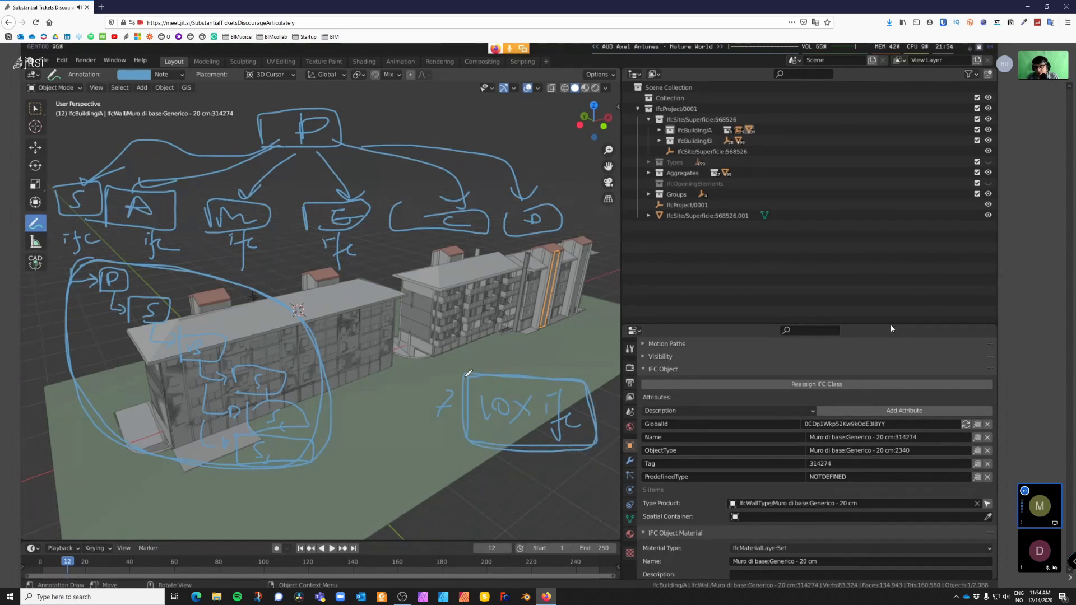
Step: Handwrite example labels on the diagram, including "123" by the tree's upper S box and "Foo" by the A box
drag(140, 280, 159, 293)
mouse_move(177, 181)
mouse_down()
mouse_move(185, 195)
mouse_move(212, 184)
mouse_up()
mouse_move(267, 274)
mouse_down()
mouse_move(275, 265)
mouse_move(306, 274)
mouse_up()
click(280, 273)
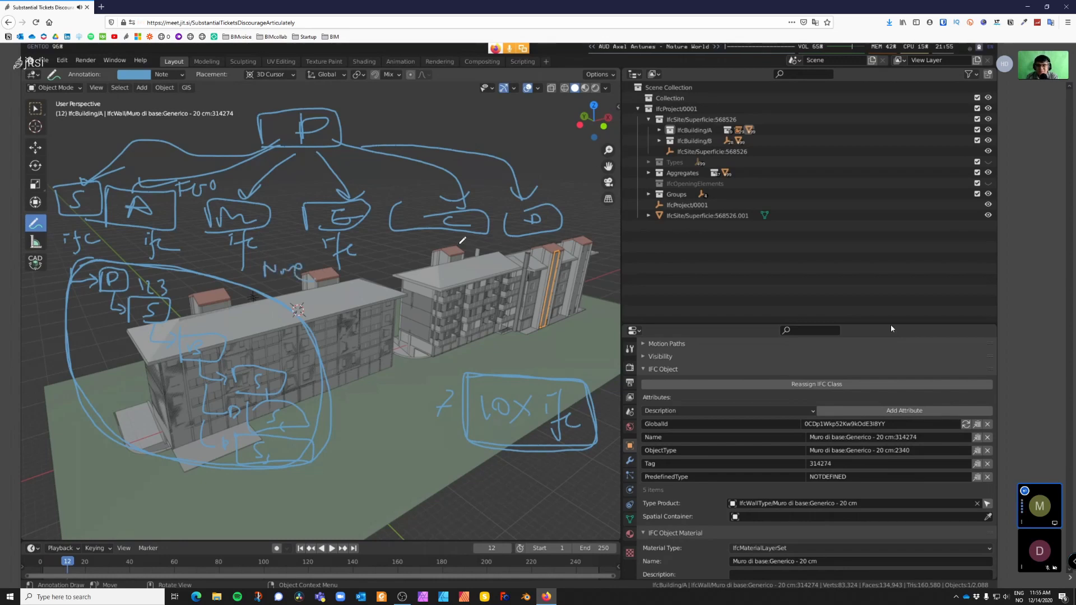
Step: Outline the C box again, write an S beneath it, and circle the "123" label
mouse_move(394, 207)
mouse_down()
mouse_move(491, 215)
mouse_move(396, 203)
mouse_up()
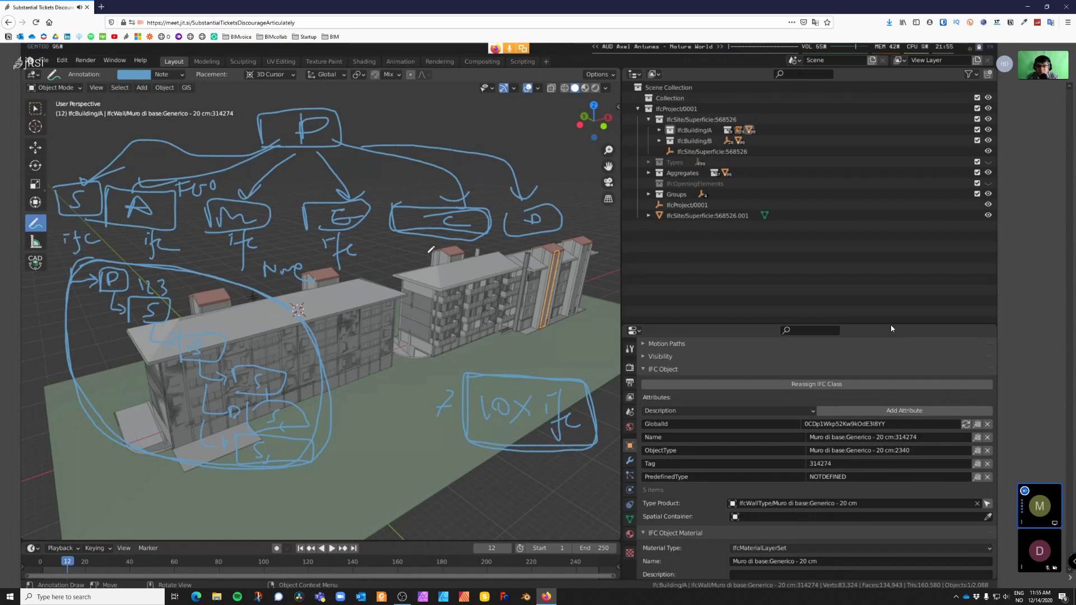
mouse_move(435, 247)
mouse_down()
mouse_move(414, 264)
mouse_move(485, 262)
mouse_up()
mouse_move(140, 264)
mouse_down()
mouse_move(179, 298)
mouse_move(183, 275)
mouse_up()
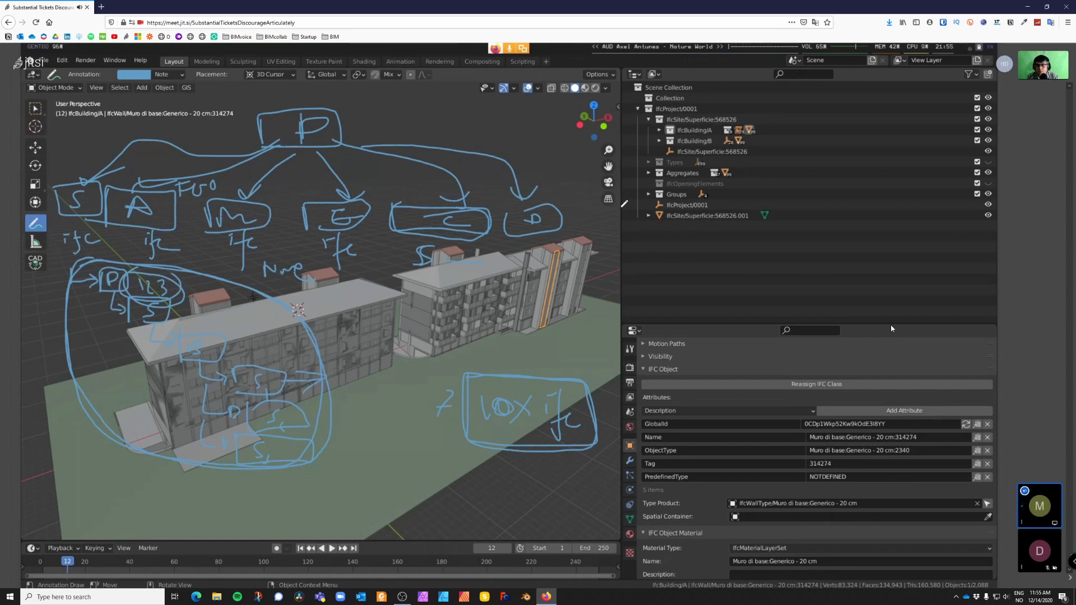
Step: Expand IfcBuilding/A and its basement storey in the outliner to examine the contained elements
click(659, 130)
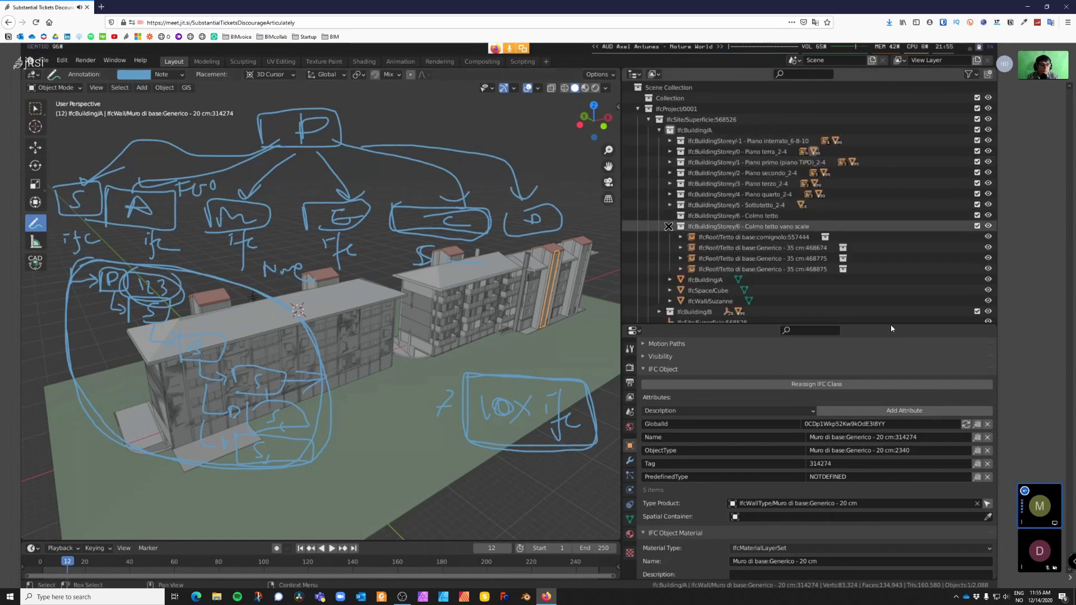
click(723, 227)
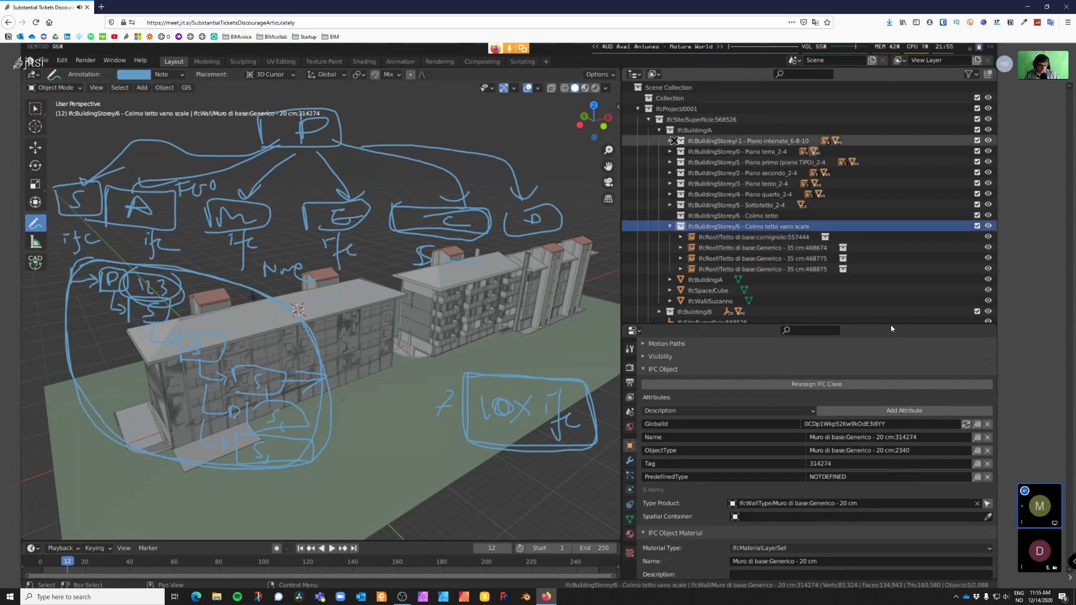
click(670, 140)
scroll(723, 168, down, 6)
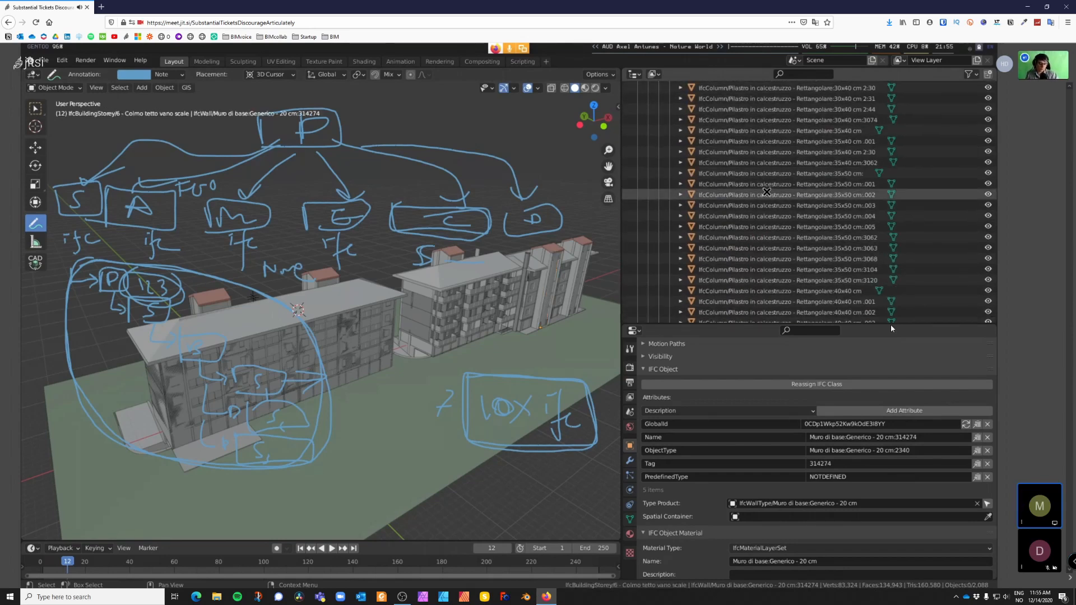
scroll(773, 184, up, 6)
Step: Filter the outliner by "buildingsto" to list only the building storeys
click(805, 74)
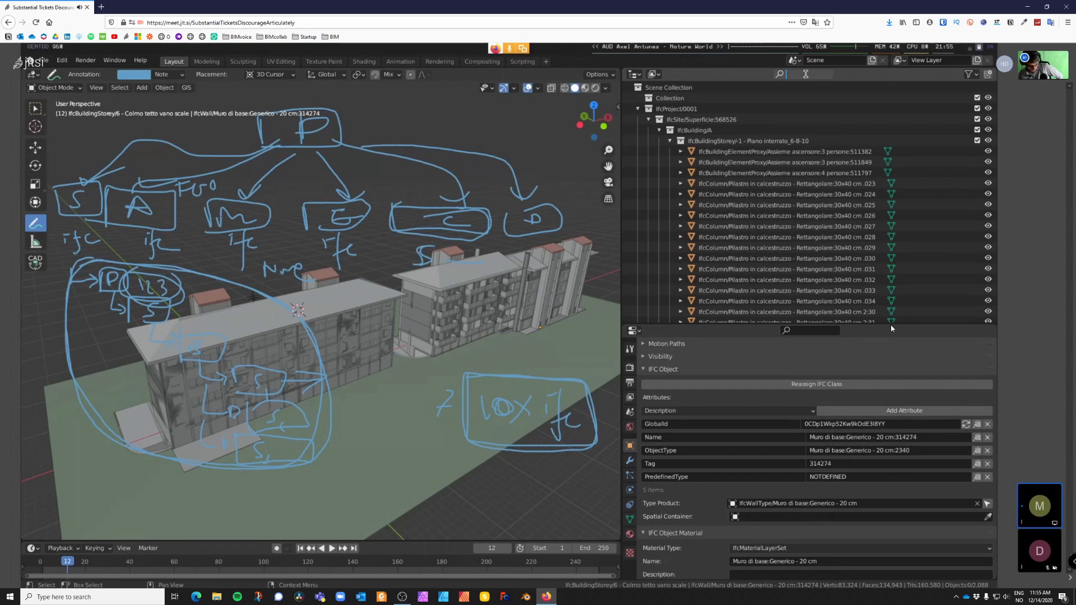
text(buildingstory)
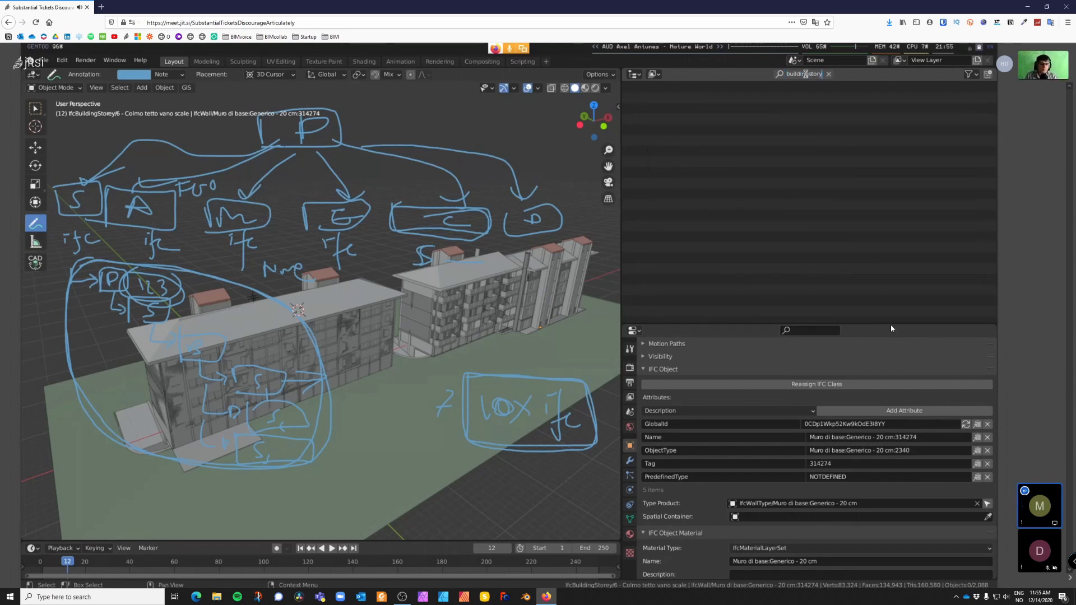
key(BackSpace)
key(BackSpace)
Step: Select several IfcBuilding/B storeys, from basement to 5 - Sottotetto_2-4, to compare their IFC attributes and elevations
click(764, 237)
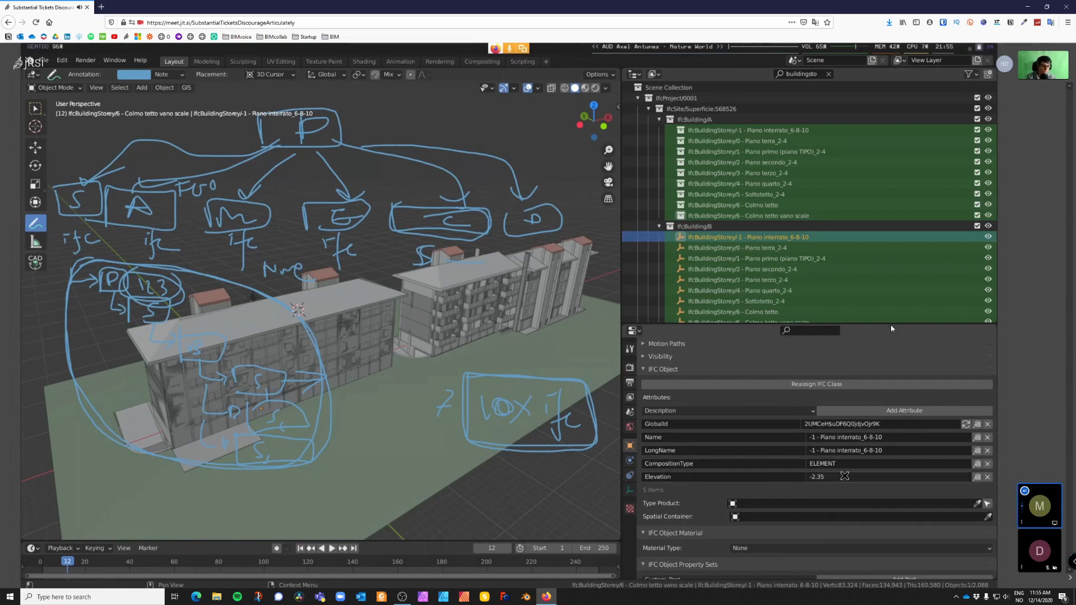
click(815, 248)
click(819, 259)
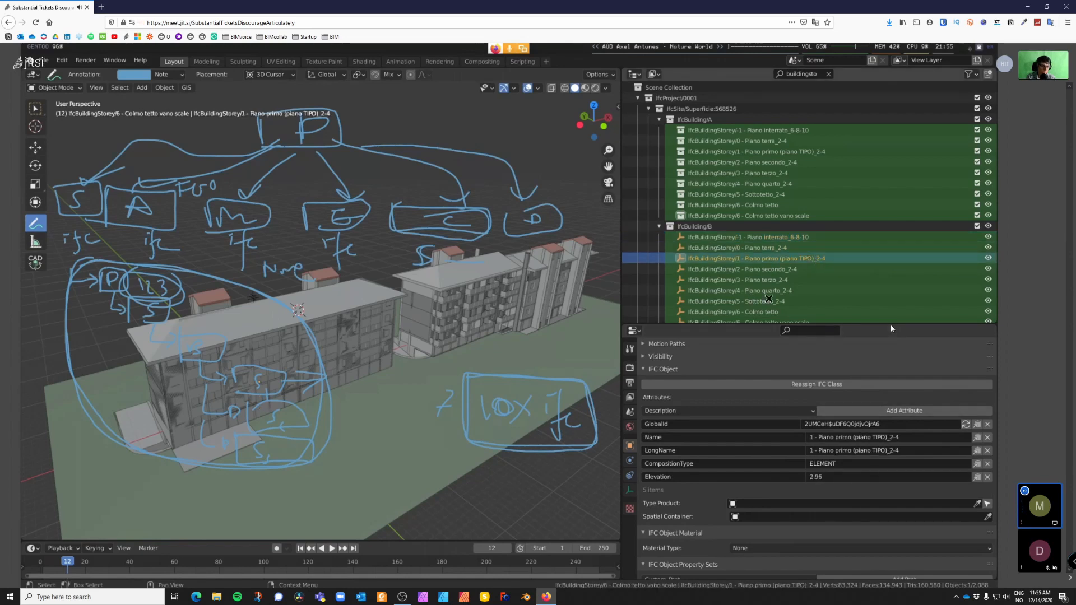
click(791, 280)
click(785, 301)
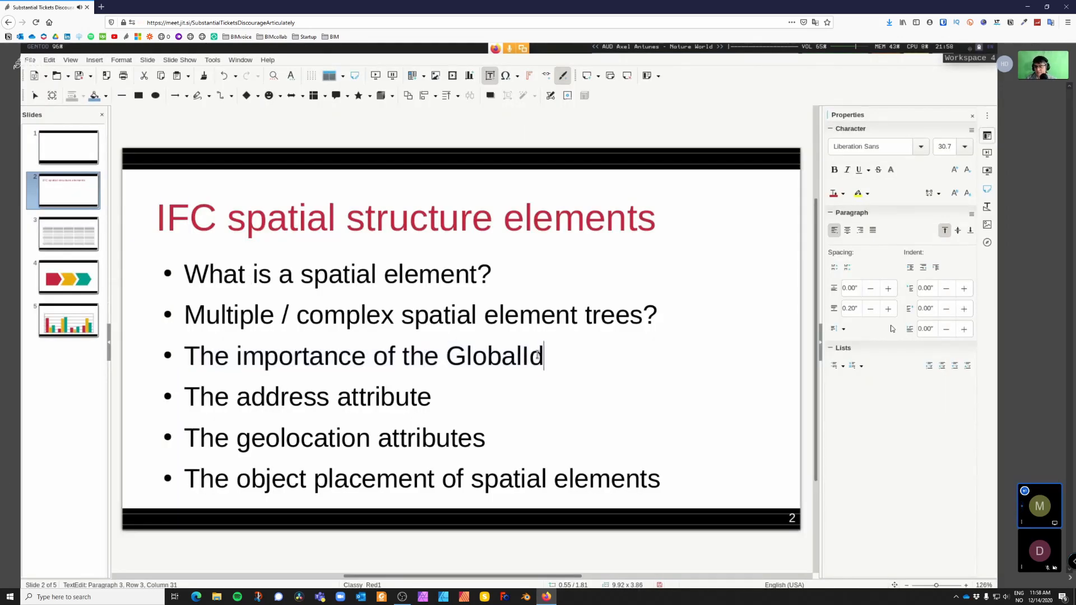
Step: Highlight the slide bullet "The importance of the GlobalId", then switch back to Blender
drag(541, 356, 185, 356)
key(super+2)
key(super+3)
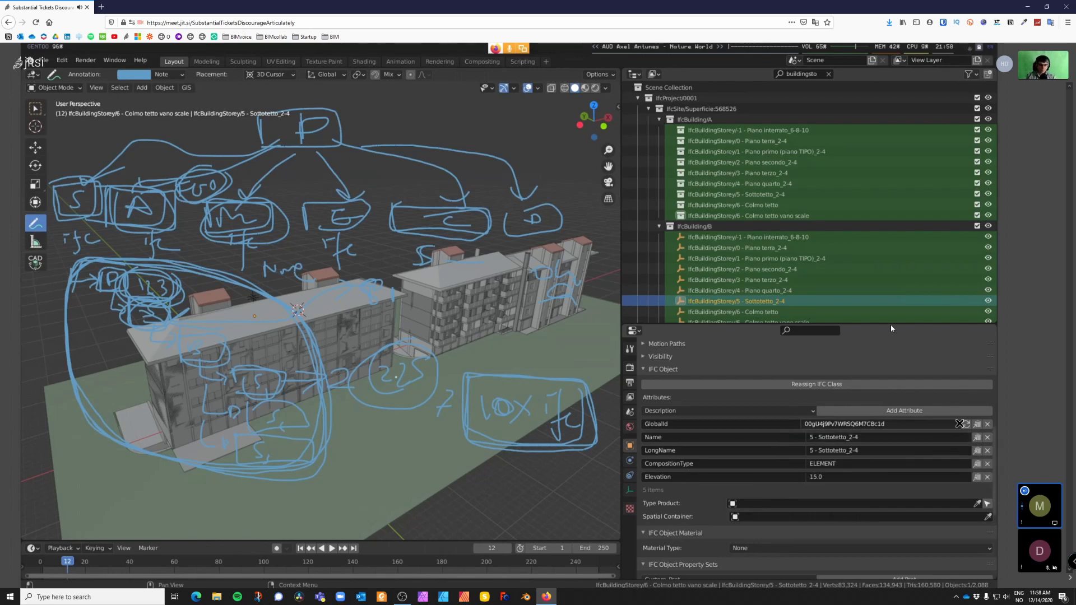
Step: Enter "type it in" as the GlobalId of IfcBuildingStorey/5 - Sottotetto_2-4
click(934, 426)
text(type it in)
key(Return)
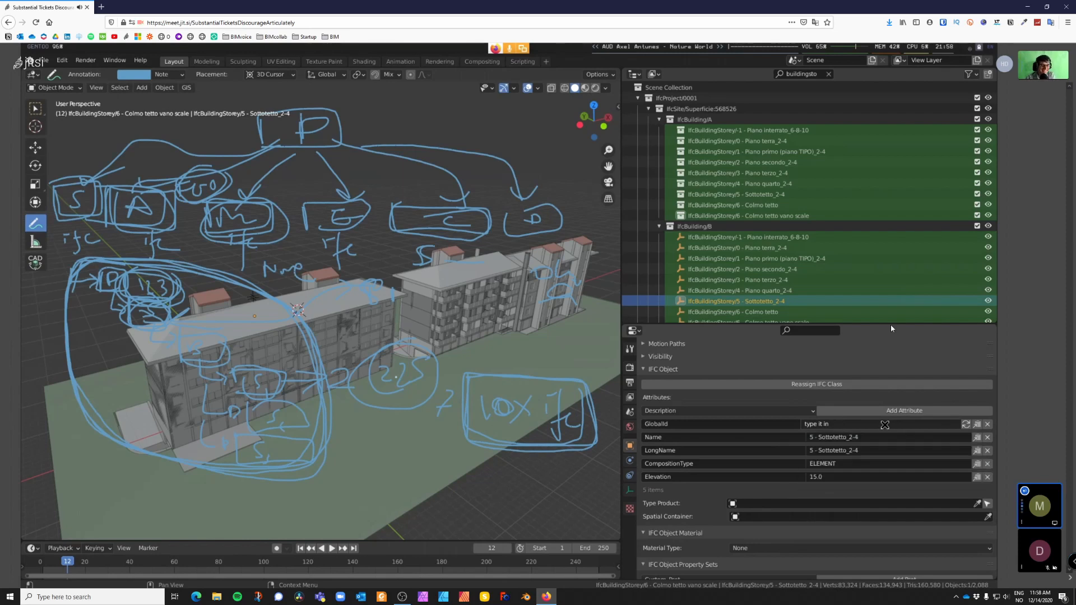
Step: Generate a new GlobalId for the 5 - Sottotetto_2-4 storey and copy its value
click(966, 424)
key(ctrl+c)
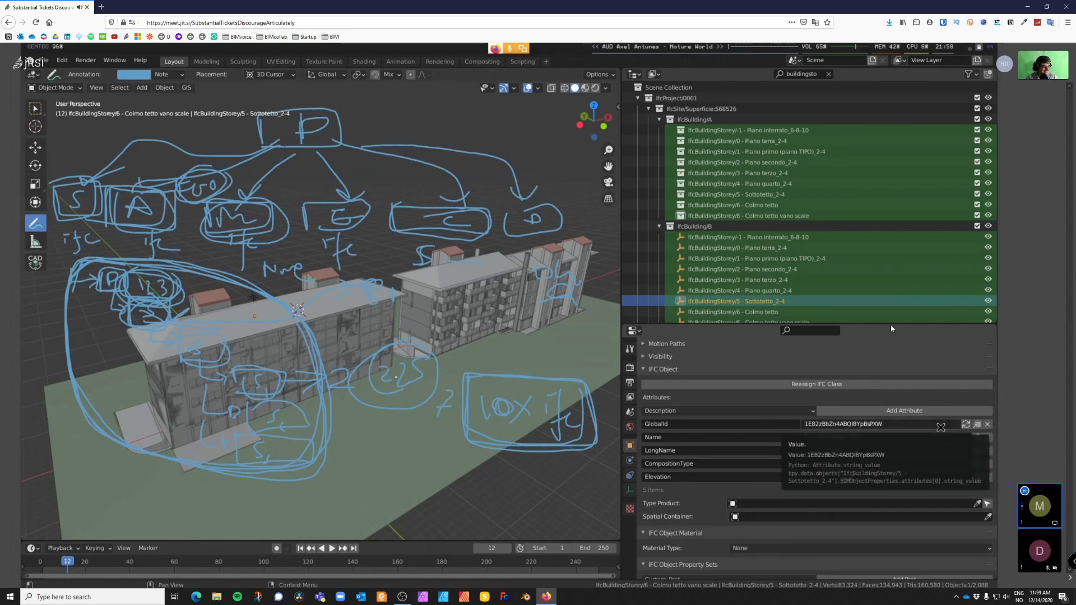
Step: Paste the copied GlobalId into the Name, LongName and Elevation attributes of the 5 - Sottotetto_2-4 storey
key(ctrl+v)
key(ctrl+v)
key(ctrl+v)
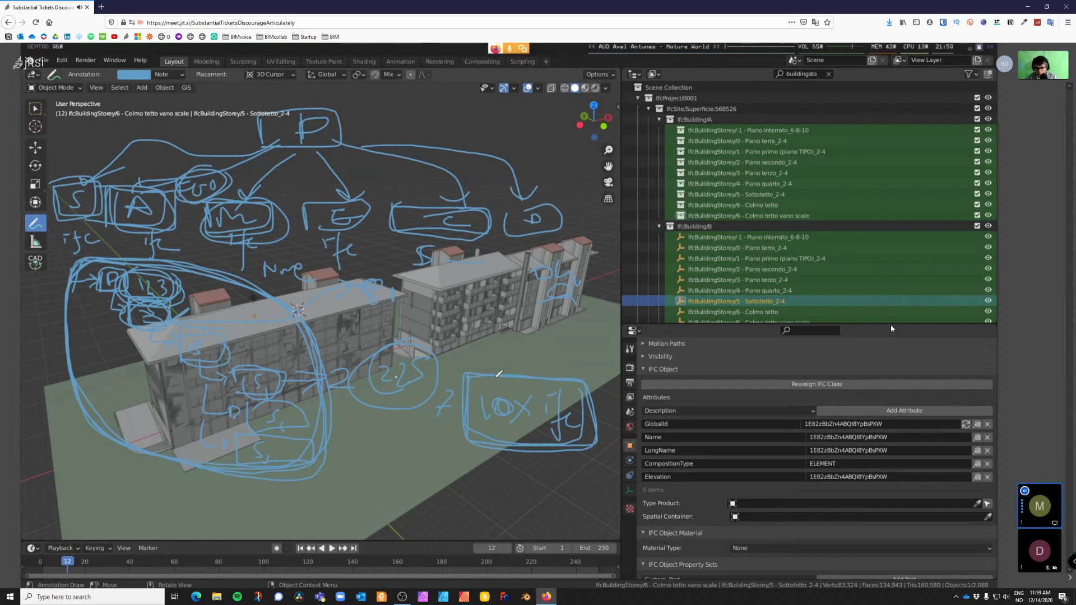
Step: Undo the pasted attribute values and the GlobalId changes on the 5 - Sottotetto_2-4 storey
key(ctrl+z)
key(ctrl+z)
key(ctrl+z)
key(ctrl+z)
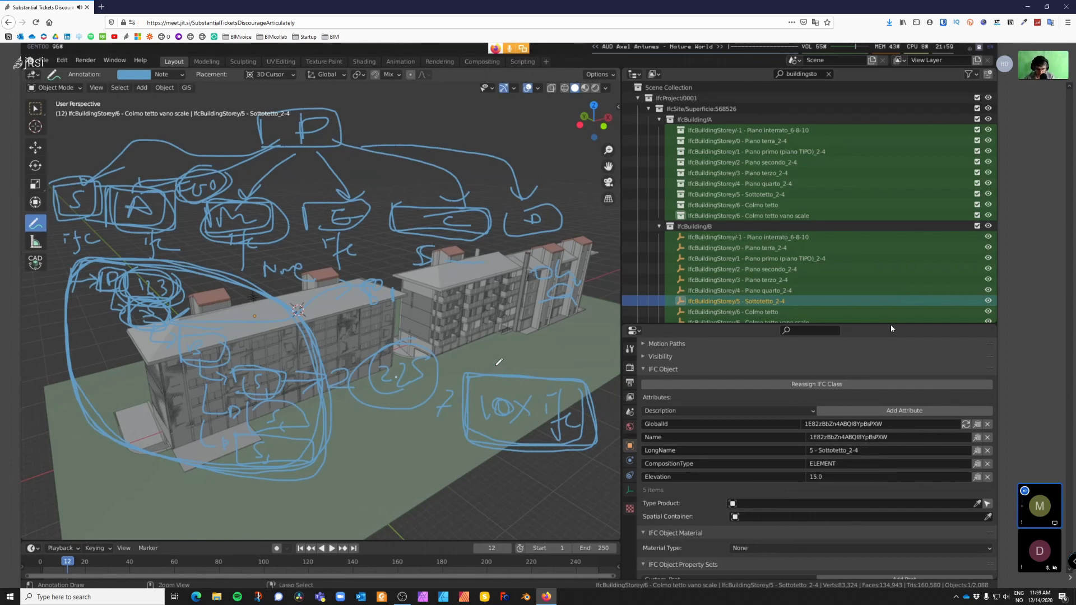
key(ctrl+z)
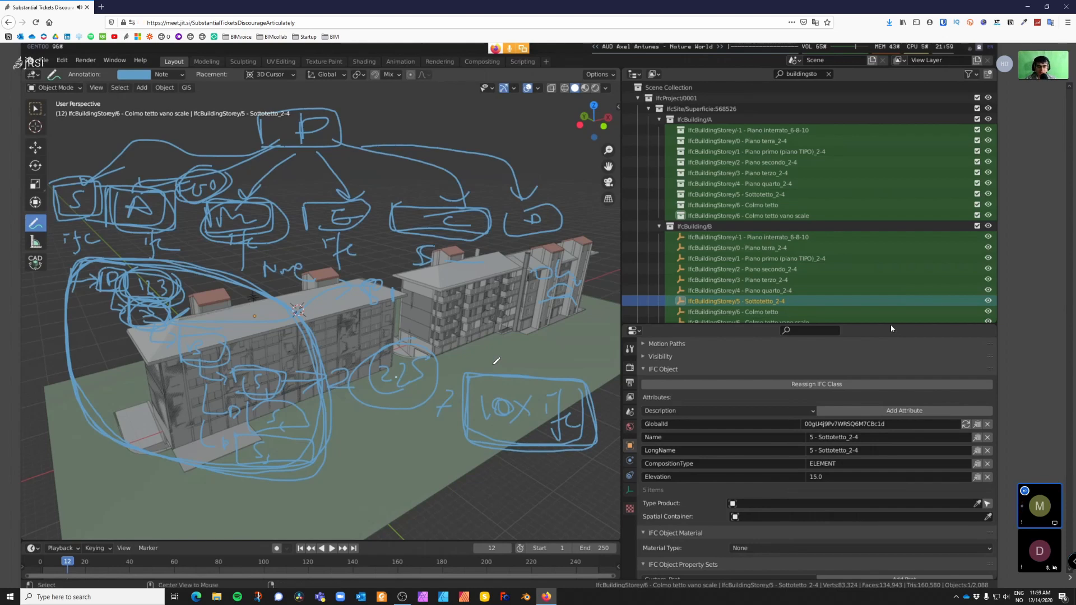
Step: Check the GlobalId slide, return to Blender and inspect the Name attribute of the 5 - Sottotetto_2-4 storey
key(alt+4)
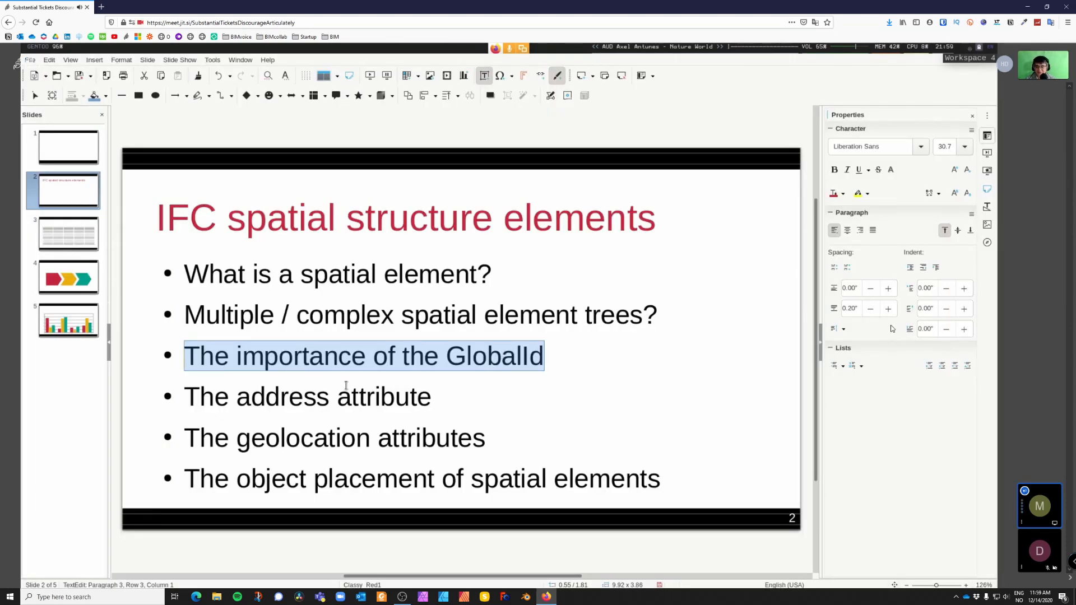
key(alt+3)
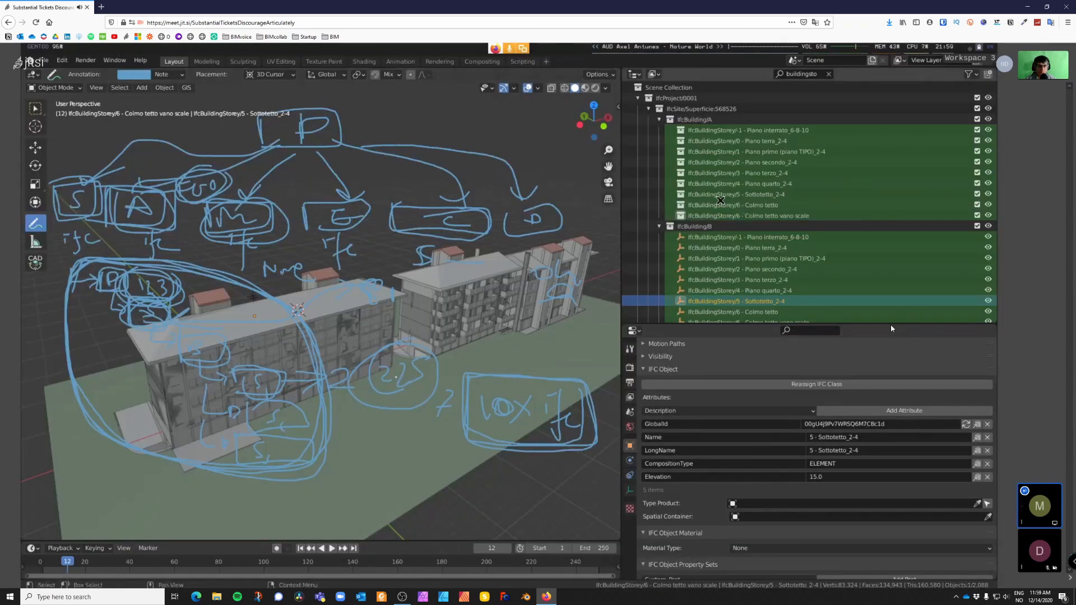
scroll(710, 242, down, 1)
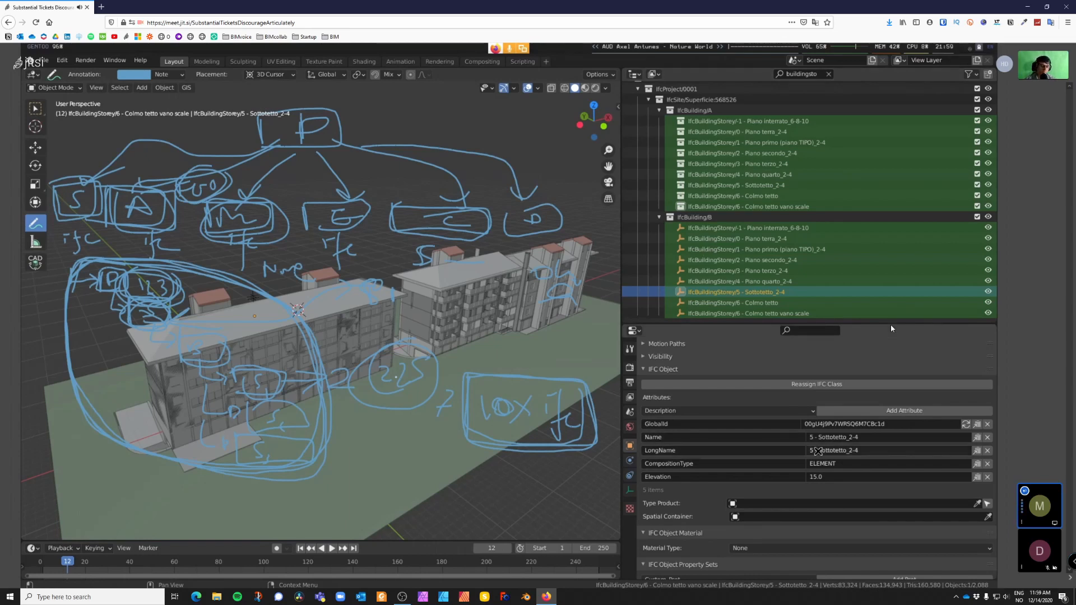
click(843, 437)
key(Return)
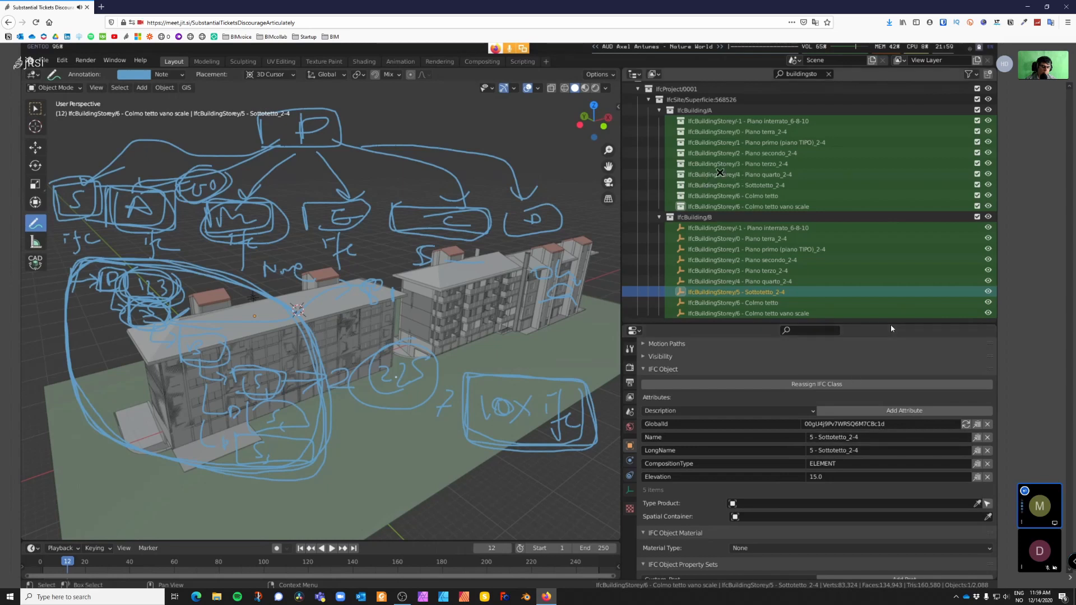
scroll(734, 163, up, 1)
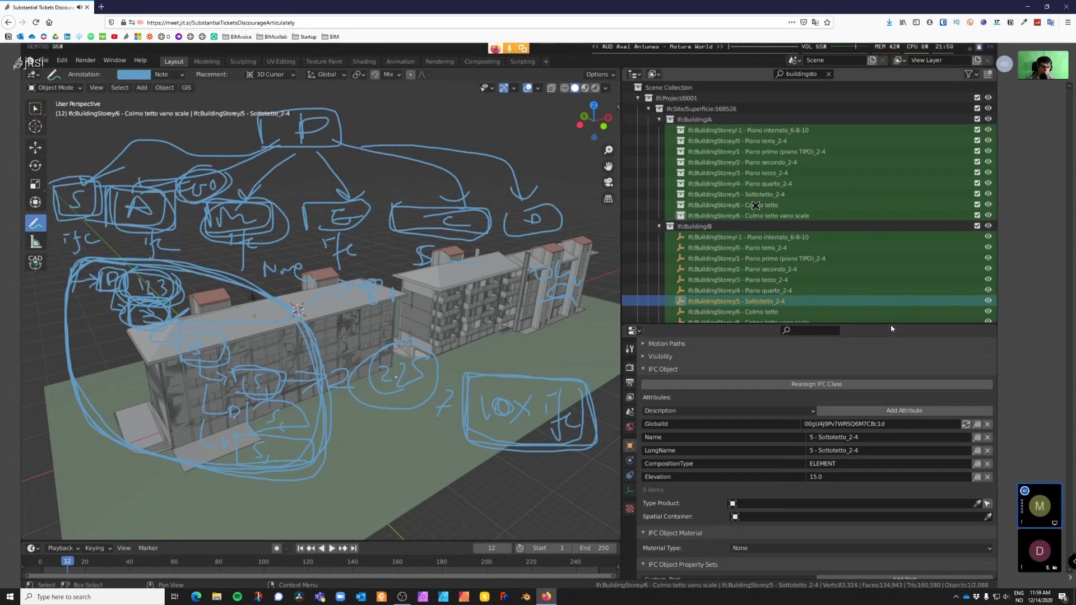
Step: Switch to the web browser and open wiki.osarch.org in a private tab
key(alt+F2)
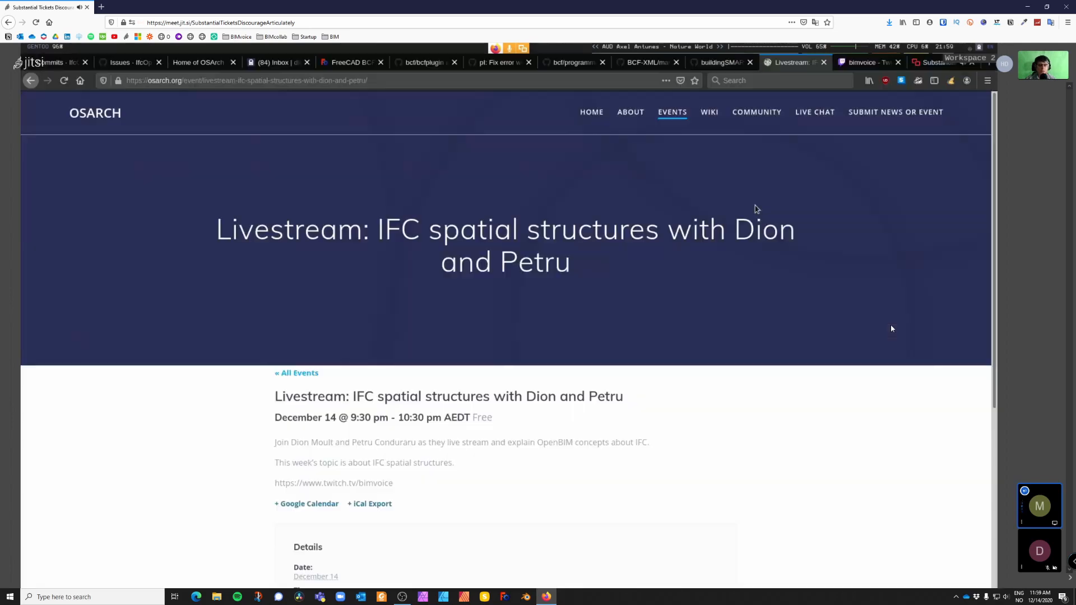
key(ctrl+shift+p)
text(wiki.osarch.org)
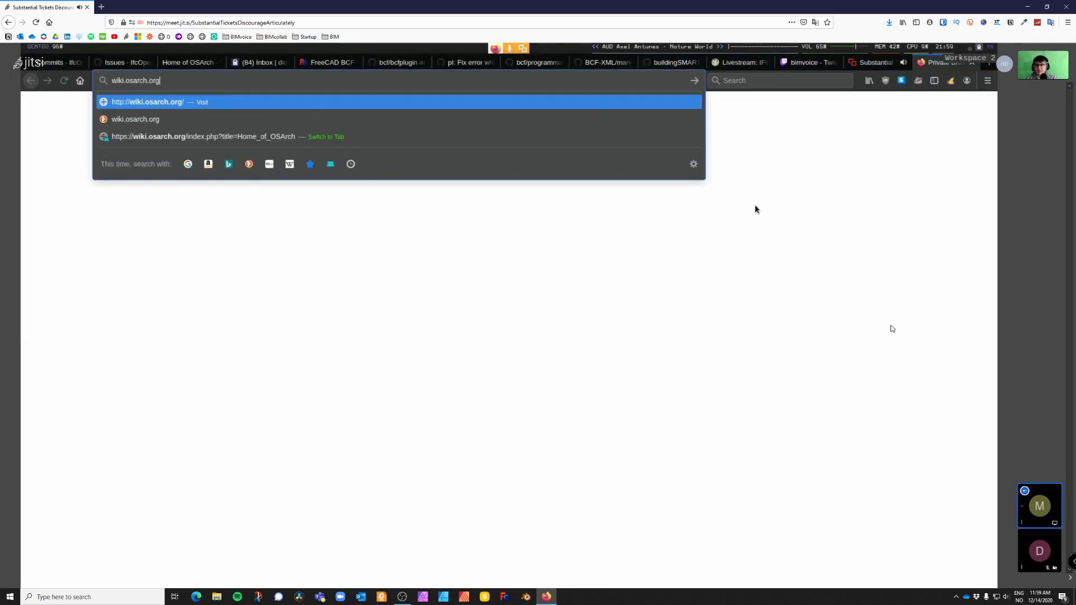
key(Return)
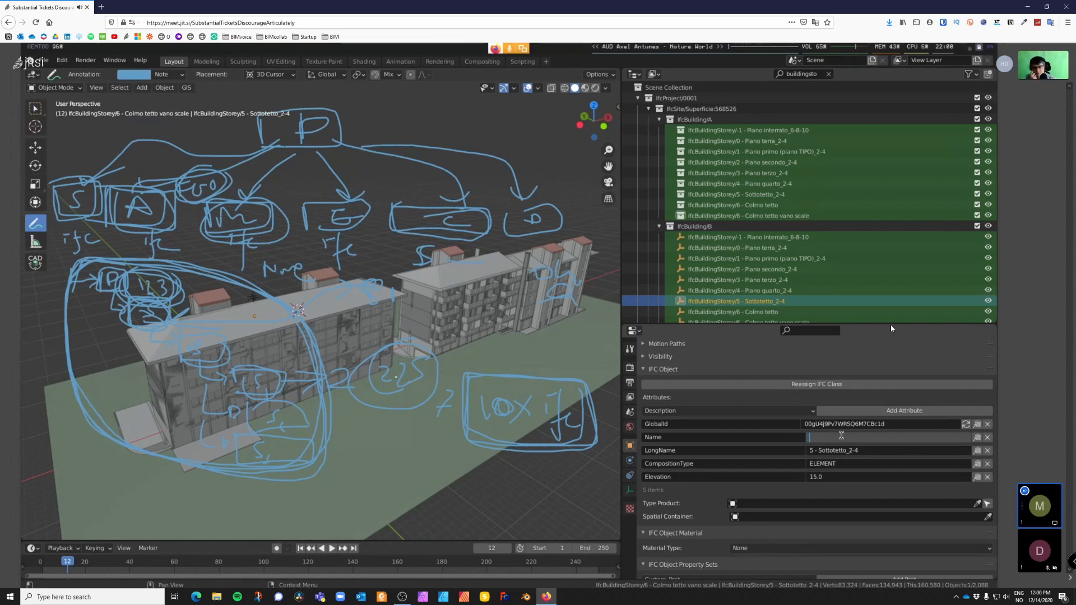
Step: Set the 5 - Sottotetto_2-4 storey's LongName to a sample street address and its Name to 13FOO
click(881, 449)
text(13 Foo St)
key(Return)
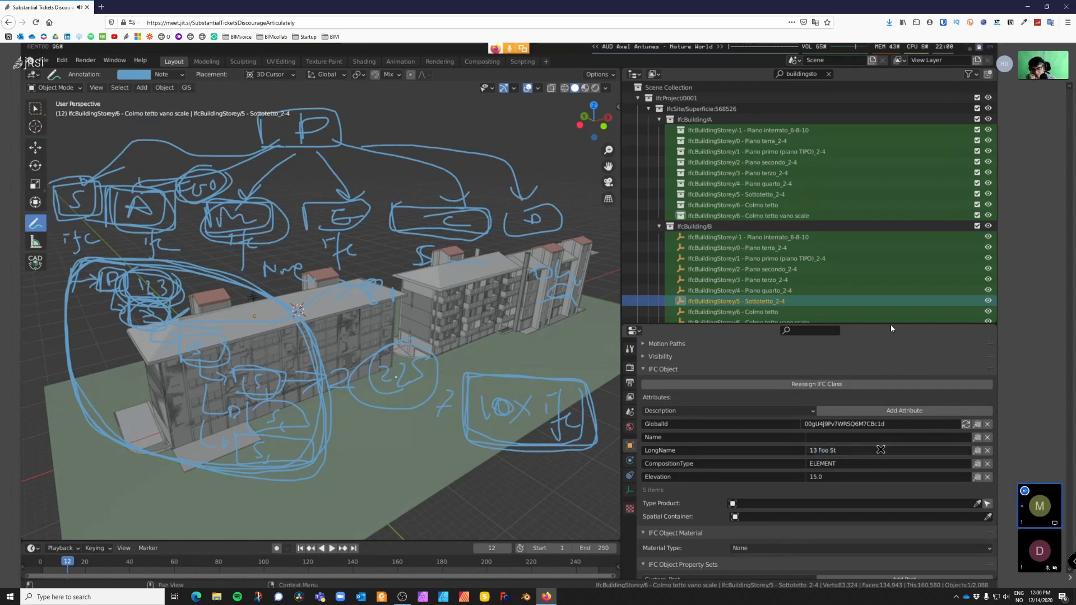
click(888, 437)
text(24)
key(BackSpace)
key(BackSpace)
text(13FOO)
key(Return)
Step: Filter the outliner by "ifcbuilding", select the IfcBuilding/A object and bring its address attributes into view
scroll(797, 89, down, 1)
click(804, 73)
text(ifcbuilding)
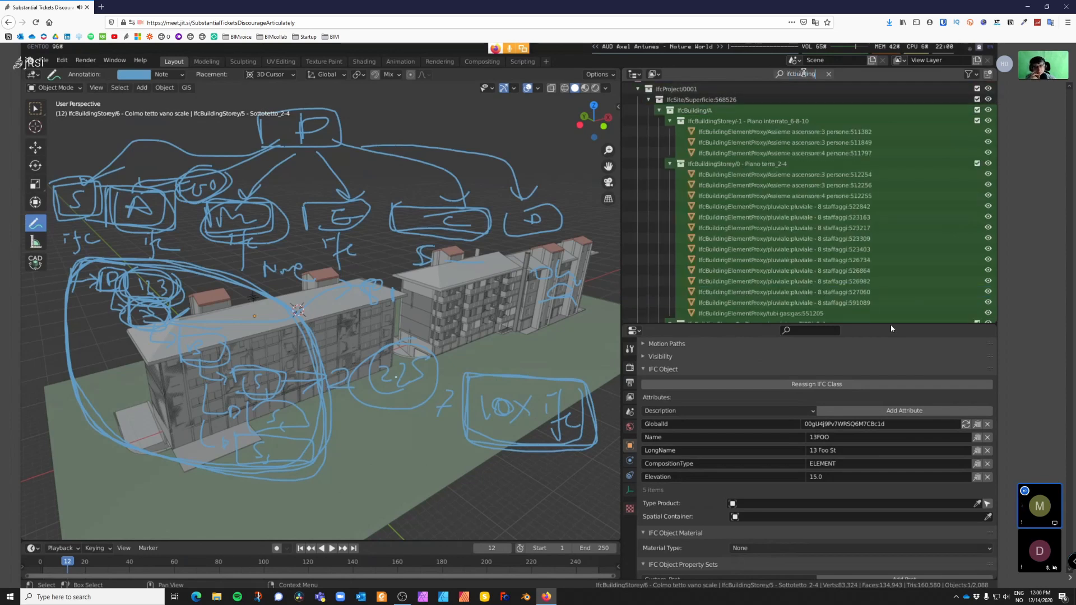
key(Return)
scroll(806, 217, down, 6)
scroll(806, 216, down, 10)
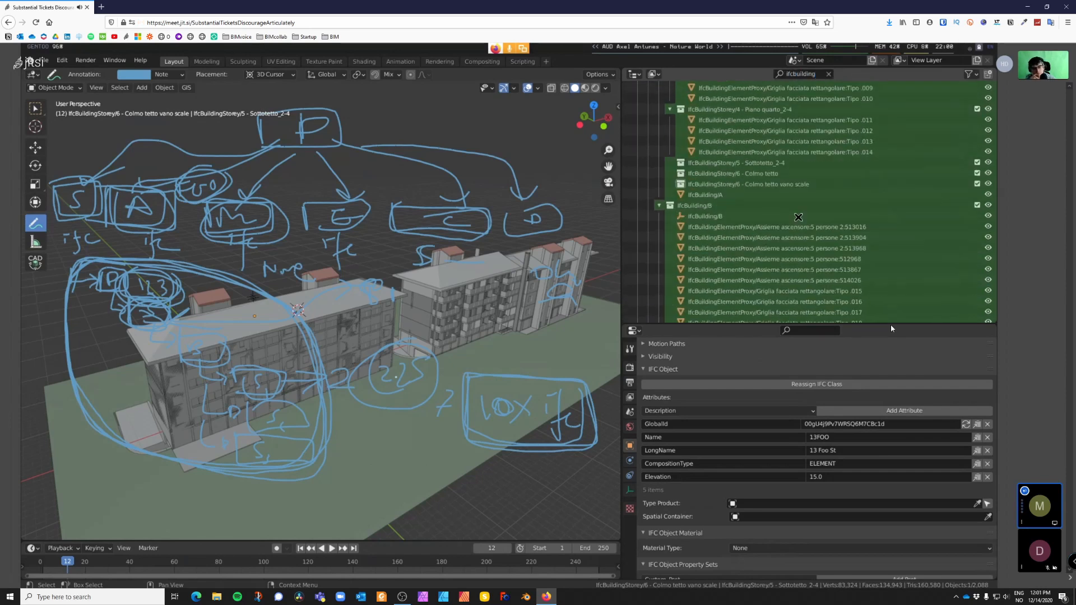
click(727, 196)
scroll(803, 433, down, 3)
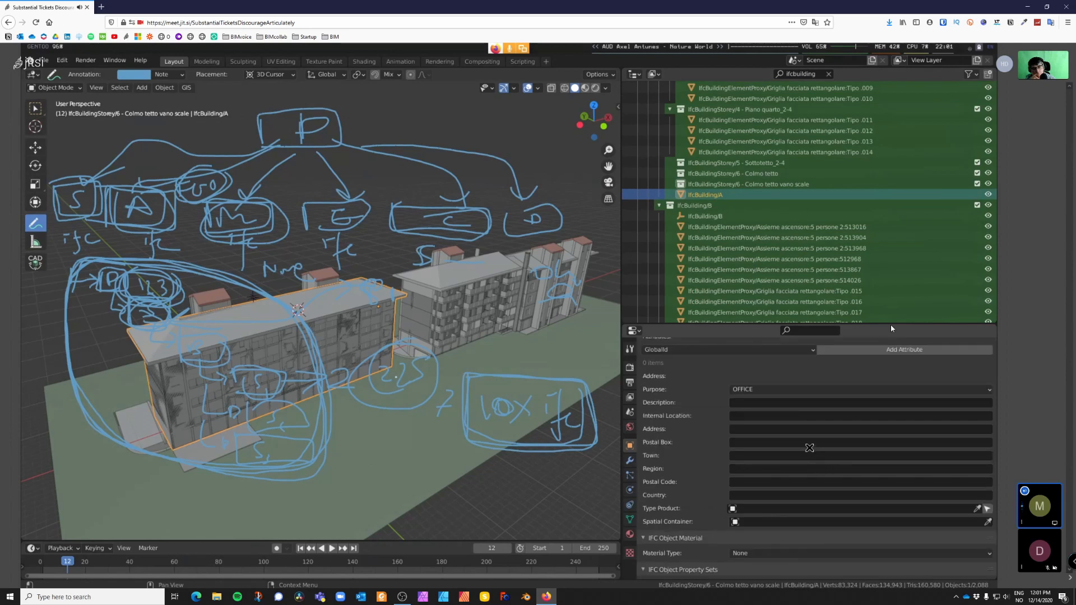
Step: Add the ElevationOfTerrain and ElevationOfRefHeight attributes to IfcBuilding/A and sketch a sloping annotation line beside the building's base
click(776, 352)
click(775, 352)
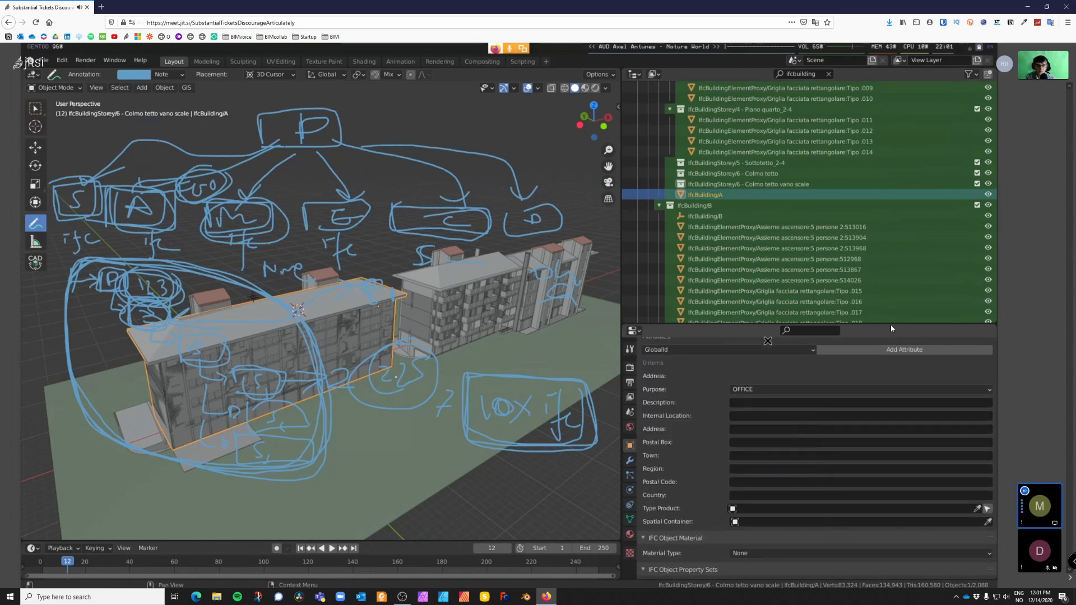
click(764, 348)
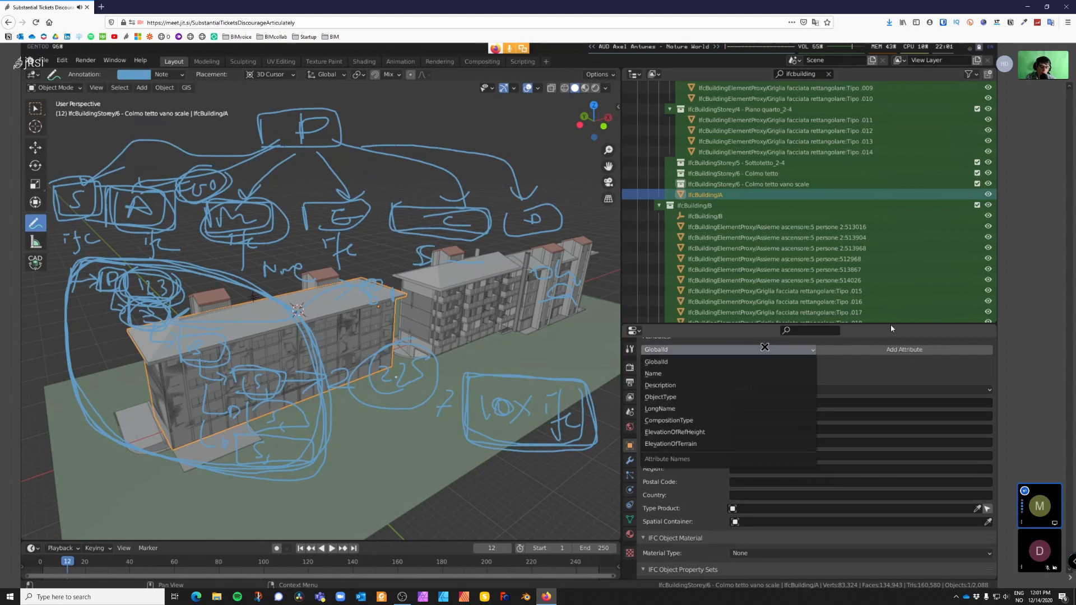
click(721, 443)
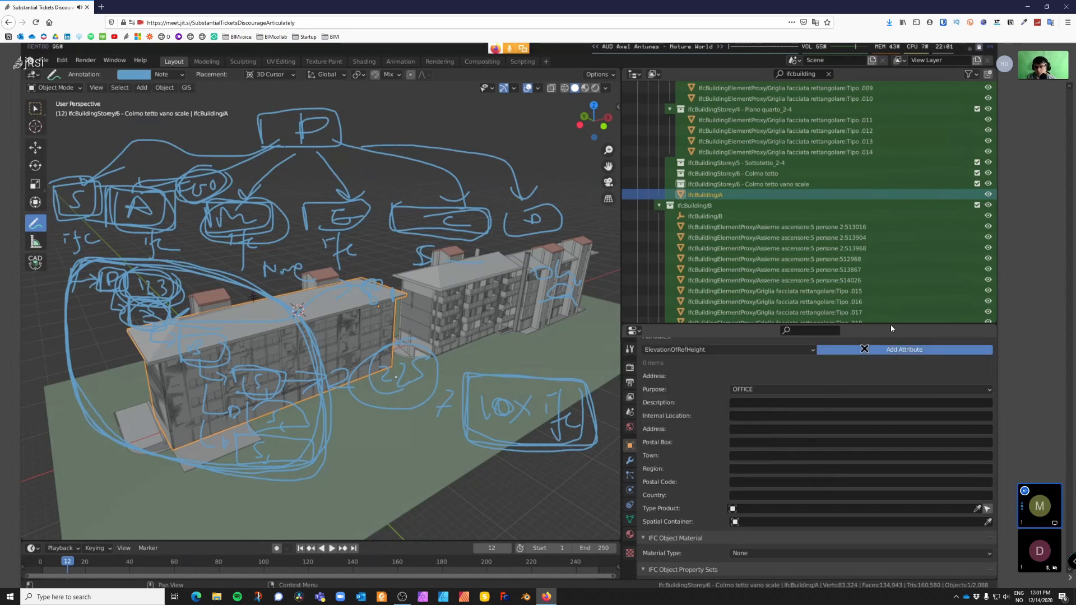
click(777, 354)
click(750, 431)
click(861, 351)
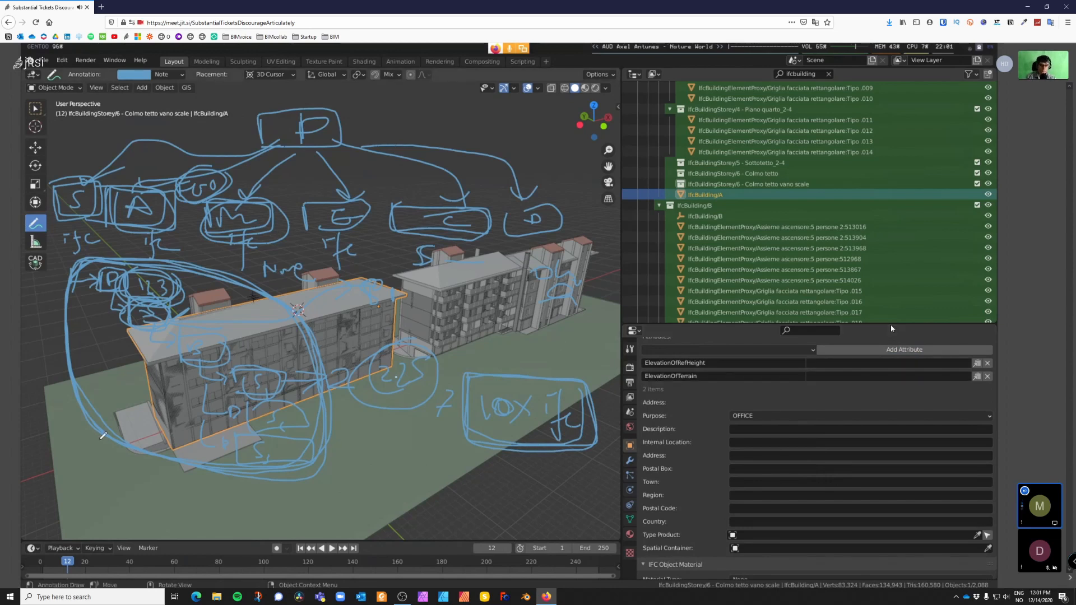
drag(108, 407, 22, 458)
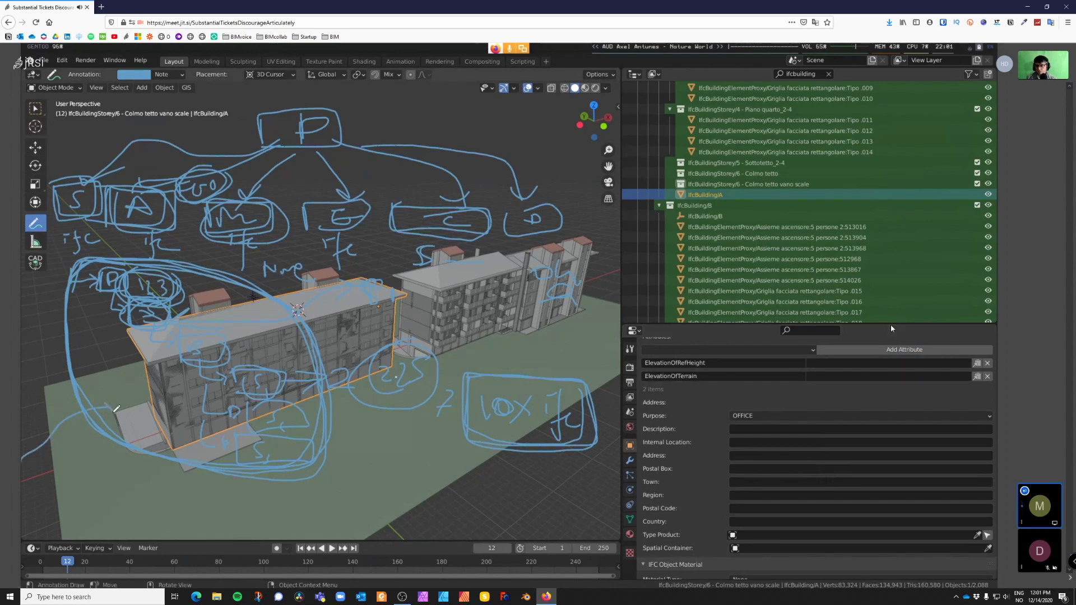
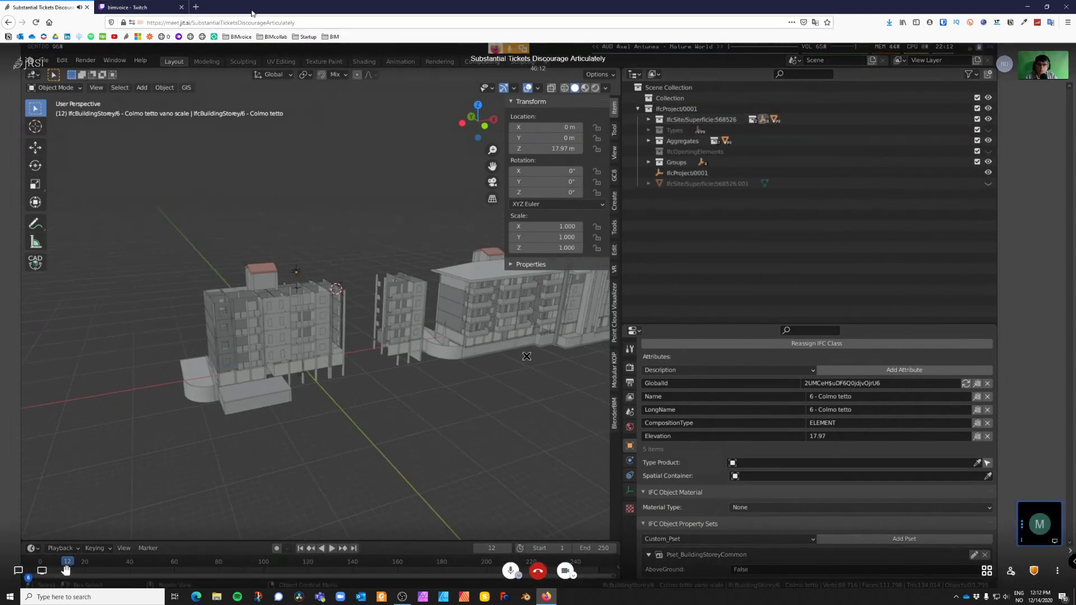
Step: Check the chat on the bimvoice Twitch page, then return to the shared Blender view
click(135, 8)
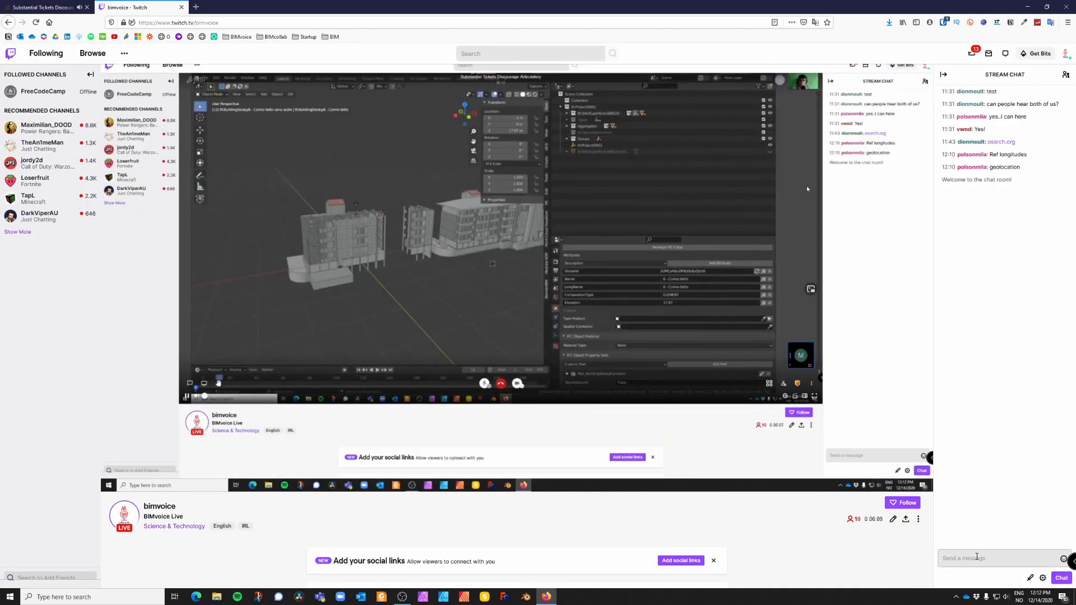
click(977, 557)
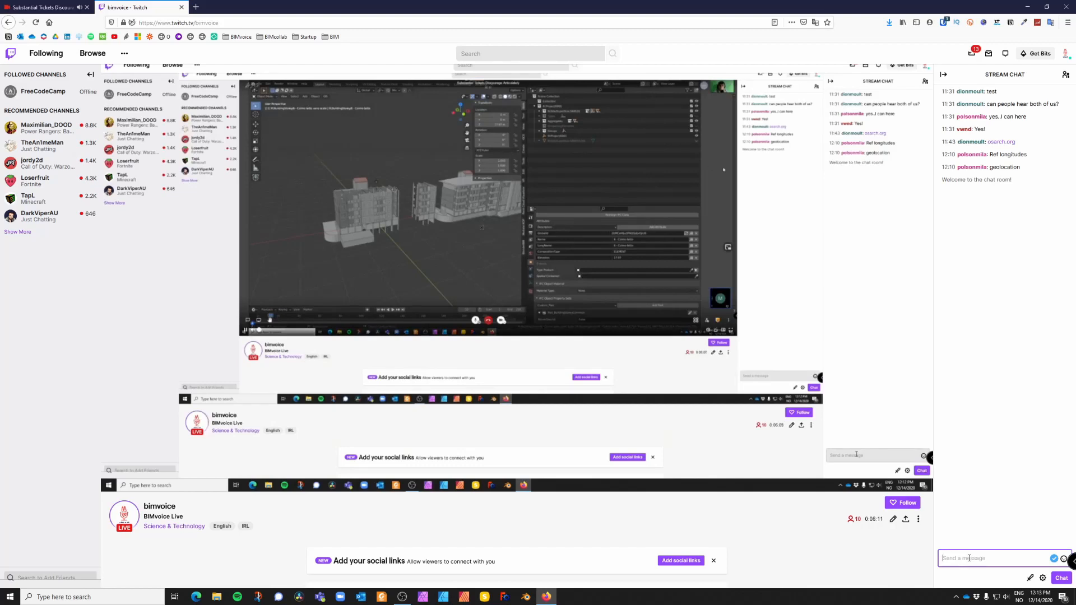
click(8, 5)
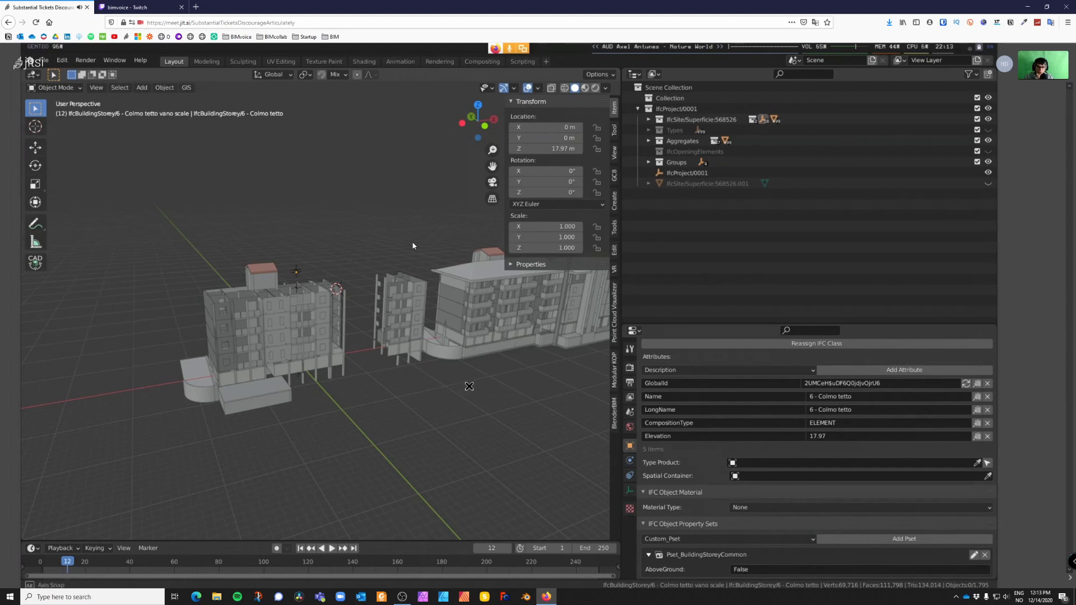
Step: Bring up OBS to check the streaming and recording status, then hide it again
middle_drag(465, 385, 475, 385)
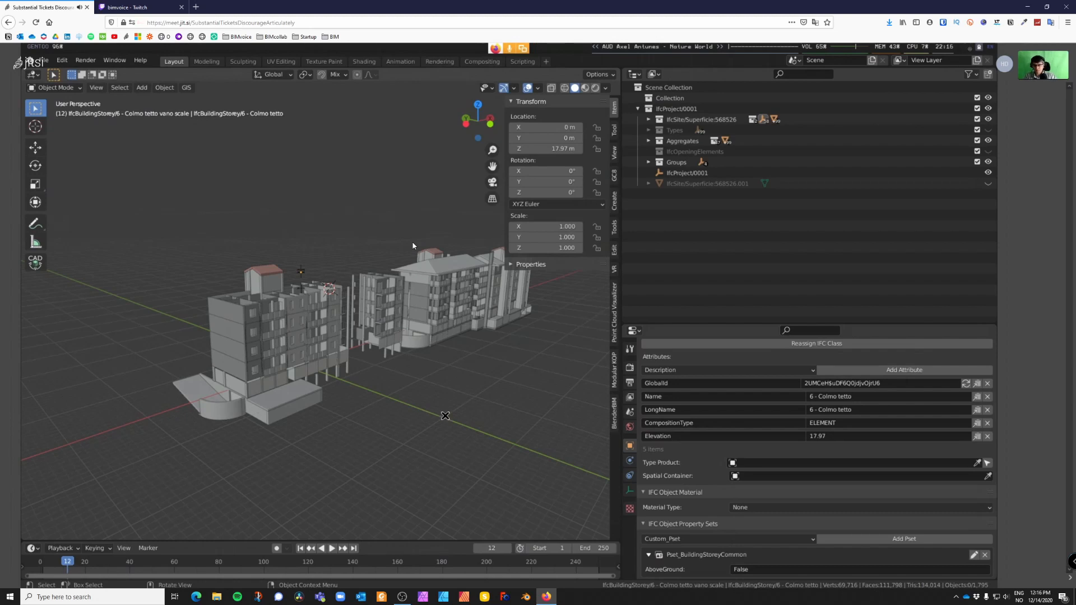
click(404, 598)
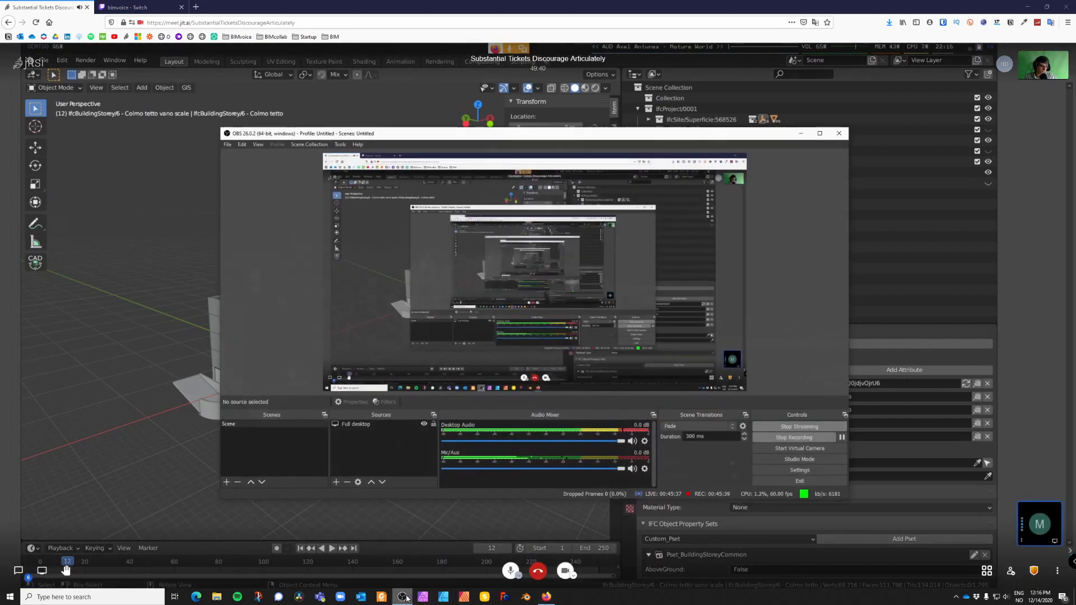
click(403, 598)
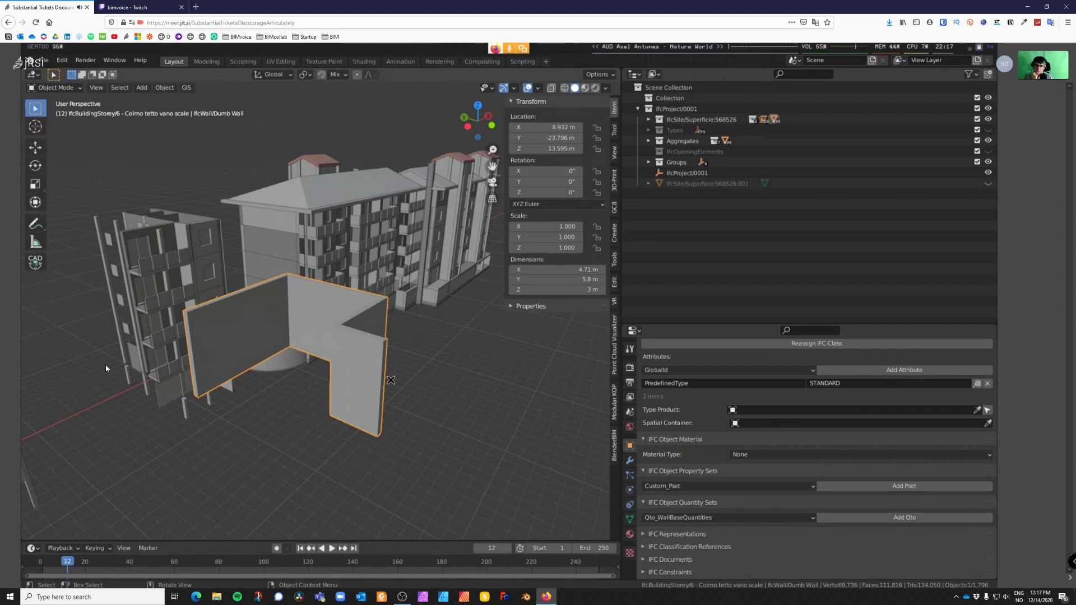
Step: Add a mesh plane in front of the buildings and scale it up in Edit Mode into a large ground surface
click(471, 369)
scroll(470, 369, down, 4)
shift+middle_drag(471, 369, 365, 347)
key(shift+a)
mouse_move(366, 347)
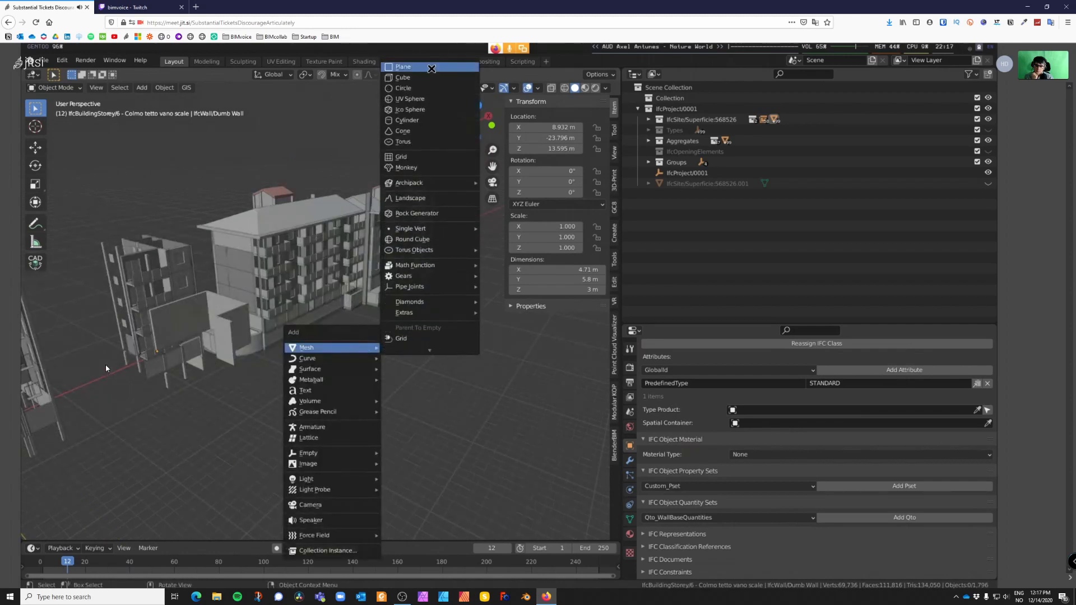
click(432, 69)
key(Tab)
key(s)
click(454, 416)
key(s)
click(416, 398)
Step: Subdivide the ground plane with 4 cuts
key(w)
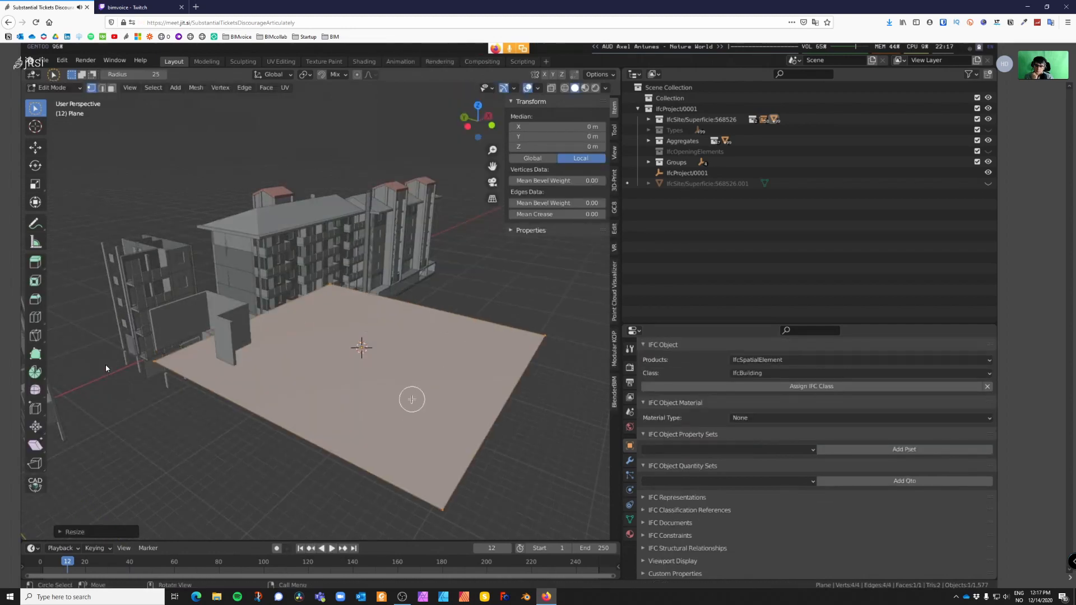
right_click(412, 399)
mouse_move(400, 303)
click(349, 340)
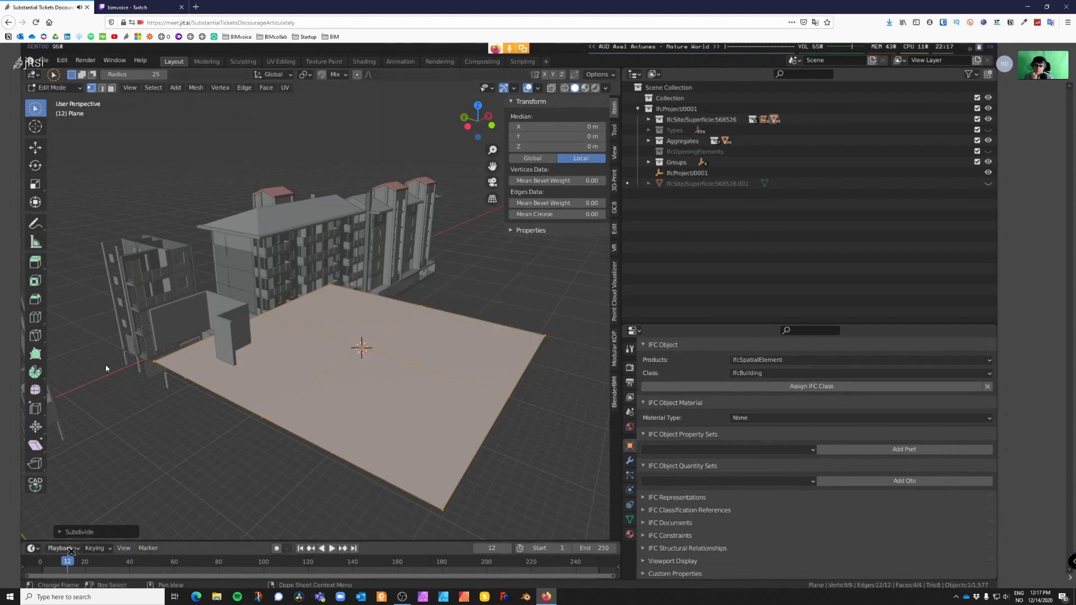
click(194, 458)
click(194, 459)
click(194, 459)
click(193, 458)
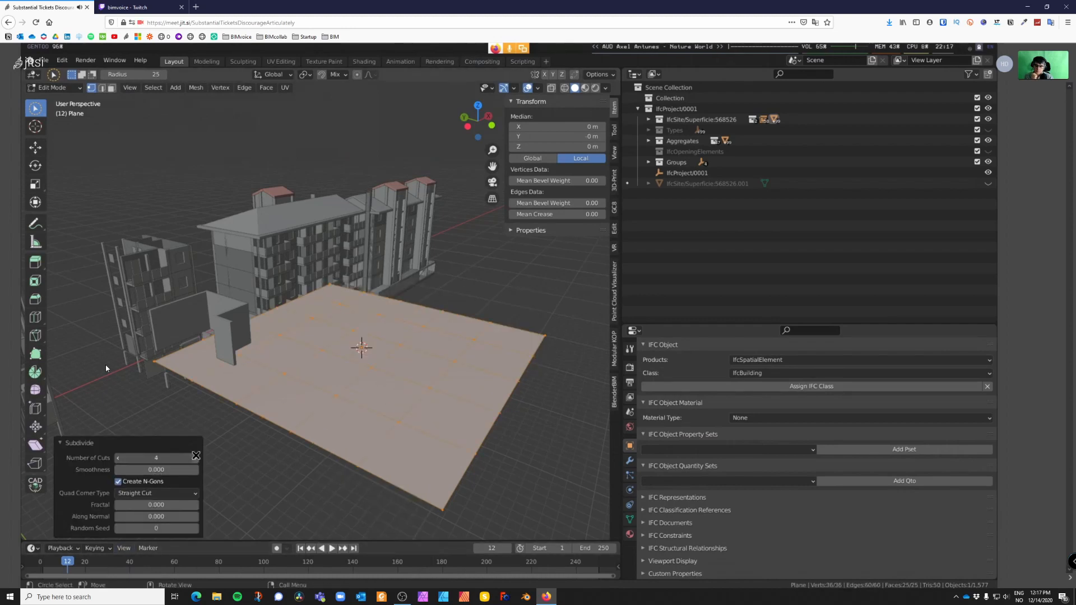
click(187, 495)
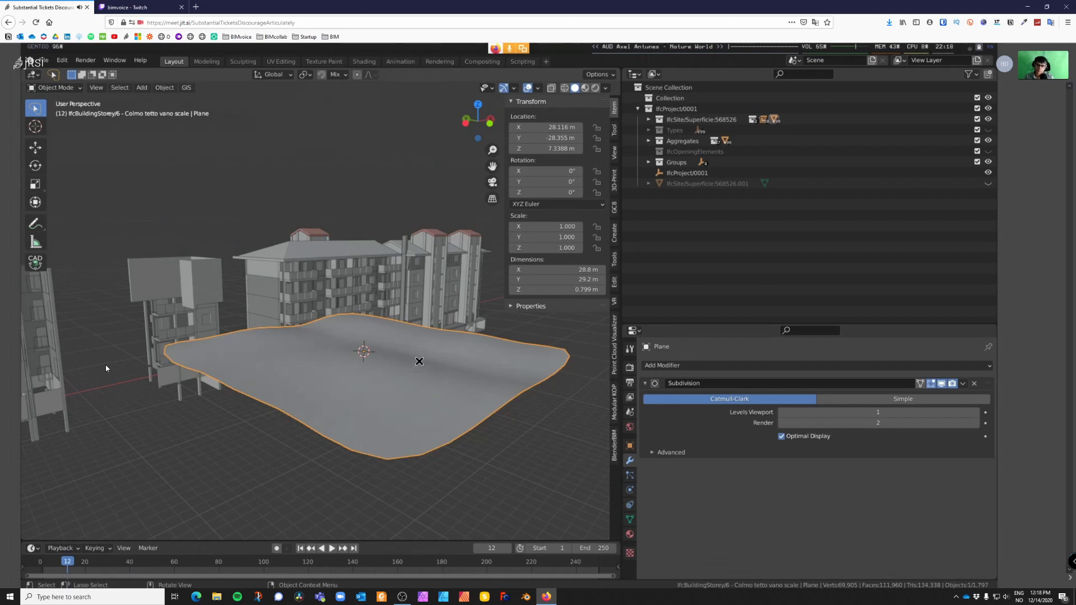
Step: Add a second mesh plane on the curved terrain surface and extrude it upward about 10.5 m
key(shift+a)
mouse_move(415, 360)
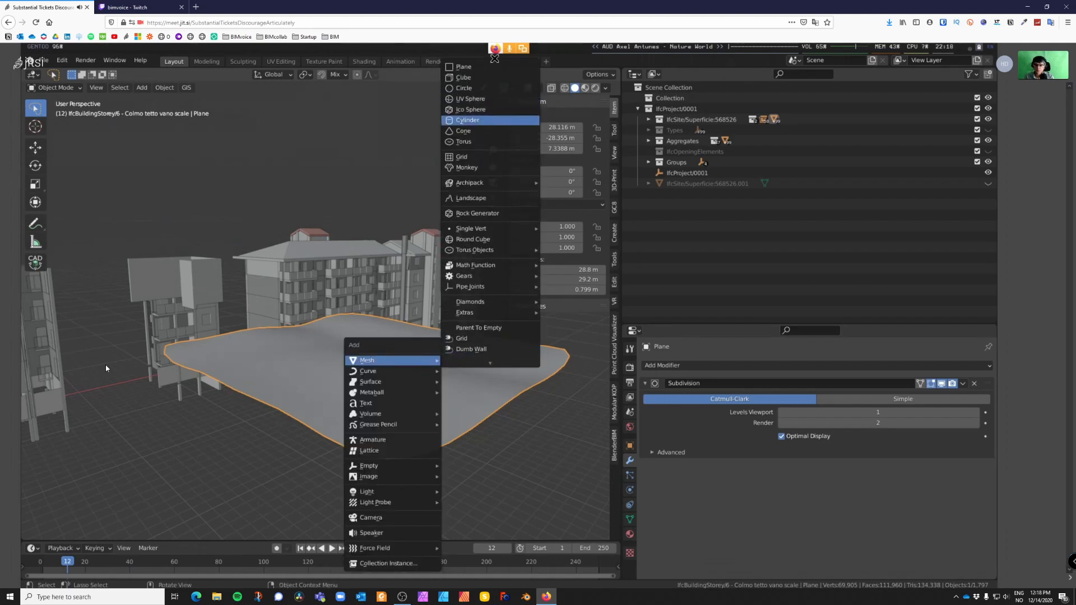
click(489, 67)
key(Tab)
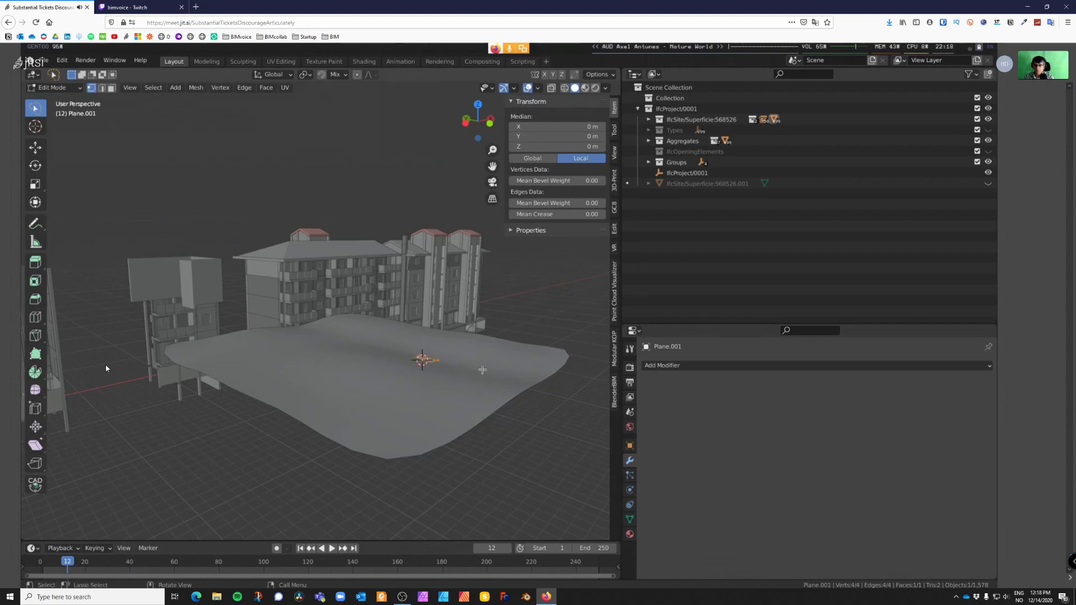
key(e)
click(439, 283)
middle_drag(439, 284, 420, 312)
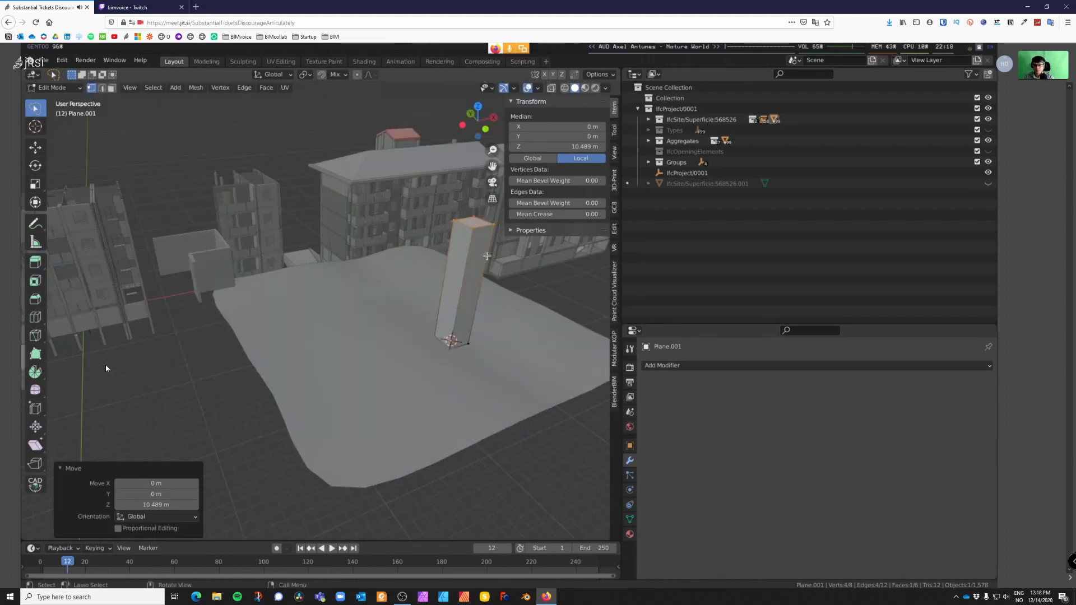
Step: Select a top corner of the tower and shift it along the X axis and the Y axis
click(490, 228)
key(g)
key(x)
click(518, 328)
key(g)
key(y)
click(510, 325)
Step: Select the tower's top vertices, rotate them about the Z axis, and return to Object Mode
middle_drag(510, 324, 339, 381)
scroll(338, 384, up, 3)
click(347, 285)
drag(302, 284, 405, 279)
key(r)
key(z)
click(463, 312)
key(Tab)
Step: Add a loop cut around the lower half of the tower in Edit Mode
middle_drag(446, 359, 501, 349)
middle_drag(263, 343, 313, 407)
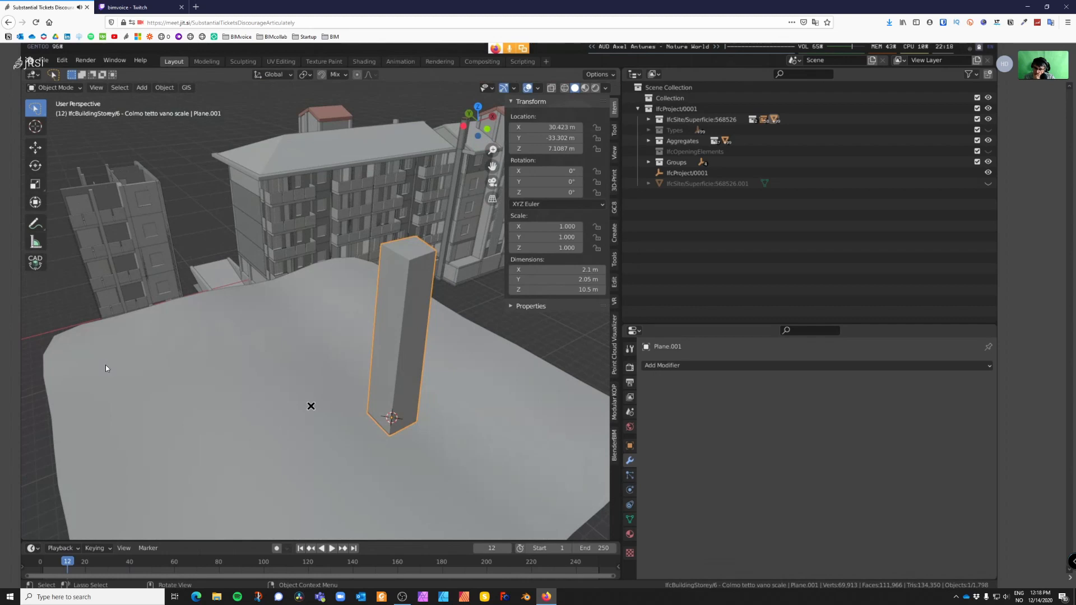
middle_drag(336, 399, 444, 352)
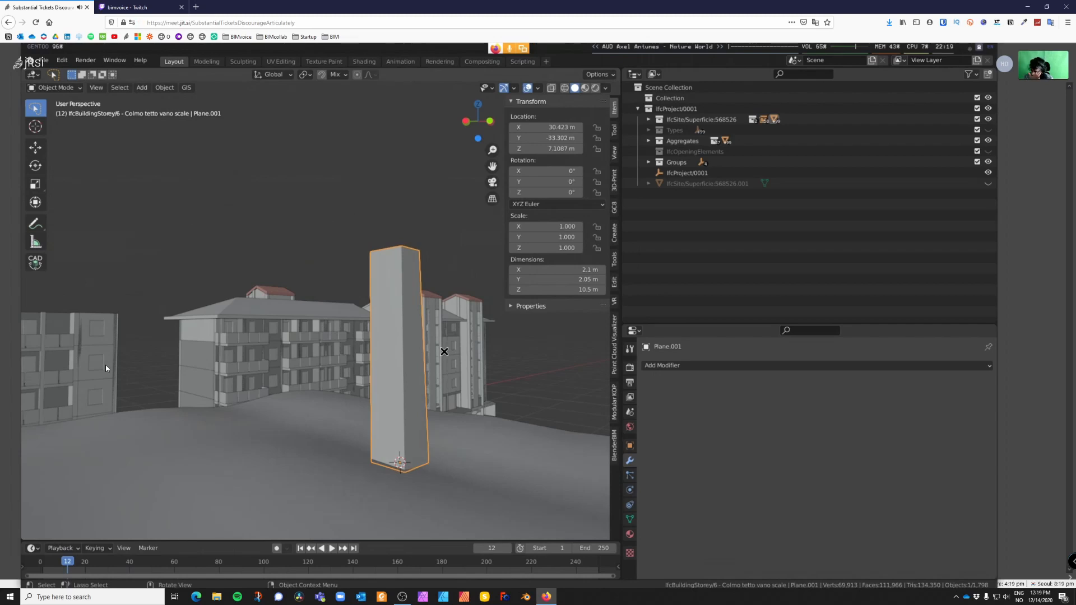
key(Tab)
key(ctrl+r)
click(410, 369)
click(407, 393)
Step: Move one corner vertex of the loop cut outward along the X axis, and return to Object Mode
click(407, 393)
scroll(415, 426, up, 1)
scroll(415, 426, up, 1)
middle_drag(415, 426, 435, 491)
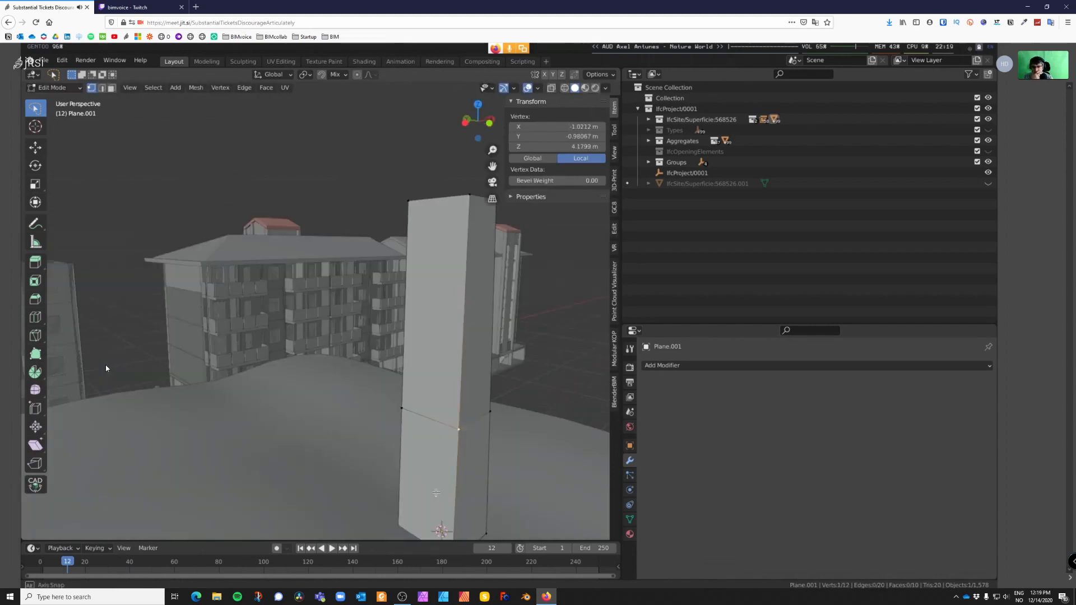
key(g)
key(x)
click(428, 489)
key(Tab)
middle_drag(415, 451, 348, 438)
click(351, 436)
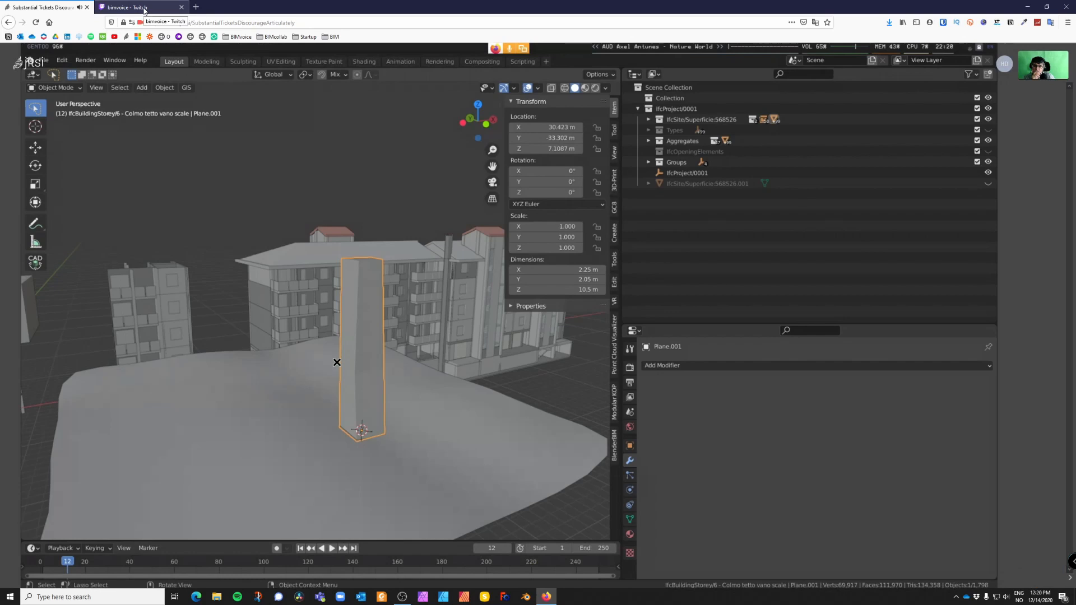
Step: Switch to the bimvoice Twitch page to check the stream chat for viewer questions, and return to the Jitsi meeting
click(150, 10)
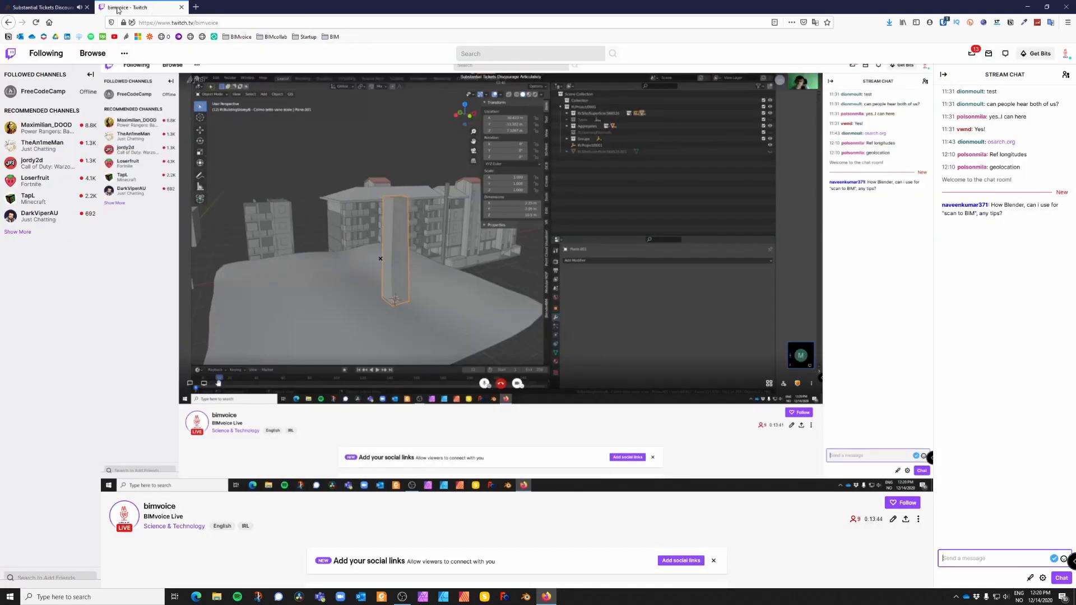
click(45, 7)
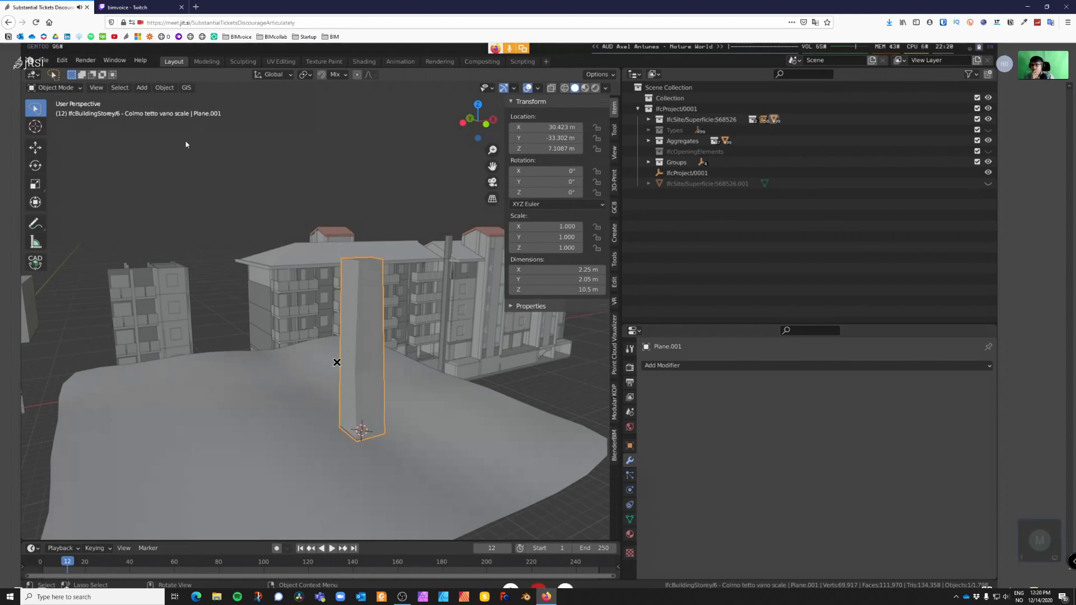
Step: Open osarch.org in a new browser tab, and load the bookmarked Element chat with the ##architect room in it
click(196, 7)
click(190, 25)
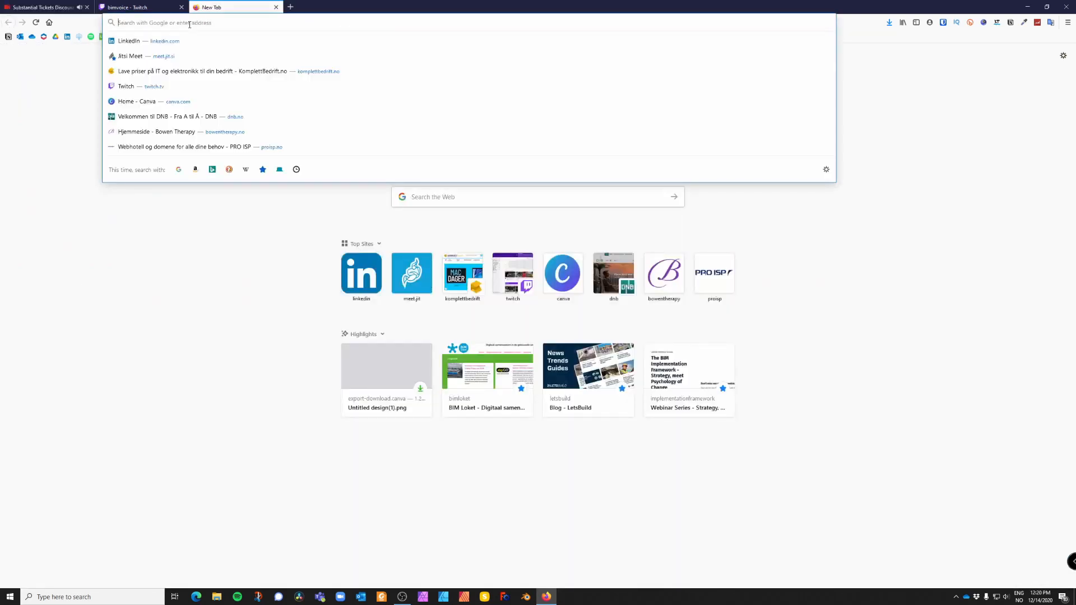
text(osarch.org)
key(Return)
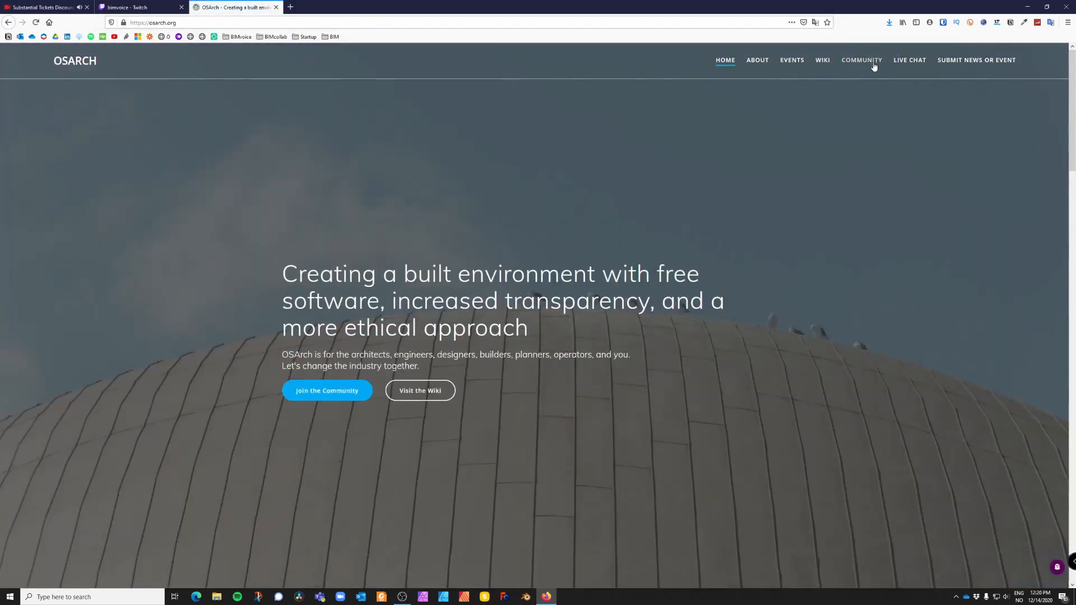
click(214, 37)
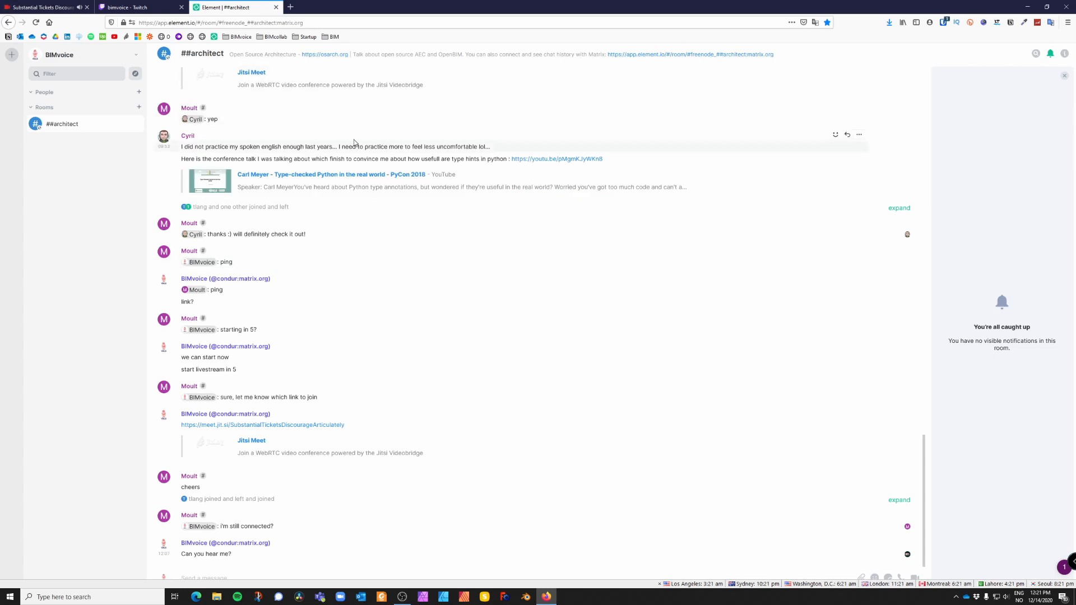
Step: Look at the viewer question in the bimvoice Twitch chat again, and go back to the Jitsi meeting
click(134, 8)
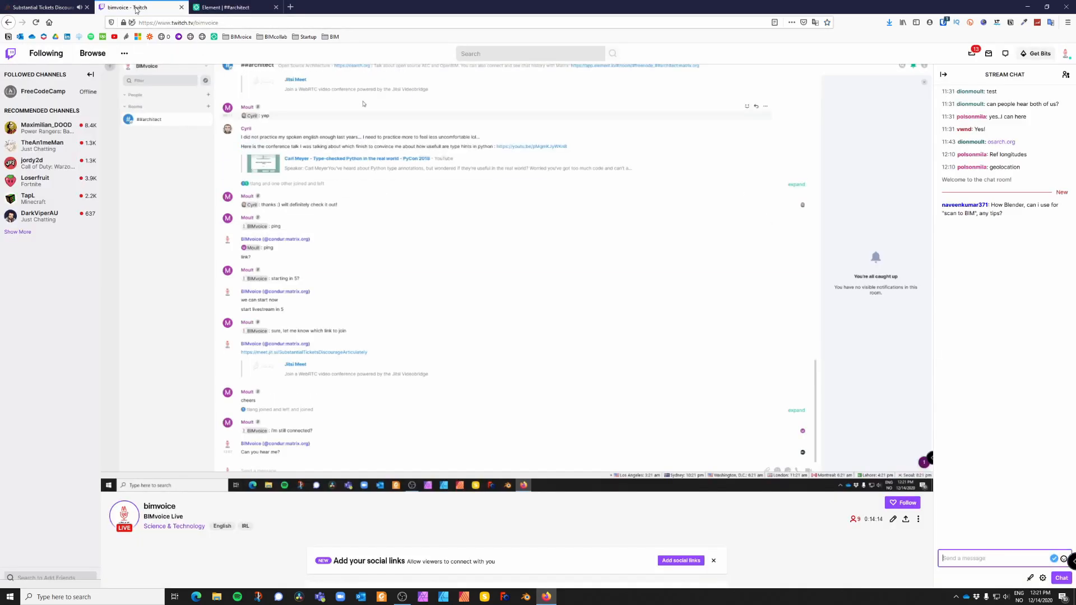
click(28, 7)
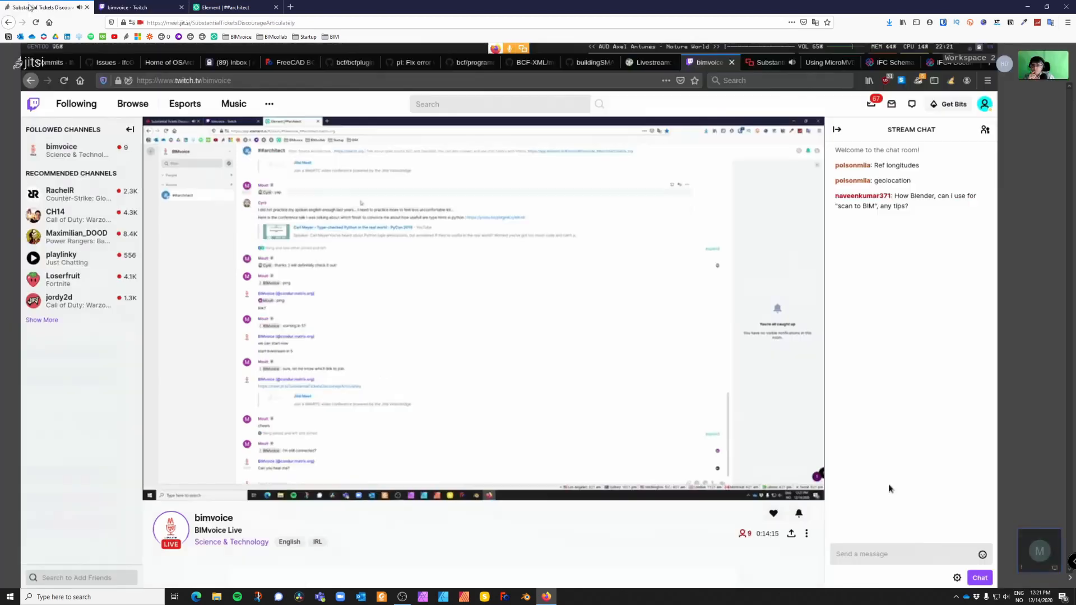